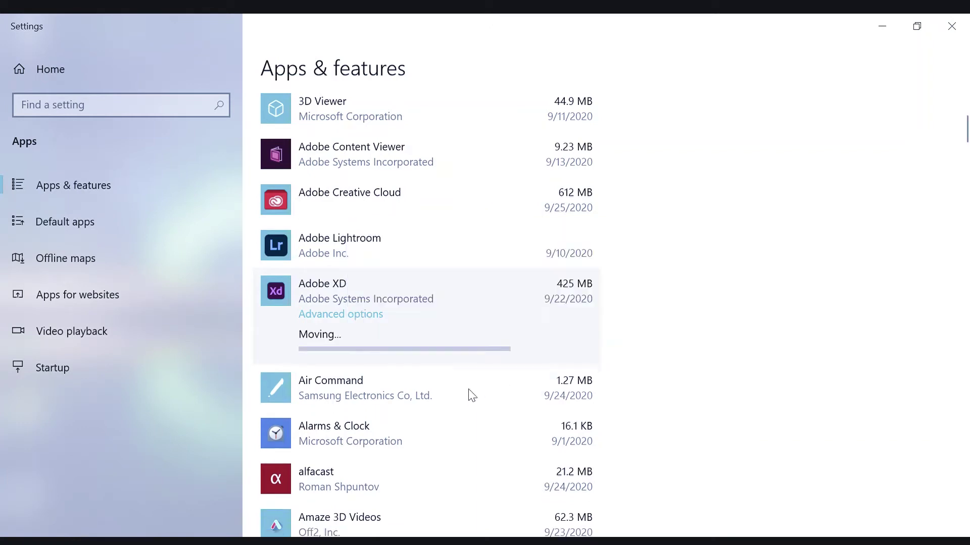
Step: Move the Air Command app to Local Disk (F:)
click(465, 392)
click(478, 399)
click(451, 344)
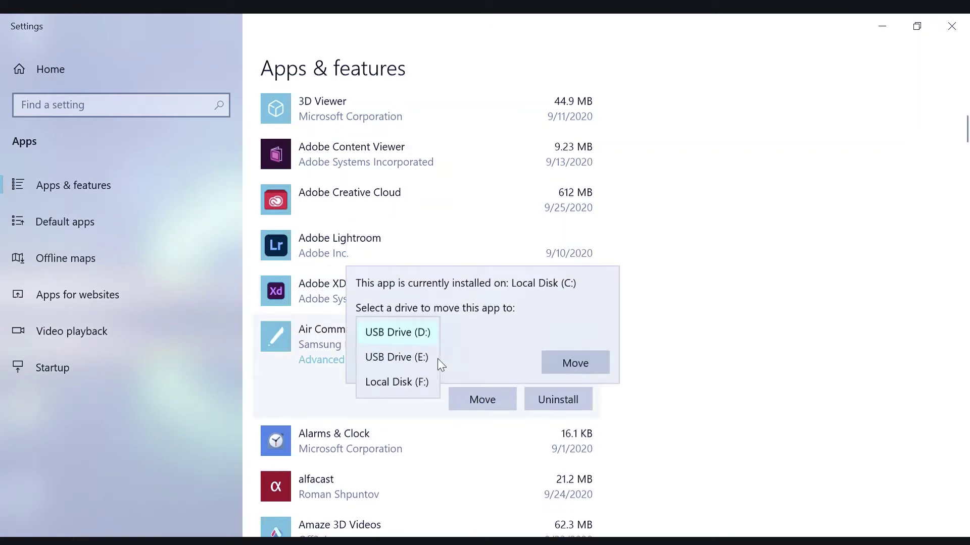
click(444, 379)
click(569, 369)
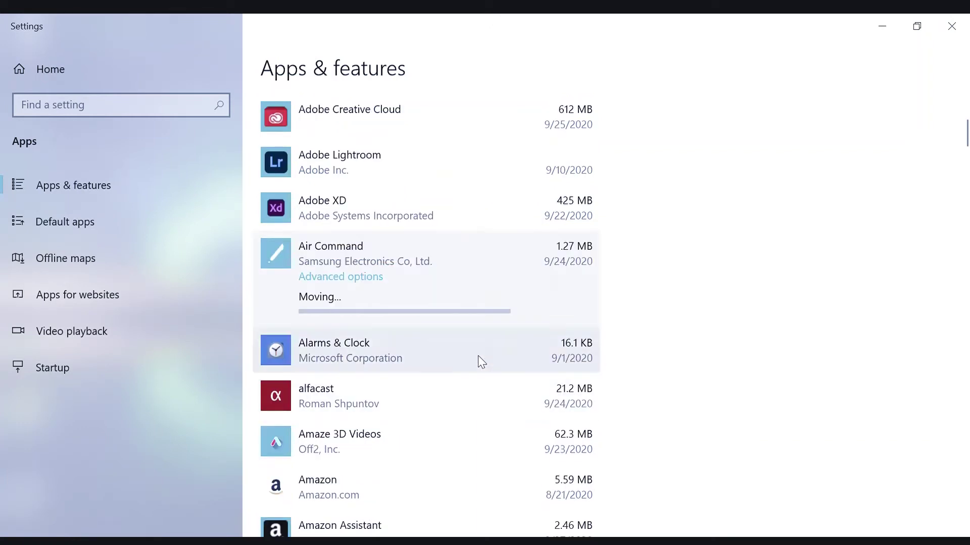
Step: Expand the Alarms & Clock entry to check whether it can be moved
scroll(475, 348, down, 1)
click(466, 309)
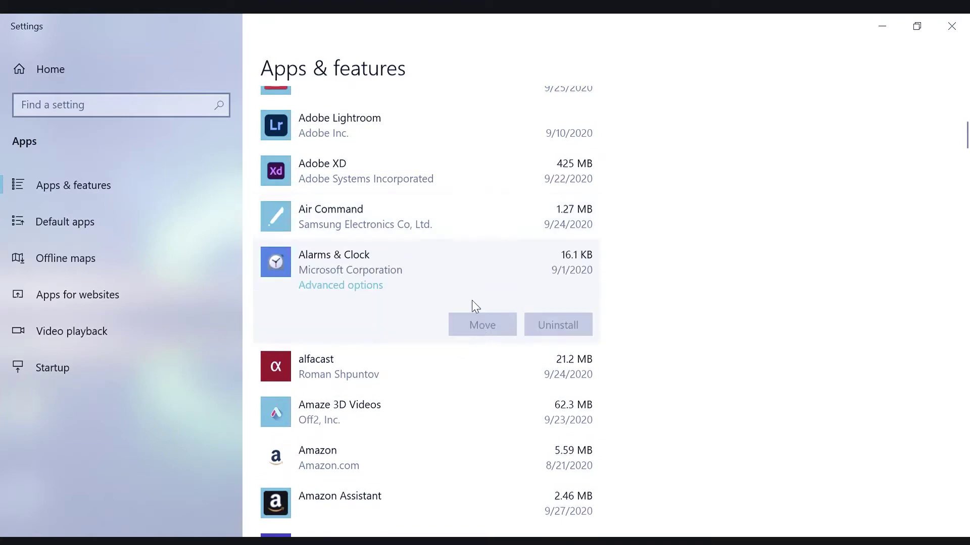
Step: Sort the app list by install date and re-sort it by size
scroll(472, 301, up, 6)
click(341, 223)
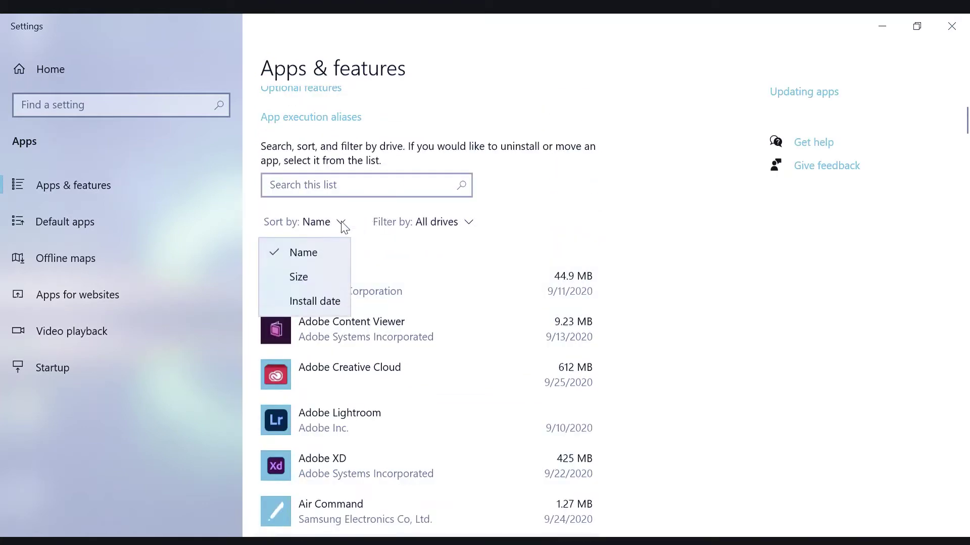
click(317, 294)
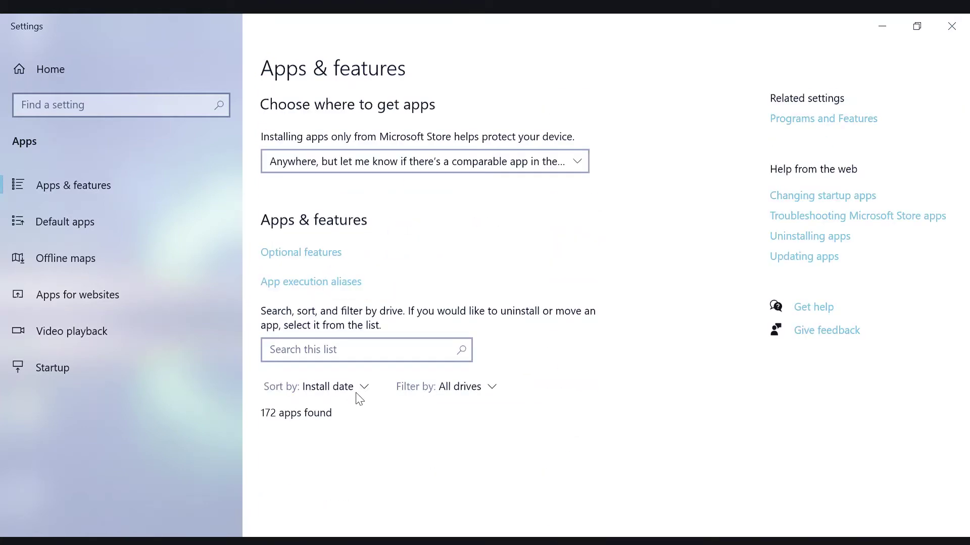
scroll(365, 390, down, 1)
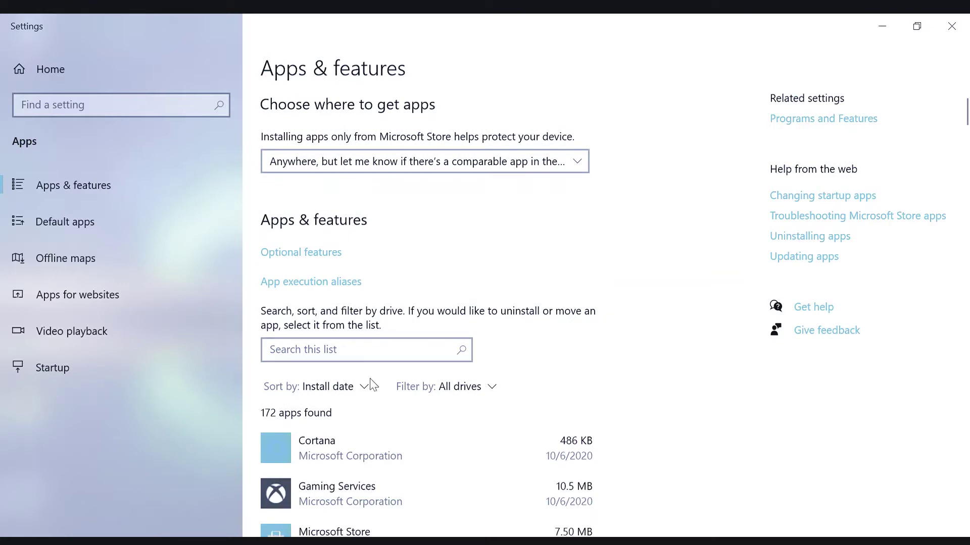
click(359, 391)
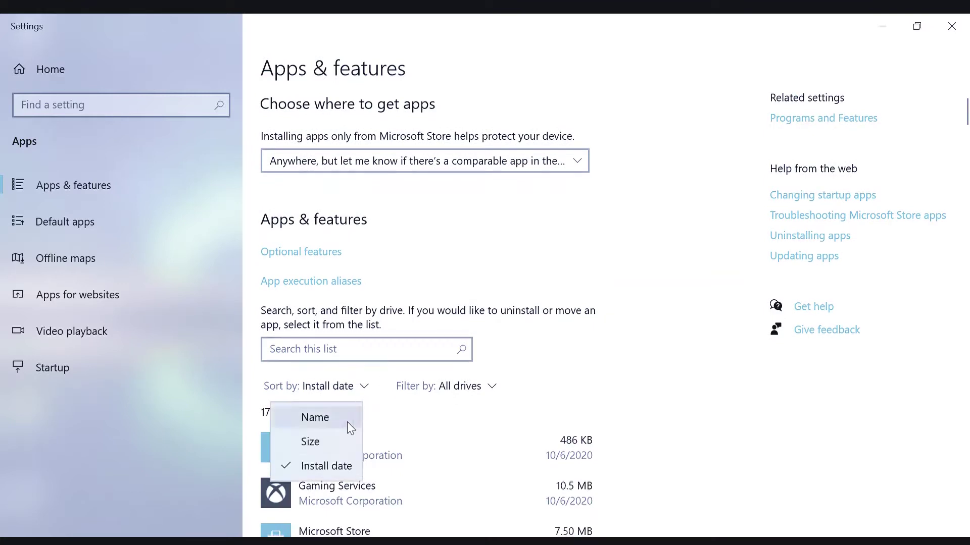
click(338, 441)
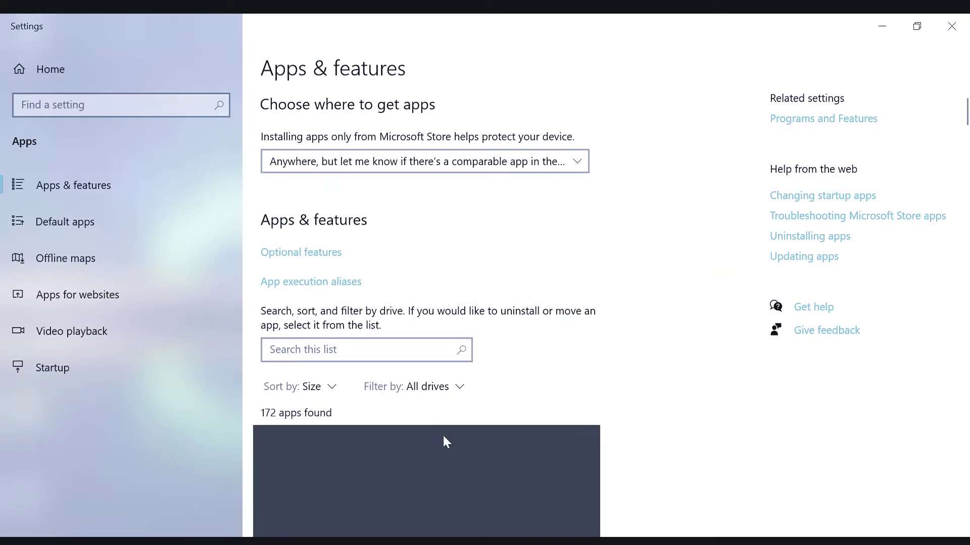
Step: Move the Sea of Thieves app to Local Disk (F:)
click(479, 409)
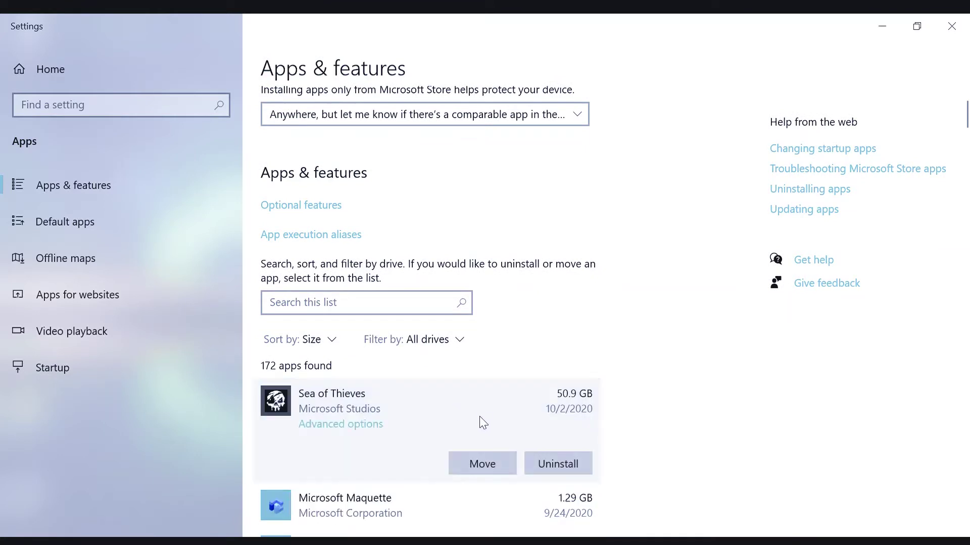
click(473, 460)
click(435, 401)
click(424, 446)
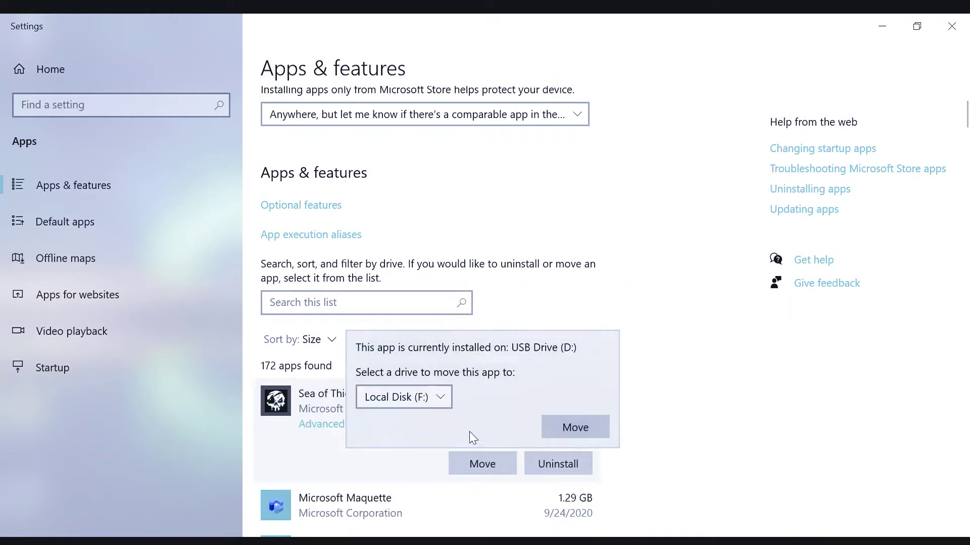
click(575, 427)
Step: Check the drives offered for moving Microsoft Maquette without moving it, and check the options for Adobe Creative Cloud
click(446, 505)
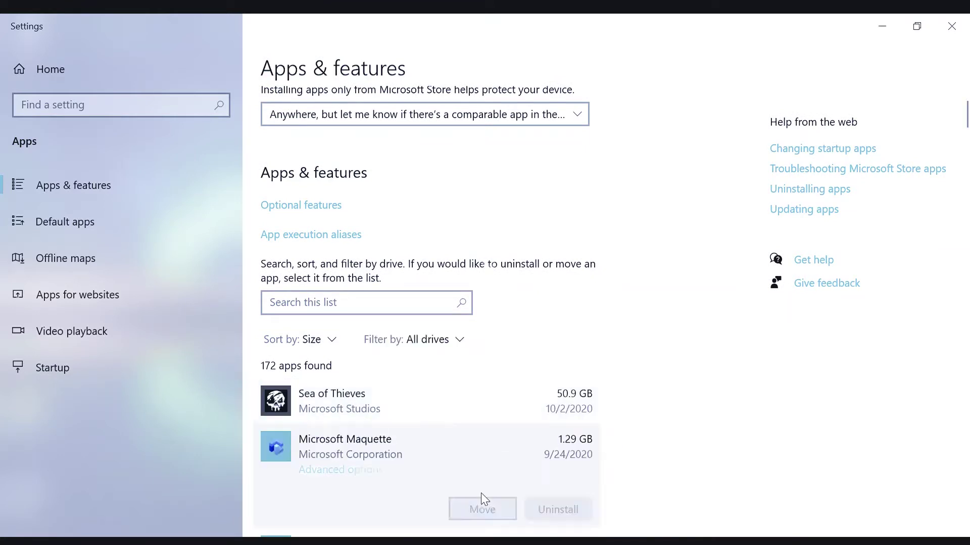
click(479, 458)
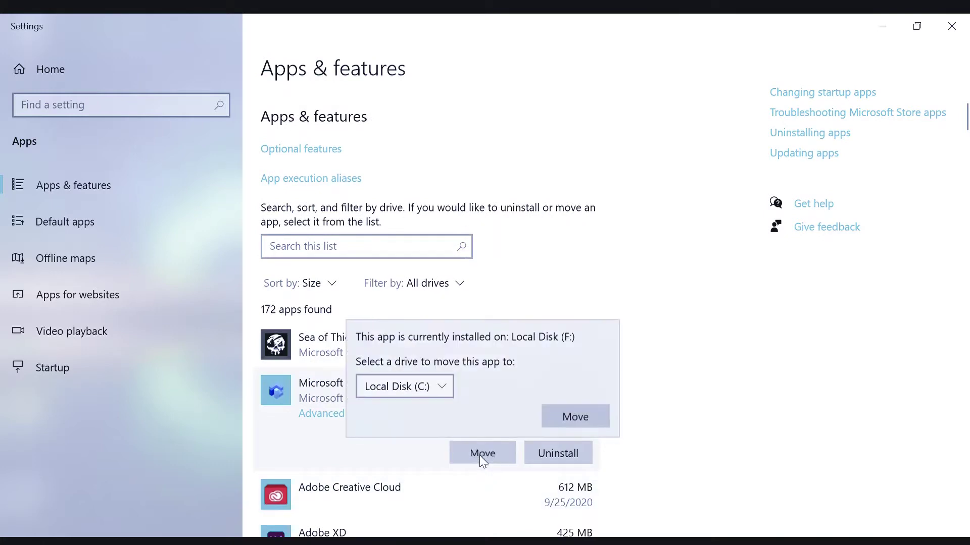
click(440, 389)
click(426, 435)
click(433, 387)
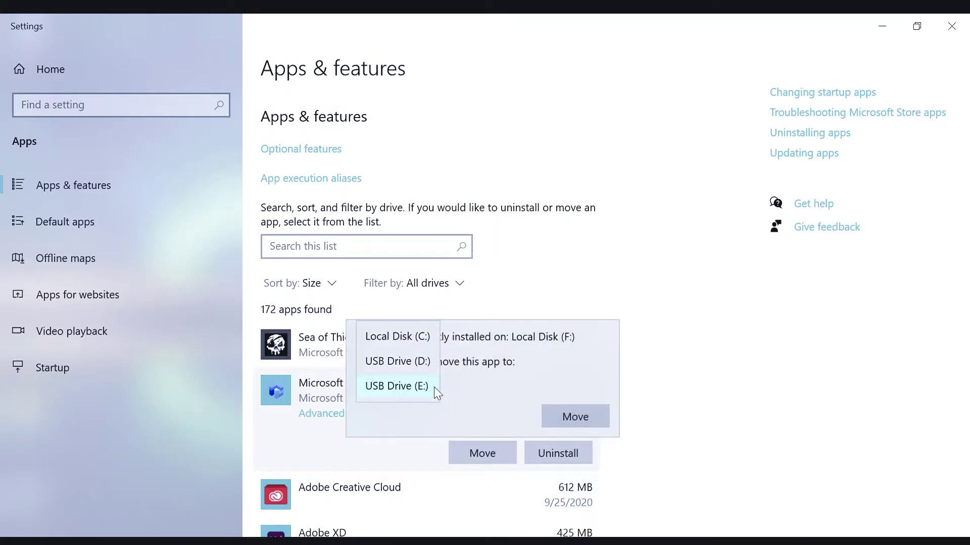
click(520, 491)
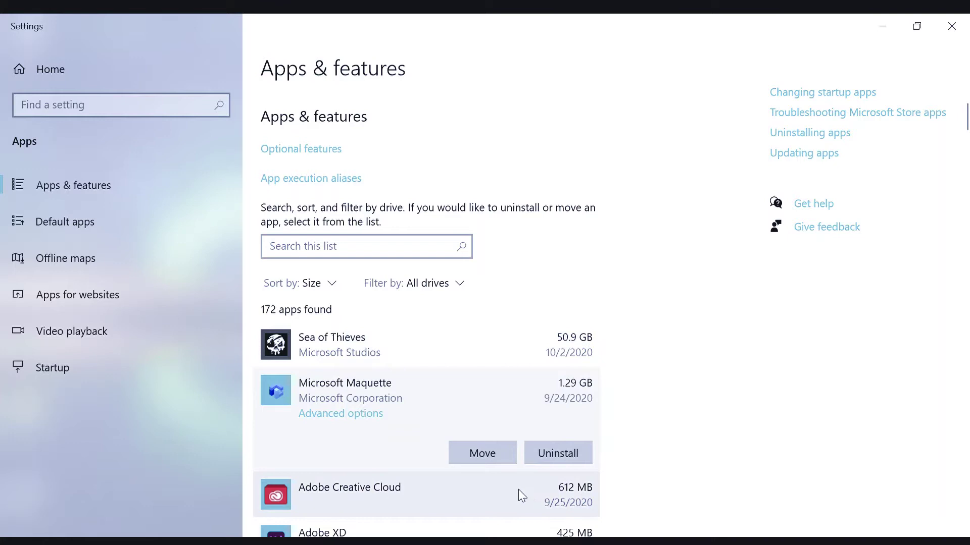
click(474, 490)
Step: Move the Spotify app to Local Disk (F:)
scroll(485, 384, down, 3)
click(461, 424)
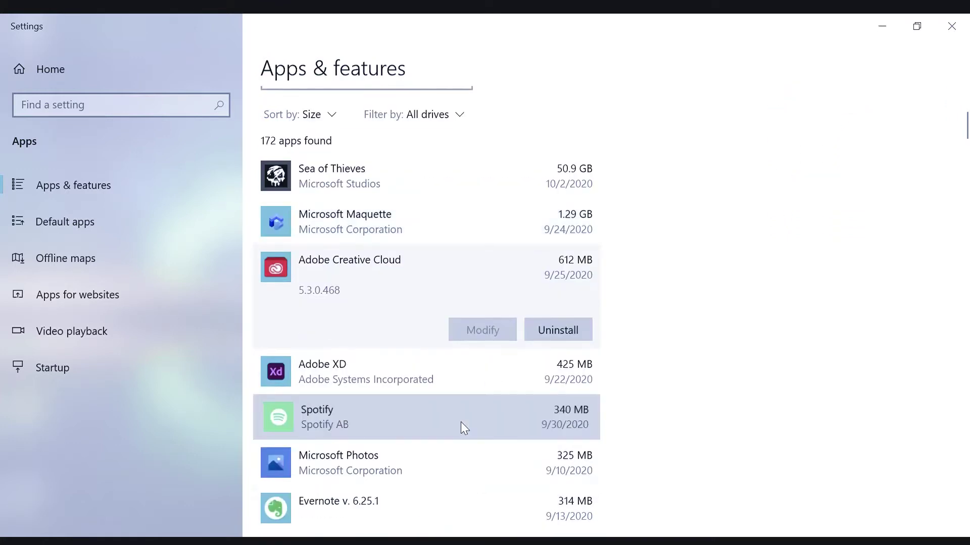
click(483, 417)
click(437, 348)
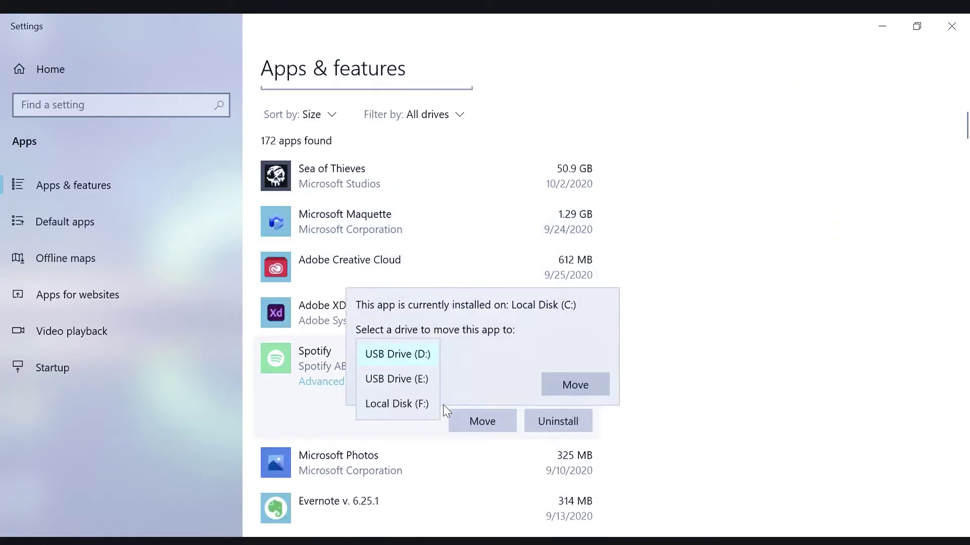
click(444, 404)
click(563, 385)
Step: Move the Live Wallpaper app to Local Disk (F:)
click(444, 470)
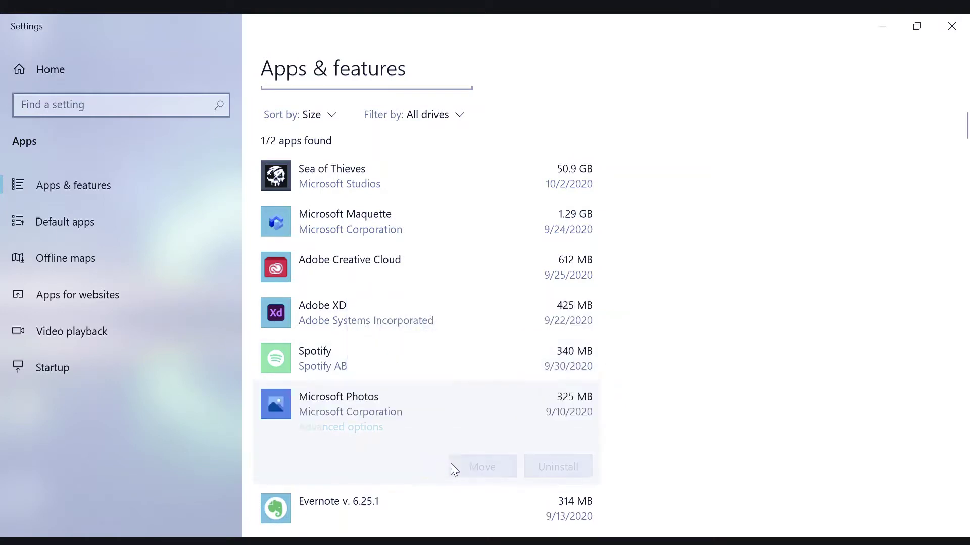
scroll(470, 468, down, 3)
click(472, 444)
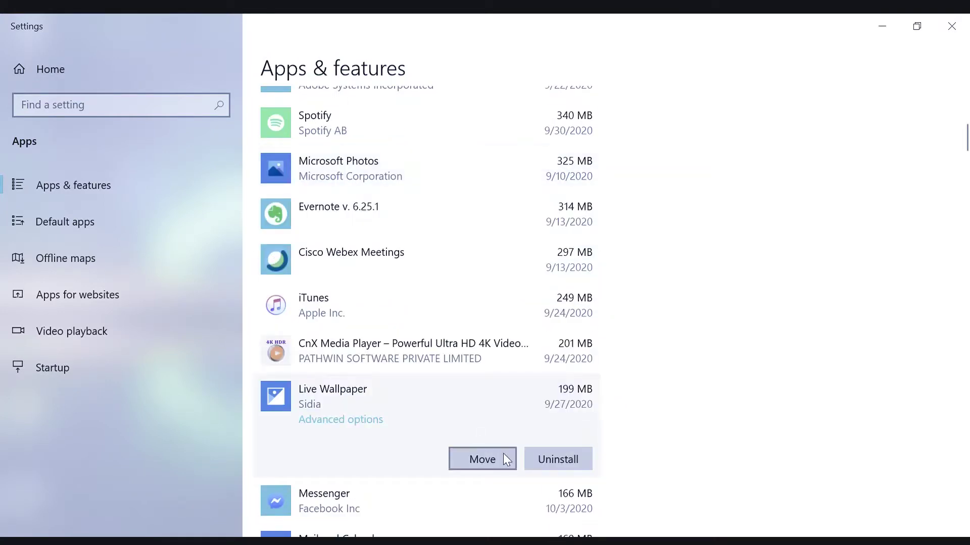
click(500, 458)
click(430, 393)
click(433, 439)
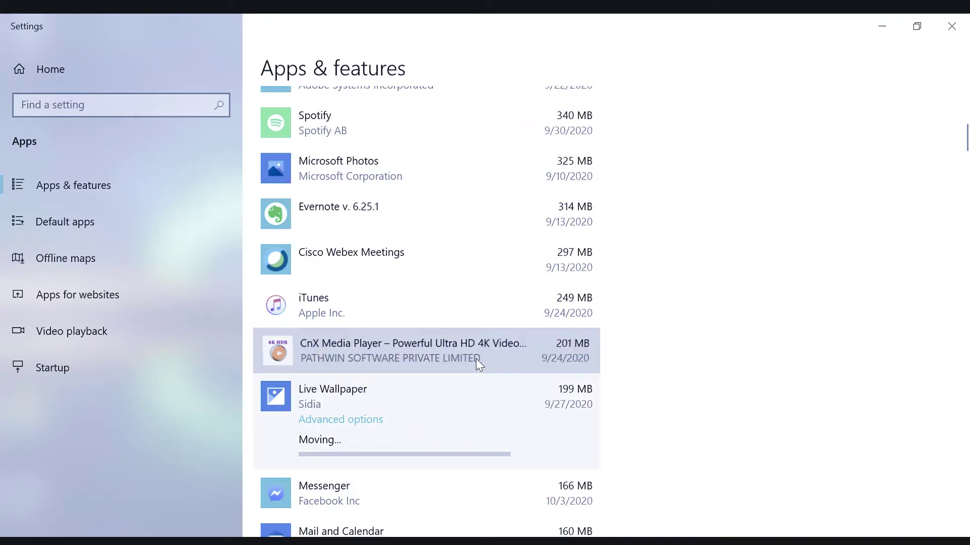
Step: Check the current install drive and the available target drives of CnX Media Player without moving it
click(476, 359)
click(485, 425)
click(443, 359)
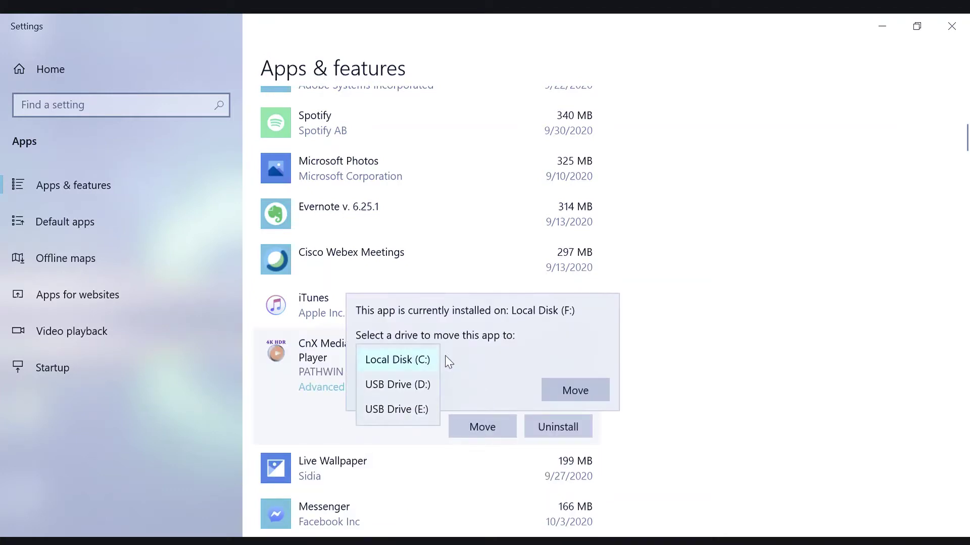
click(442, 270)
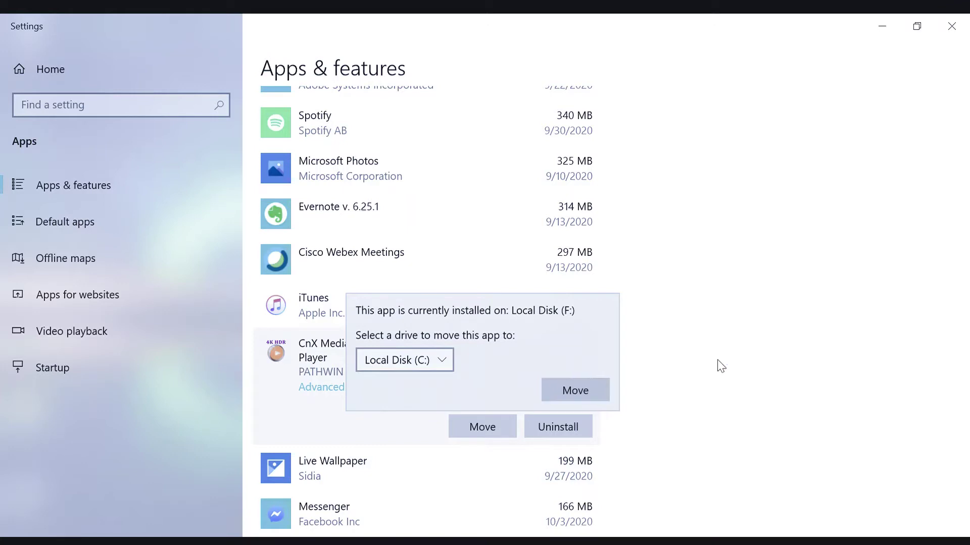
key(Escape)
Step: Move the iTunes app to Local Disk (F:)
click(539, 306)
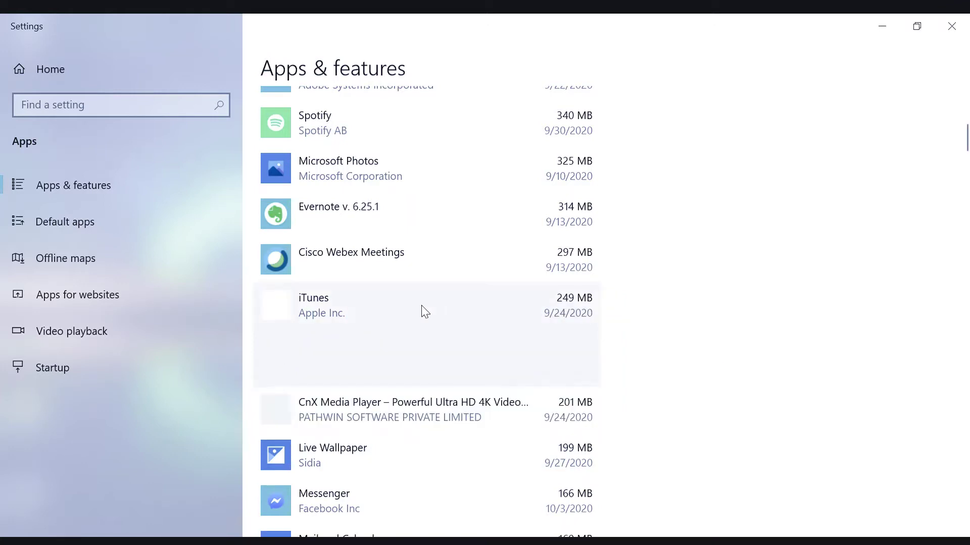
click(472, 363)
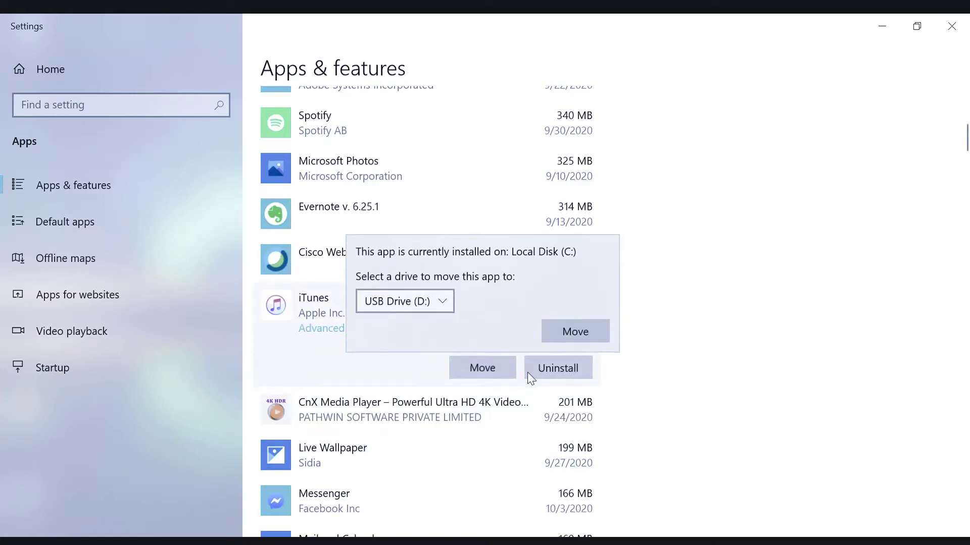
click(730, 310)
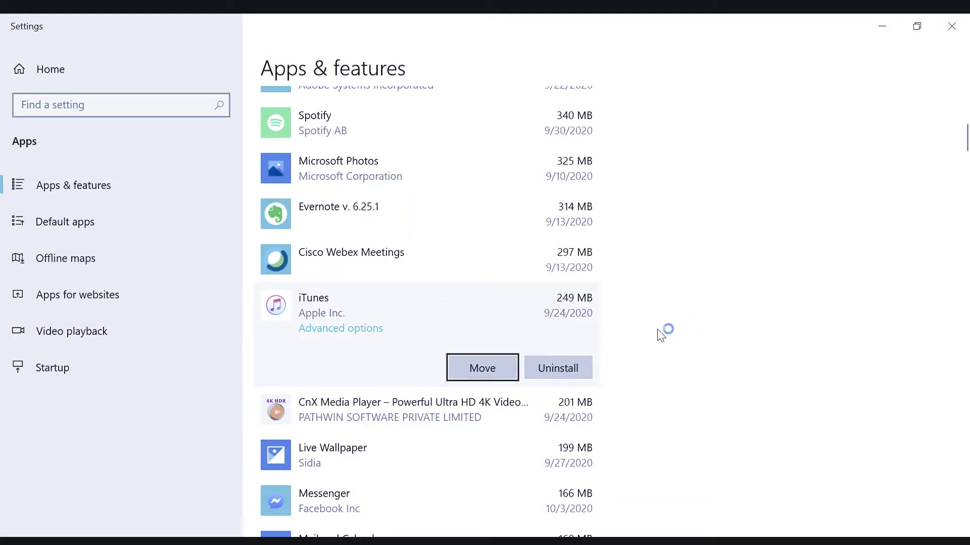
click(504, 368)
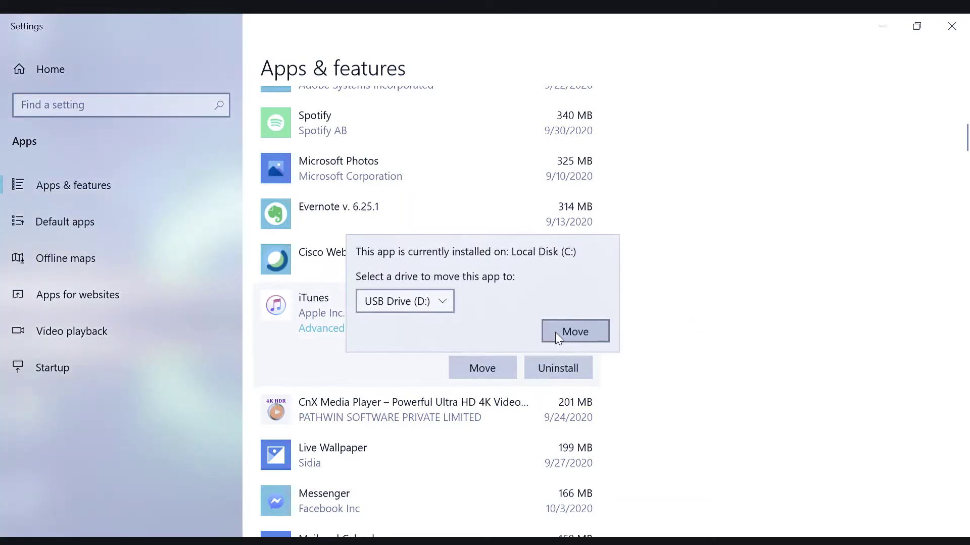
click(441, 304)
click(425, 352)
click(590, 338)
Step: Check the entries for Cisco Webex Meetings, Live Wallpaper and CnX Media Player for their move options
click(504, 272)
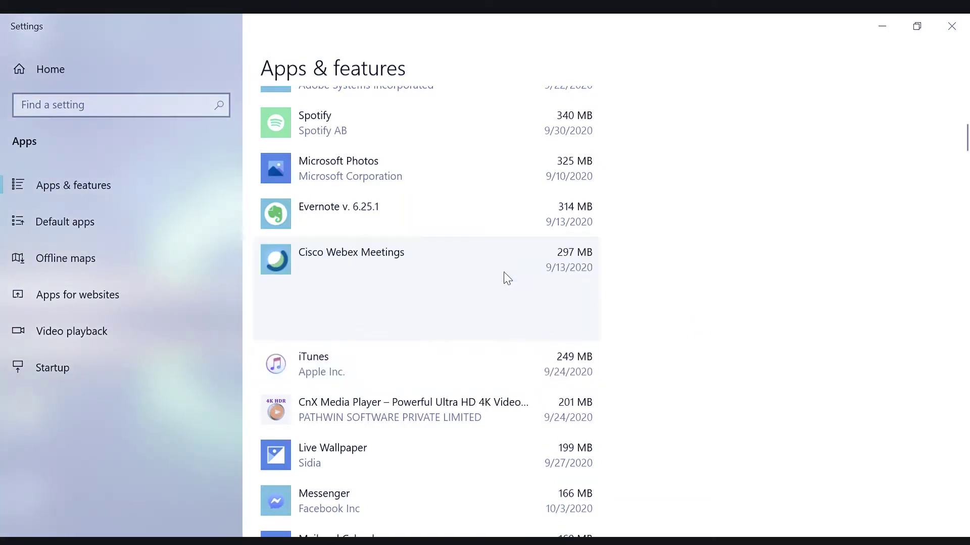
click(494, 439)
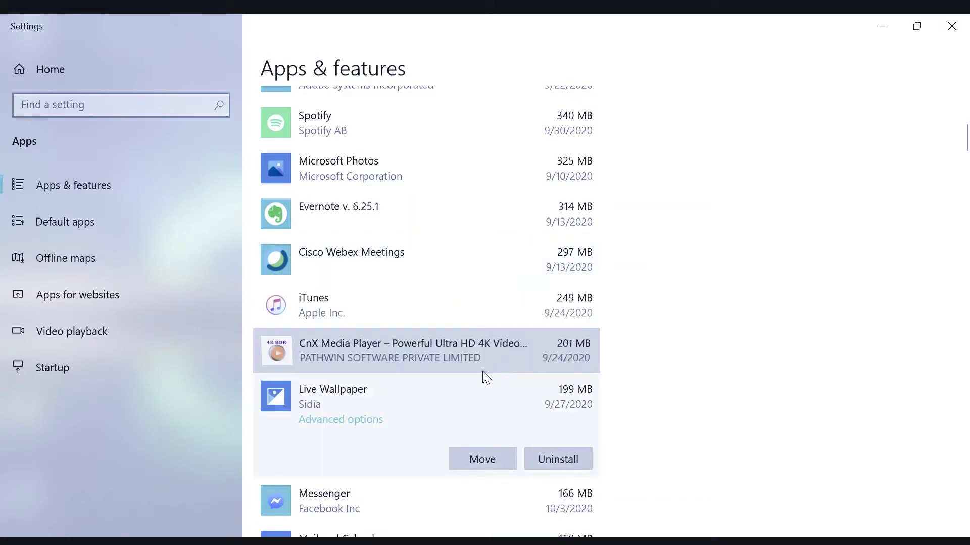
click(483, 369)
click(484, 426)
click(703, 342)
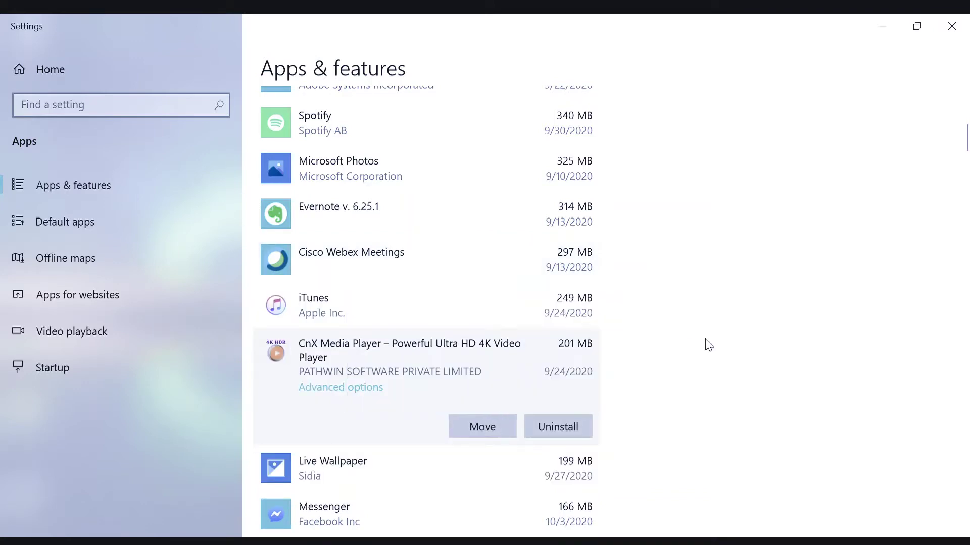
Step: Move the PDF X app to Local Disk (F:)
scroll(671, 351, down, 5)
click(544, 360)
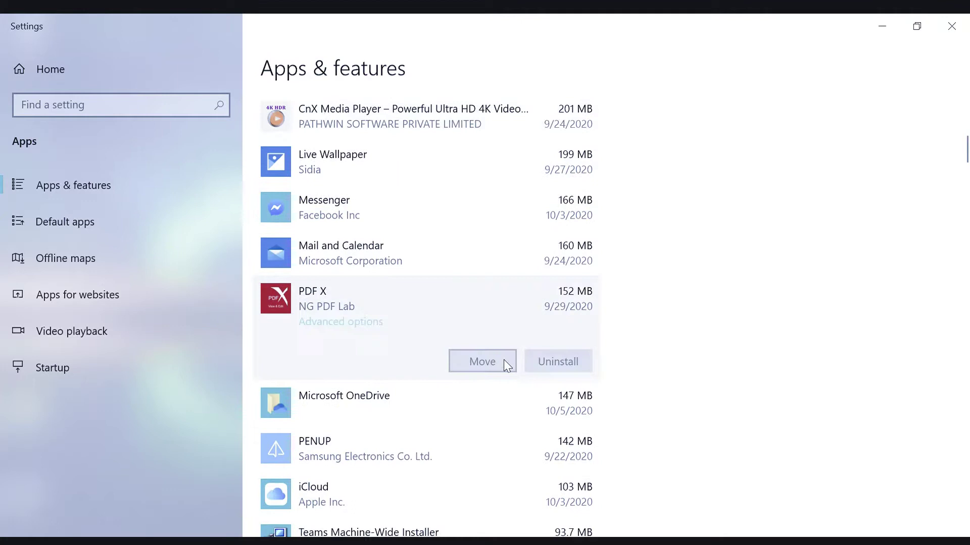
click(477, 361)
click(404, 294)
click(434, 343)
click(576, 325)
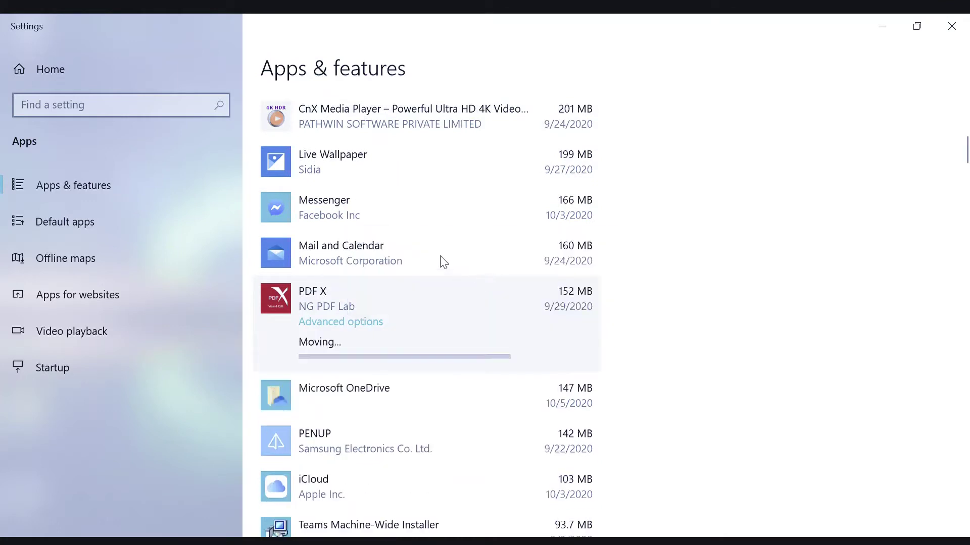
Step: Move the Messenger app to Local Disk (F:)
click(445, 261)
click(416, 204)
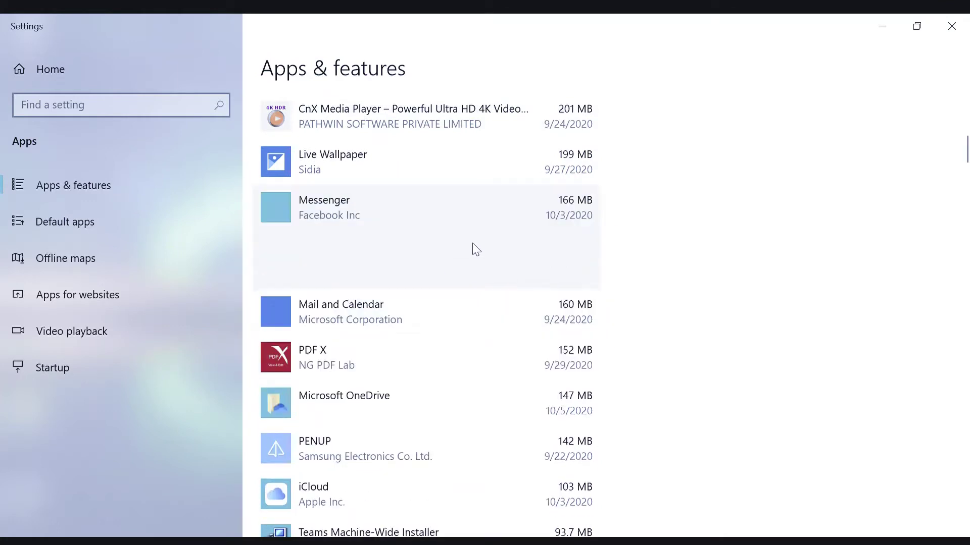
click(485, 267)
click(399, 202)
click(401, 252)
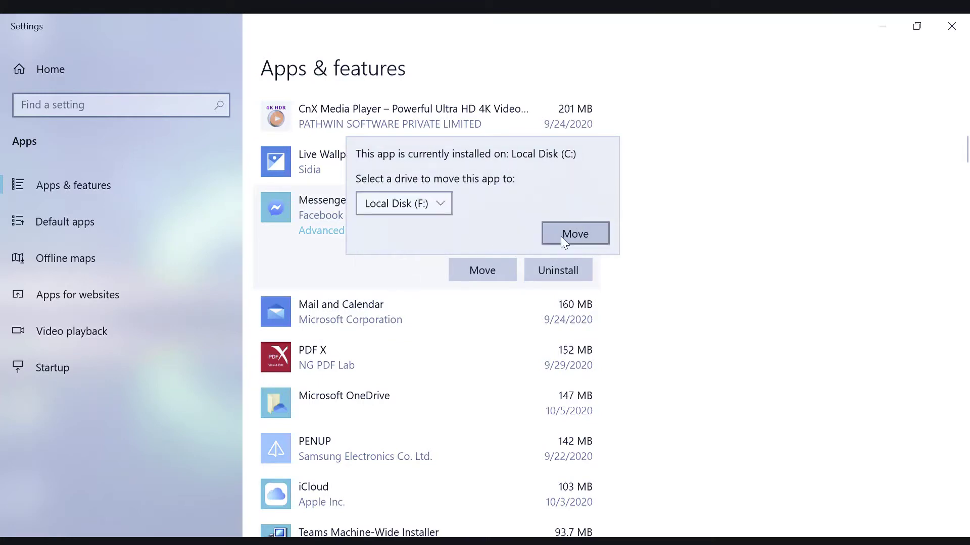
click(570, 234)
Step: Expand the PDF X and Microsoft OneDrive entries to check their available options
click(457, 187)
click(471, 360)
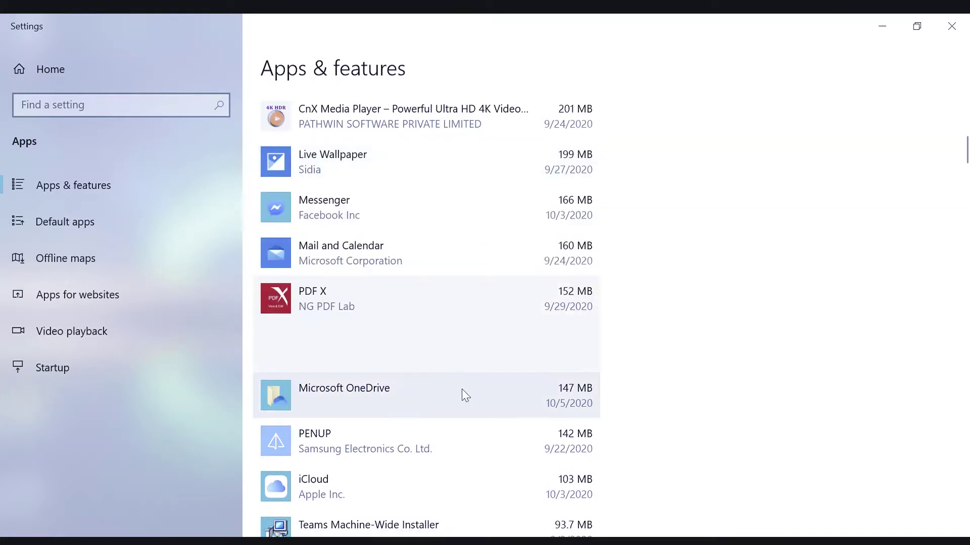
click(461, 387)
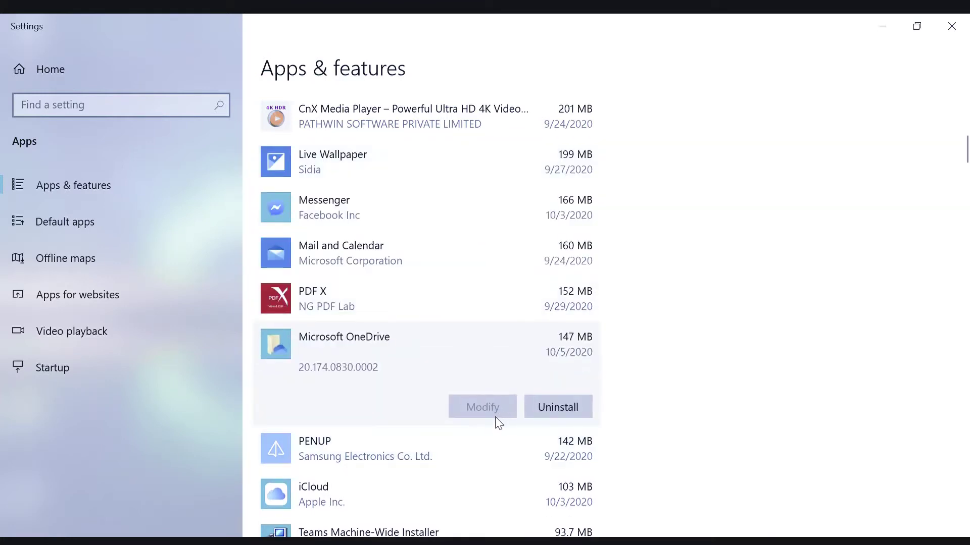
click(489, 452)
scroll(489, 465, down, 1)
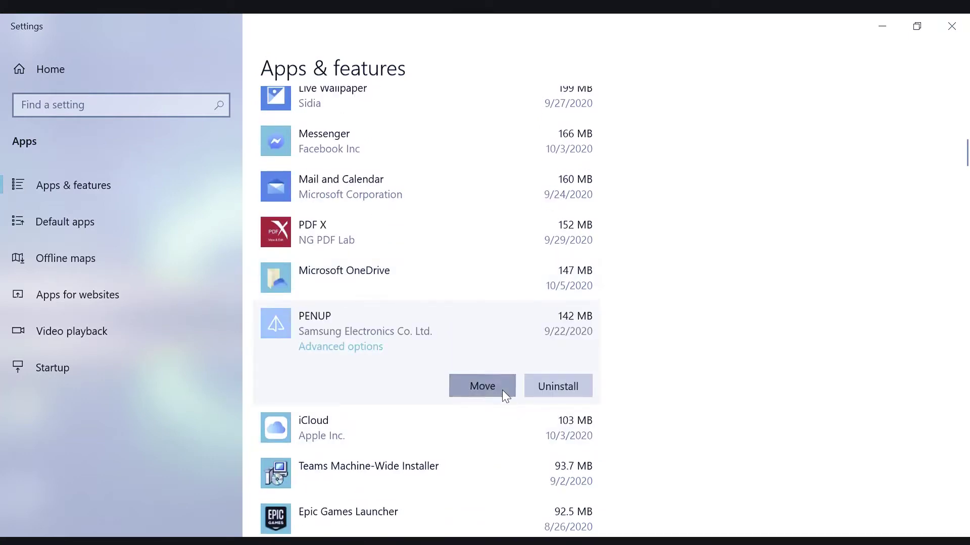
click(504, 391)
click(404, 320)
click(618, 292)
click(619, 292)
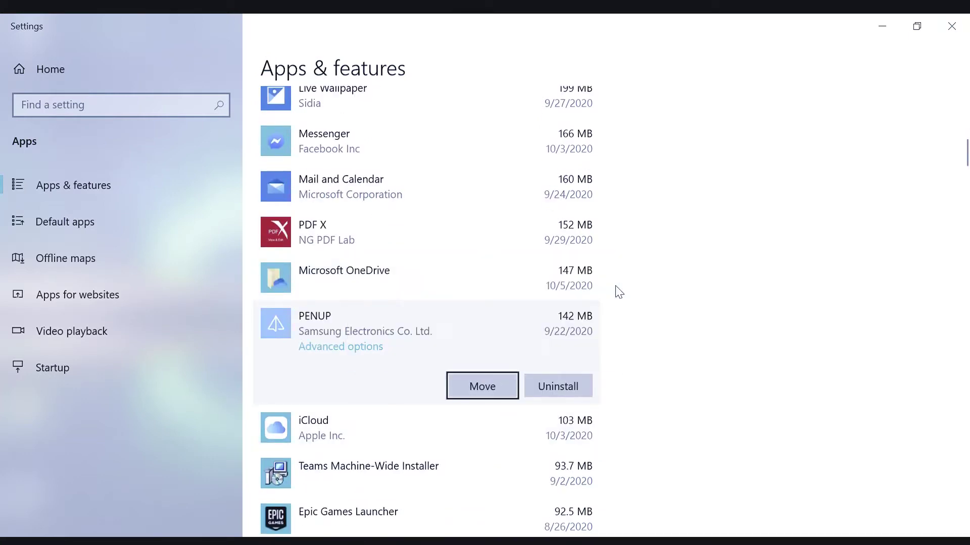
Step: Move the iCloud app to Local Disk (F:)
click(524, 435)
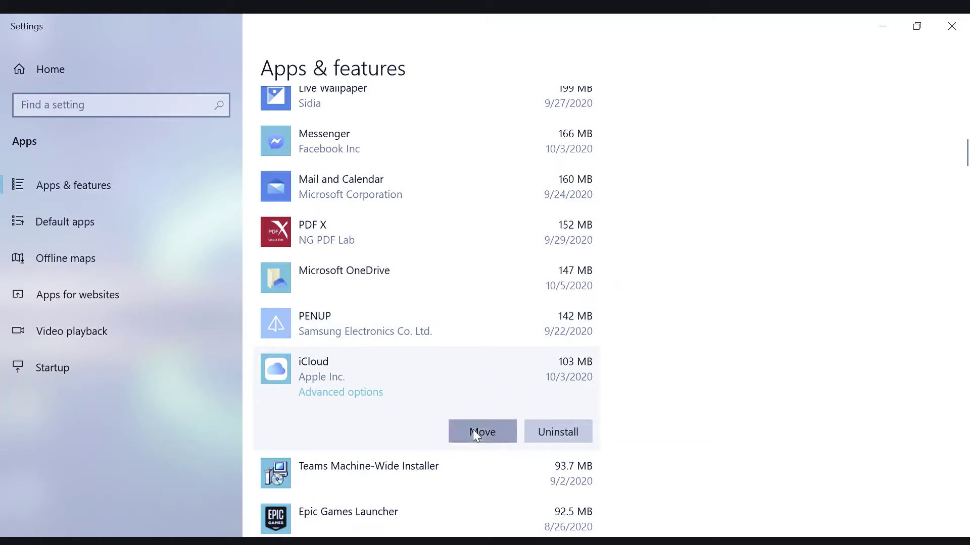
click(480, 431)
click(404, 364)
click(397, 411)
click(559, 399)
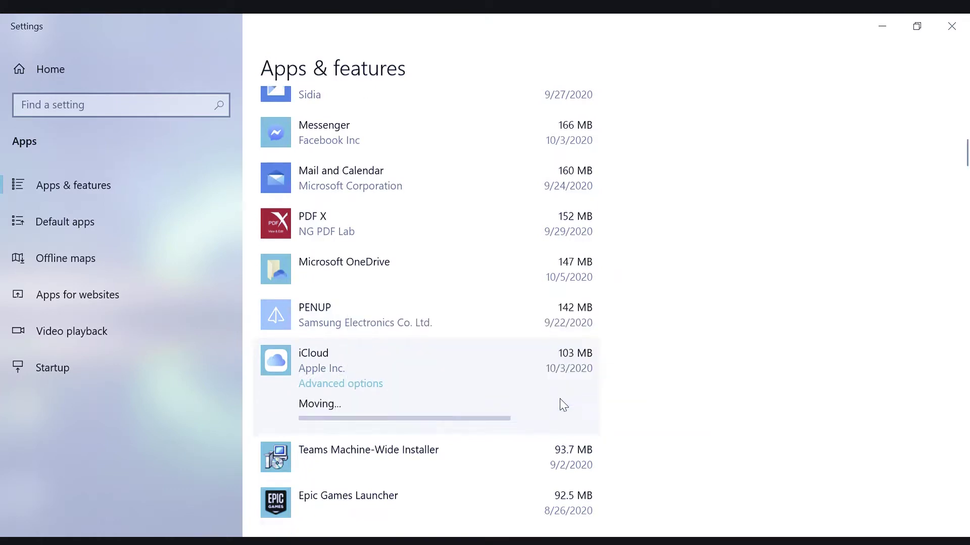
Step: Move the Trello app to Local Disk (F:)
scroll(560, 400, down, 5)
click(462, 357)
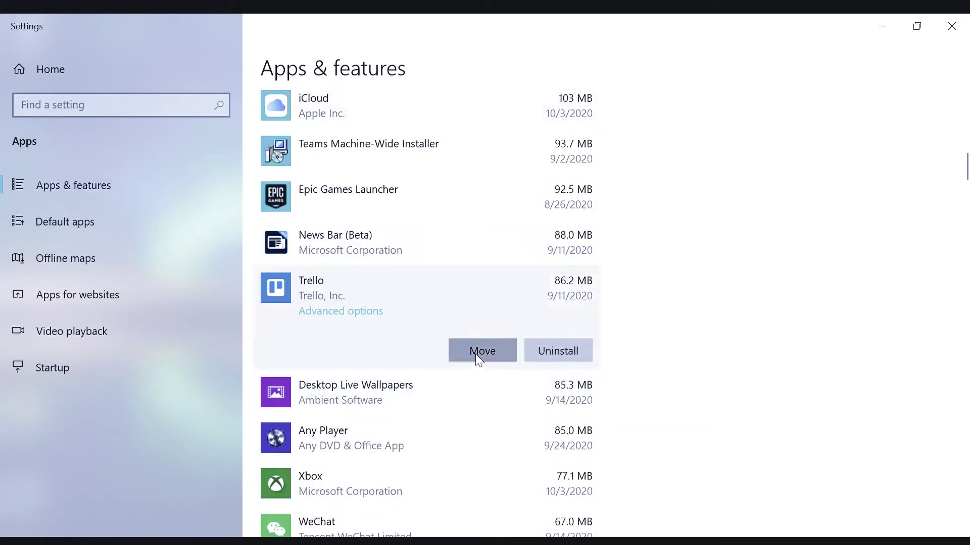
click(477, 355)
click(439, 283)
click(396, 333)
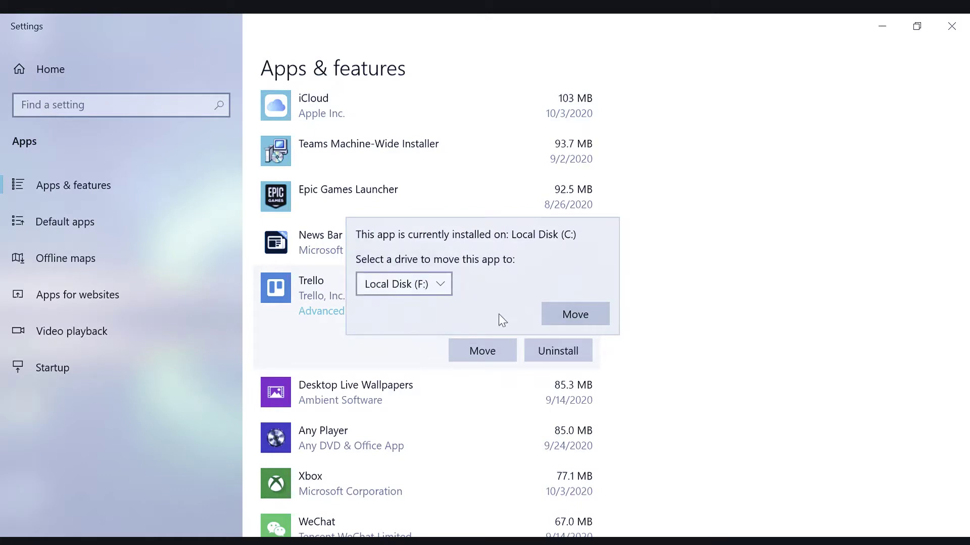
click(576, 314)
Step: Move the News Bar (Beta) app to Local Disk (F:)
click(435, 246)
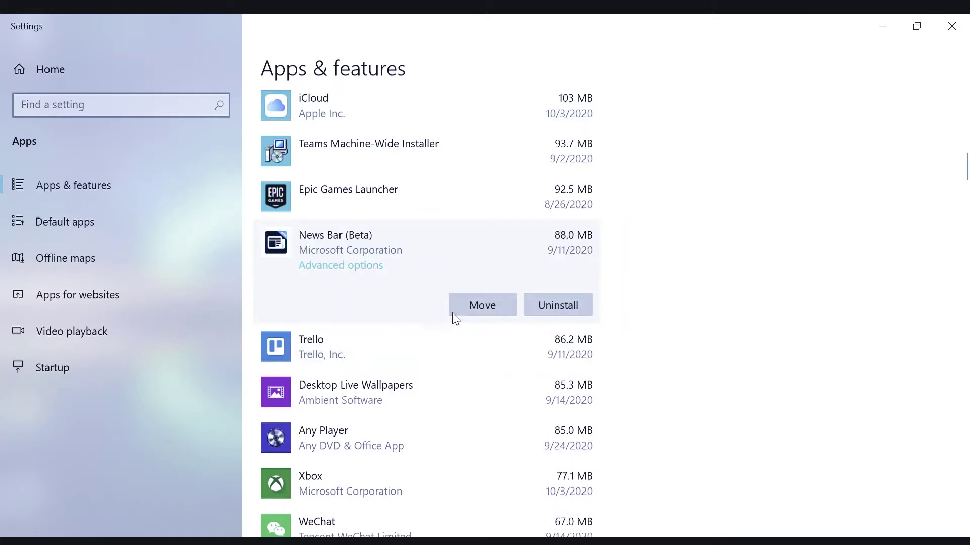
click(451, 306)
click(434, 239)
click(422, 286)
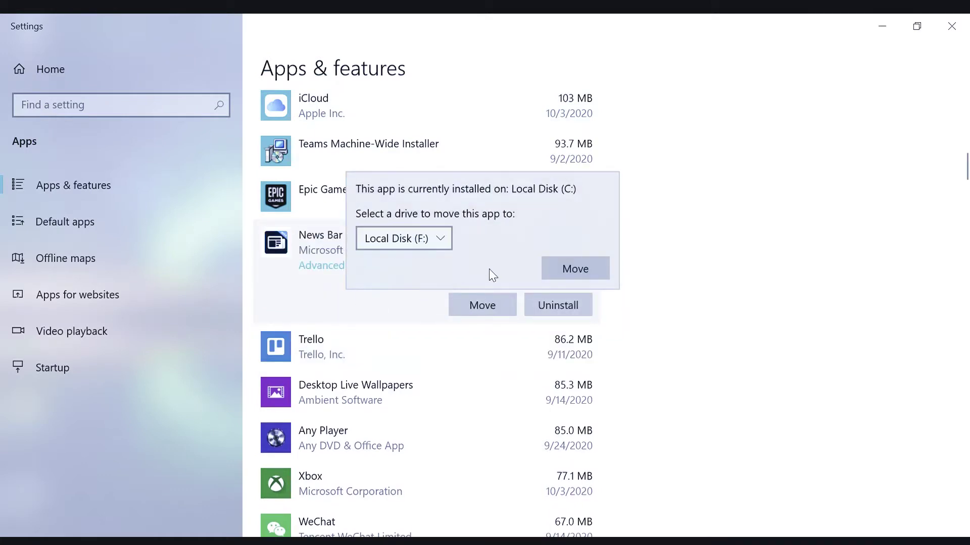
click(599, 273)
Step: Look through the rest of the installed apps and change the list's sorting from size to install date
scroll(599, 277, down, 15)
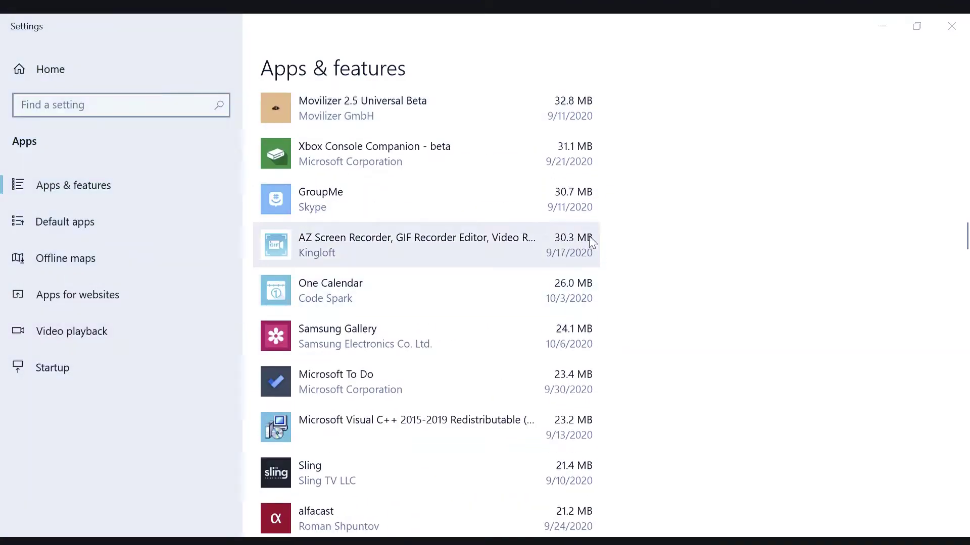
scroll(571, 252, down, 2)
scroll(552, 265, down, 20)
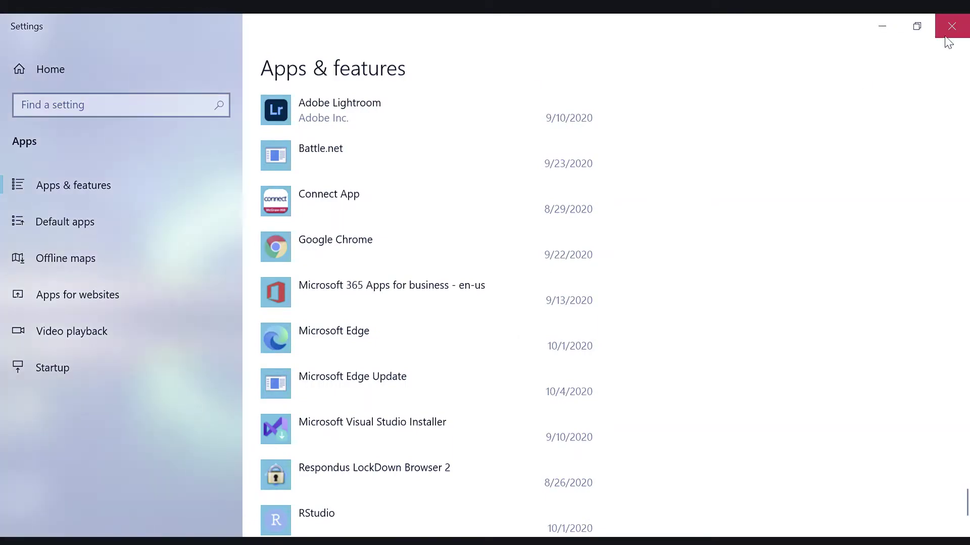
scroll(573, 242, up, 20)
scroll(573, 241, up, 5)
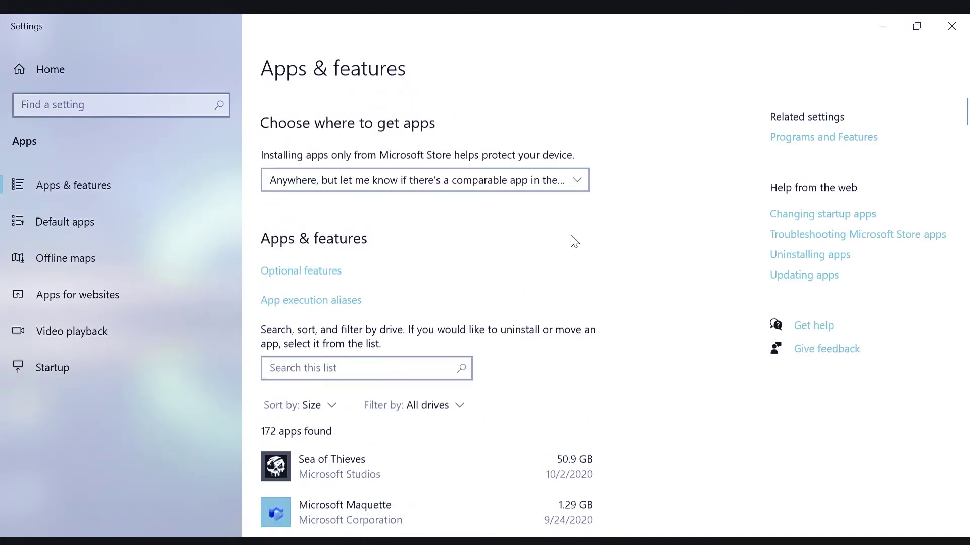
click(323, 387)
click(310, 467)
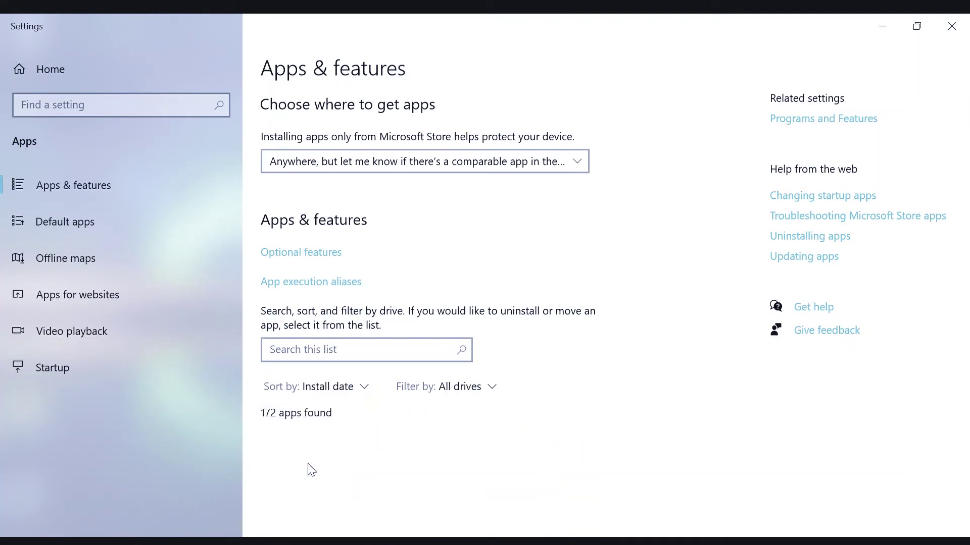
scroll(395, 406, down, 3)
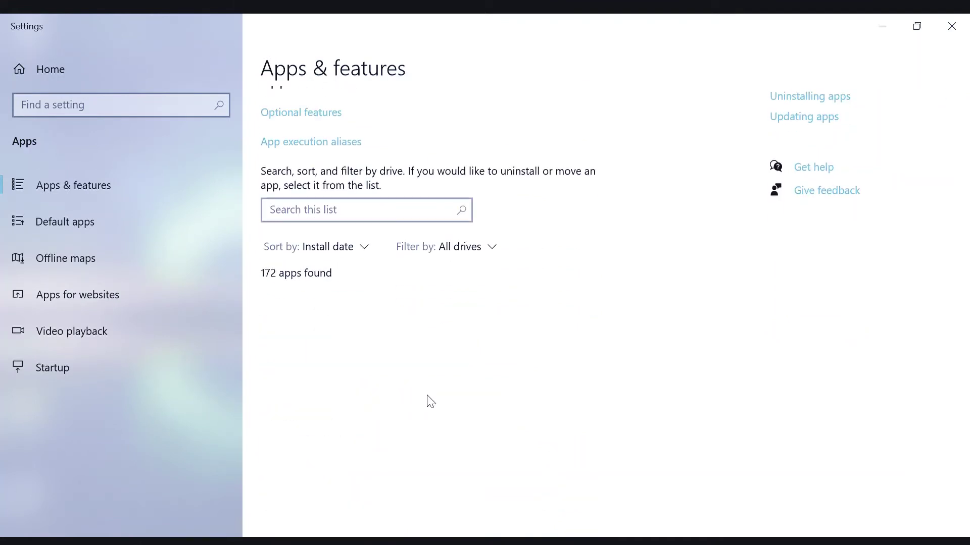
scroll(430, 402, down, 1)
scroll(456, 347, up, 1)
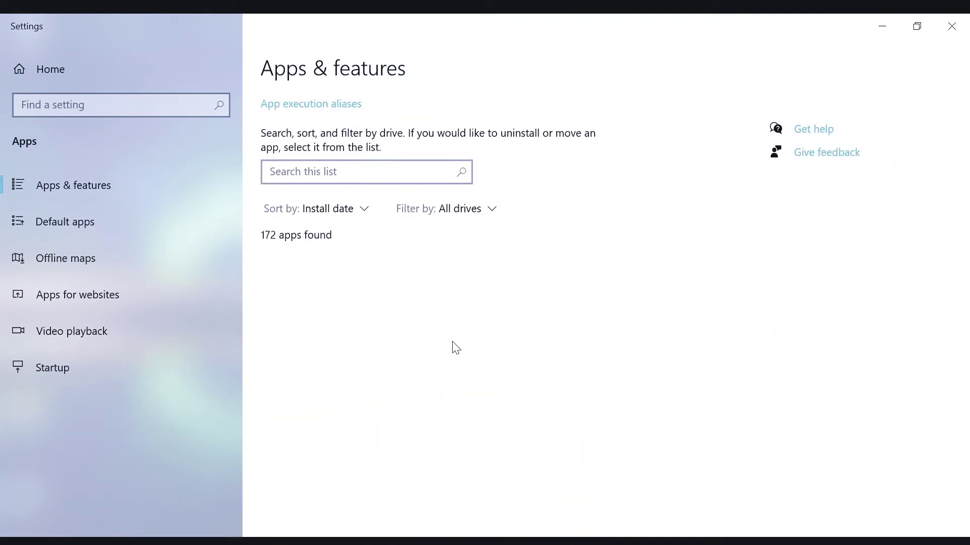
scroll(456, 348, down, 1)
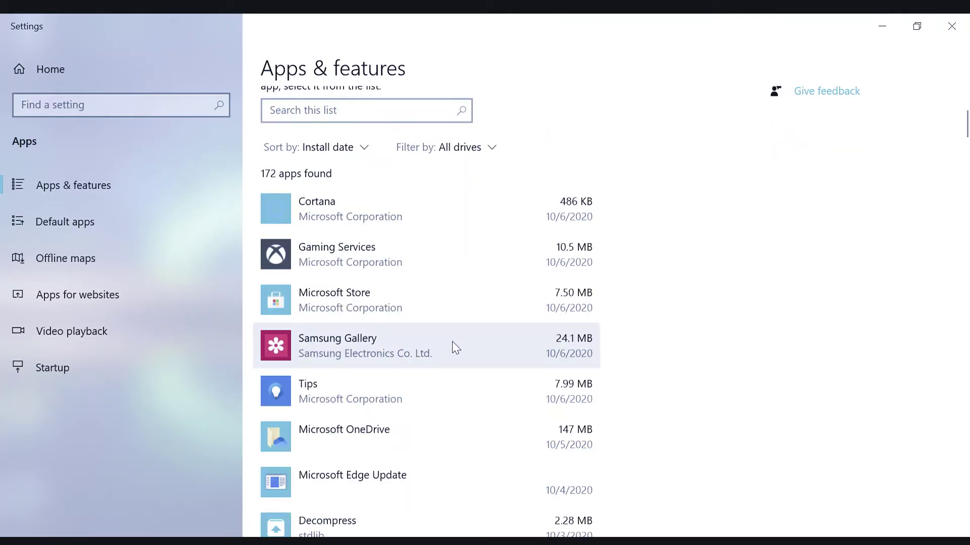
click(365, 150)
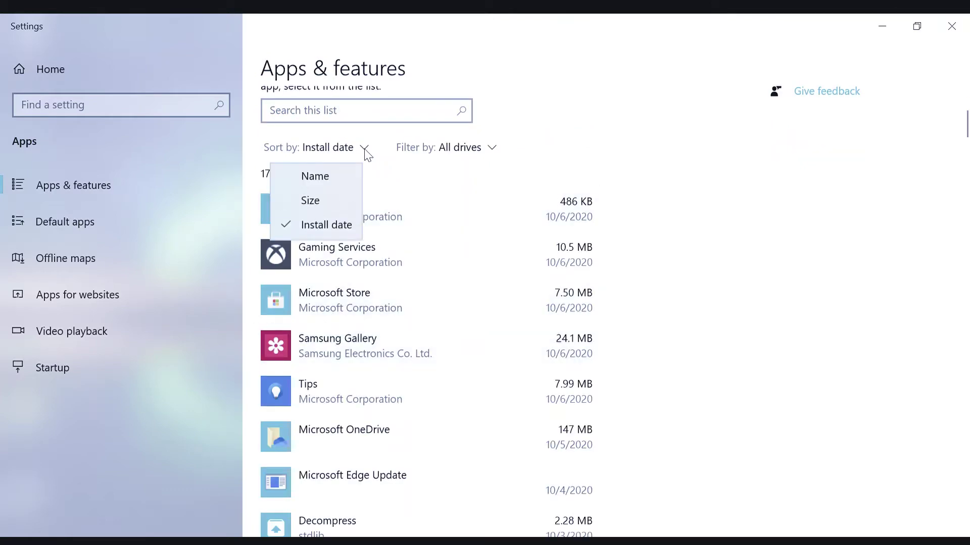
click(367, 153)
Step: Check the move options of Realtek Audio Console and Booking.com Partner App among the oldest installed apps
scroll(465, 264, down, 20)
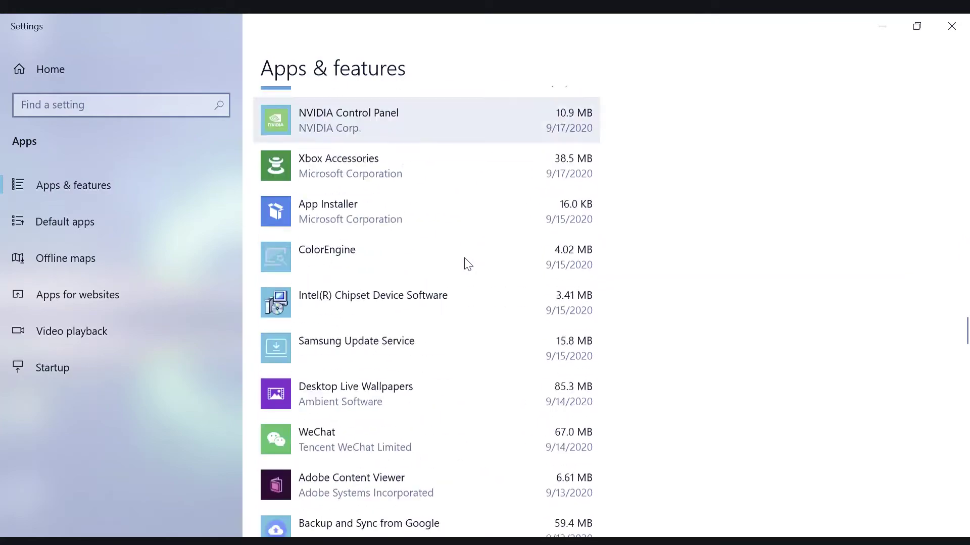
scroll(465, 262, down, 20)
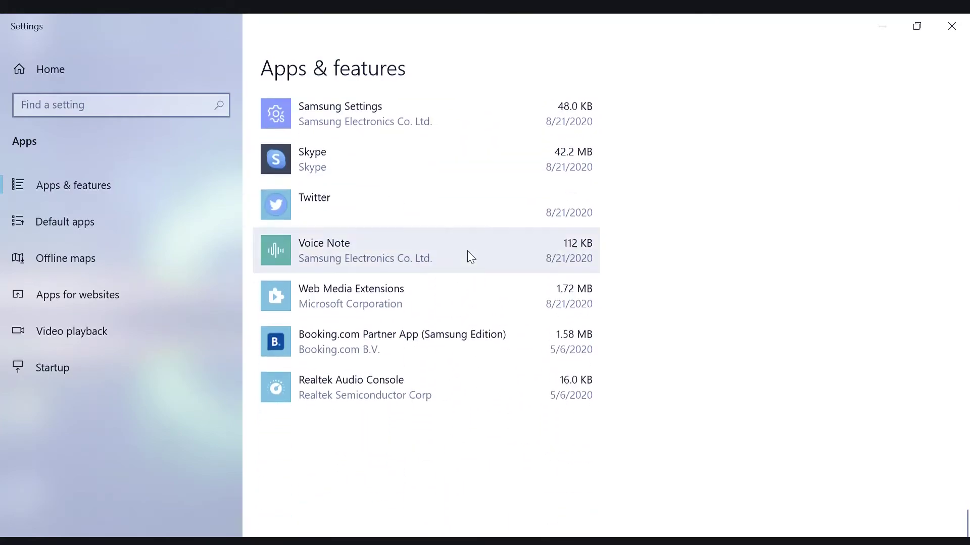
click(423, 414)
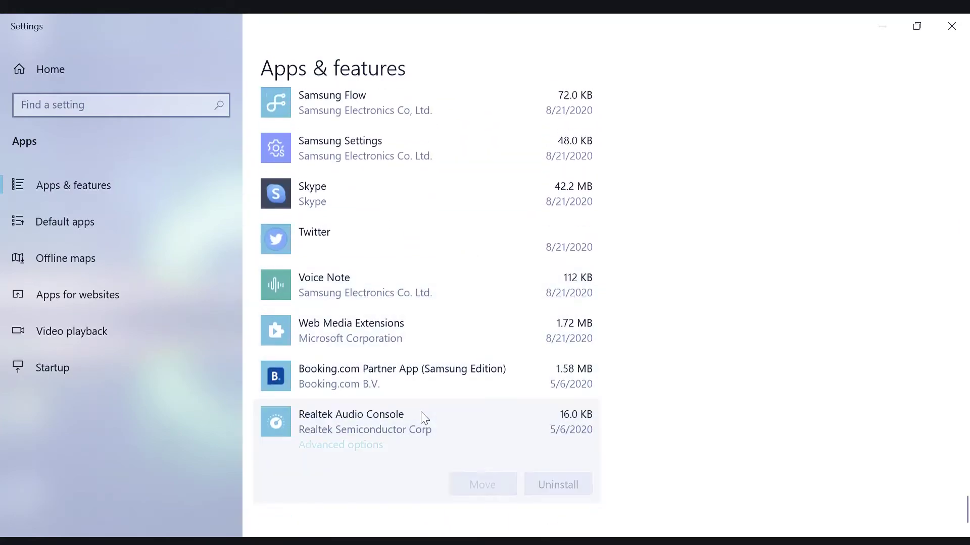
click(498, 392)
Step: Move the Web Media Extensions app to Local Disk (F:)
click(481, 331)
click(482, 393)
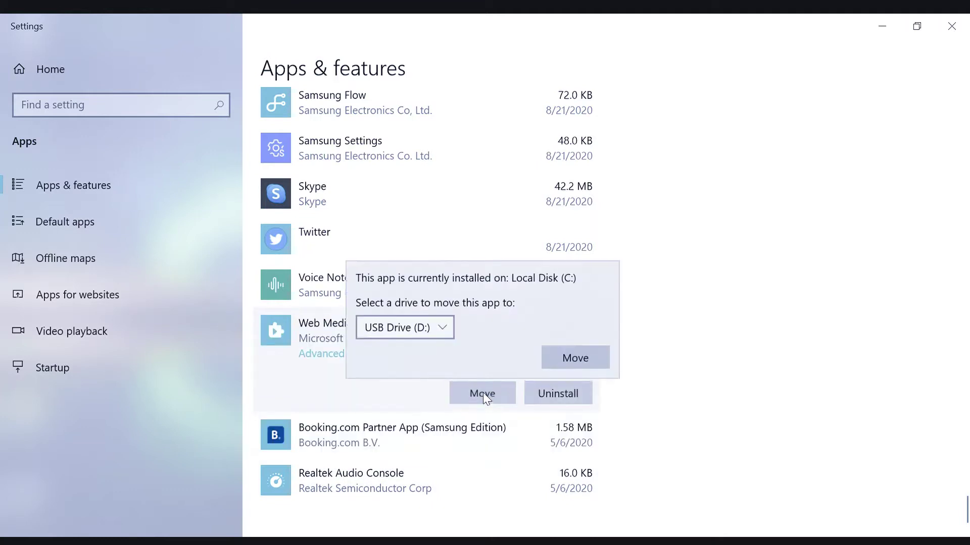
click(449, 335)
click(436, 374)
click(574, 368)
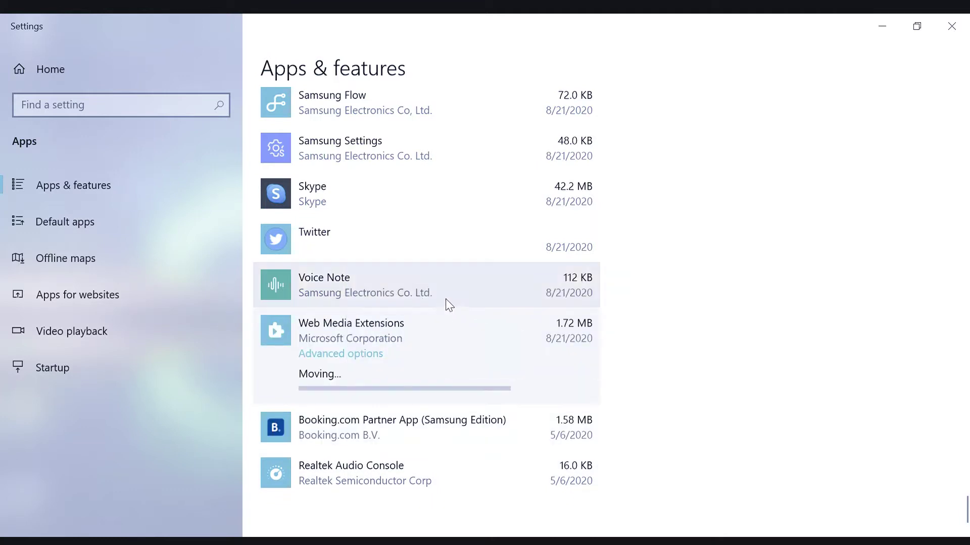
Step: Check the entries for Twitter, Skype, Samsung Settings, Samsung Flow, People and MPEG-2 Video Extension for their move options
click(473, 256)
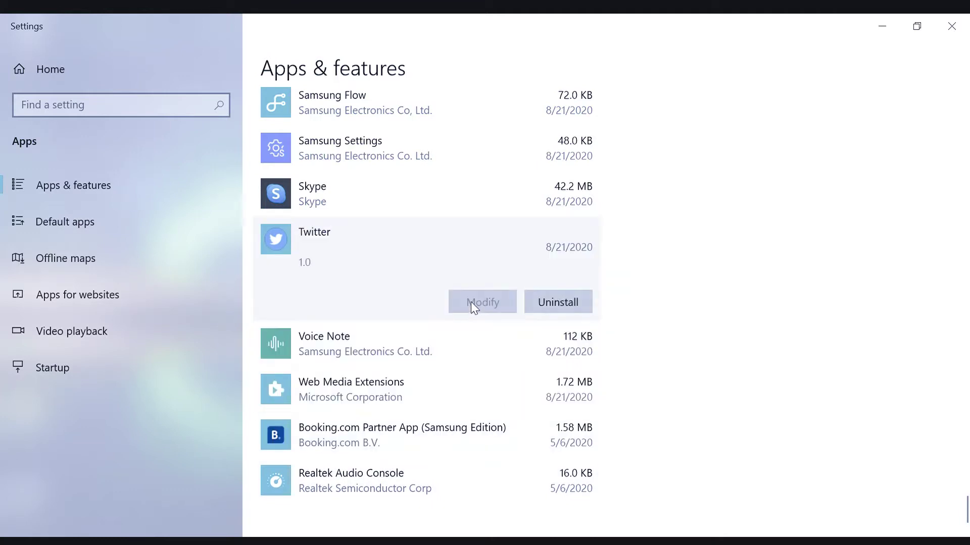
click(463, 210)
scroll(457, 303, up, 3)
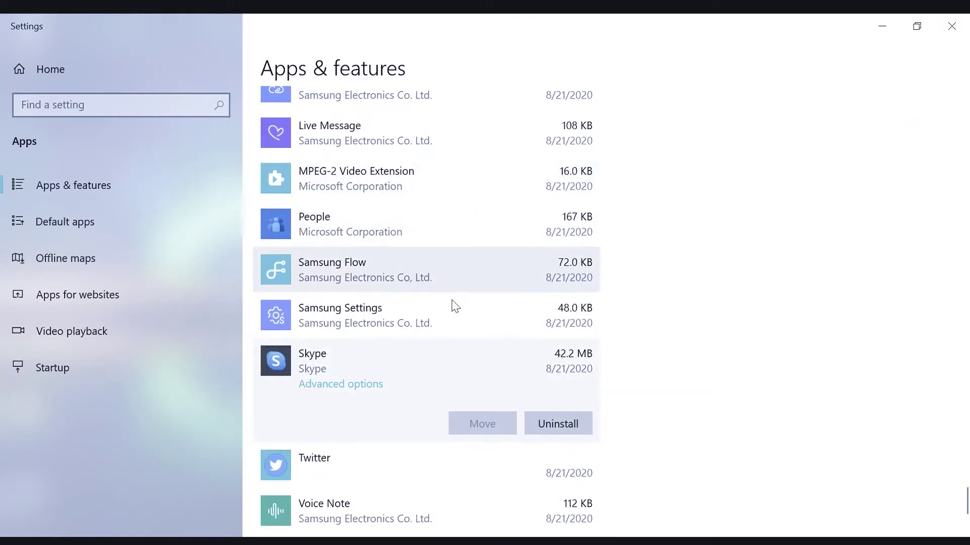
click(457, 314)
click(478, 282)
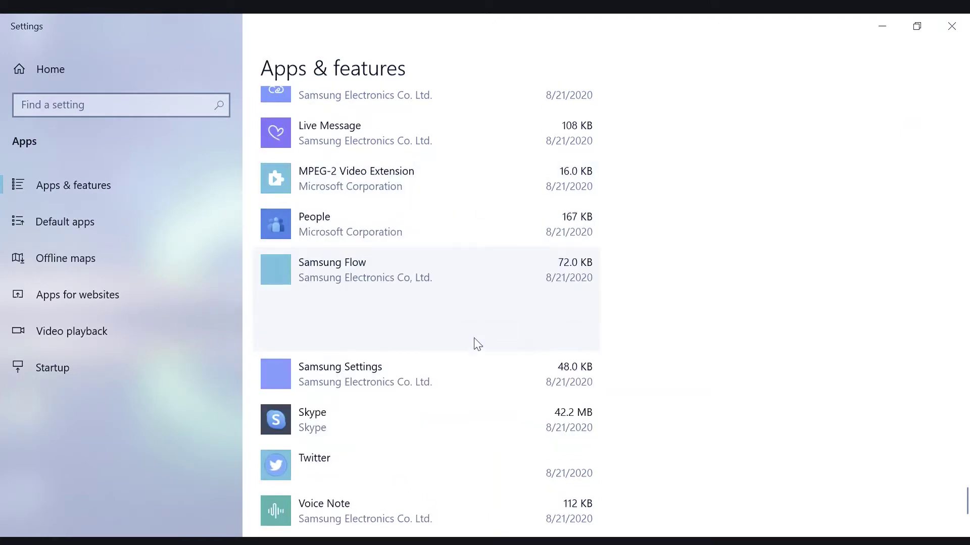
click(492, 225)
click(472, 197)
Step: Check the entries for Live Message, Link Sharing, HEVC Video Extensions and Get Help for their move options
scroll(472, 195, up, 3)
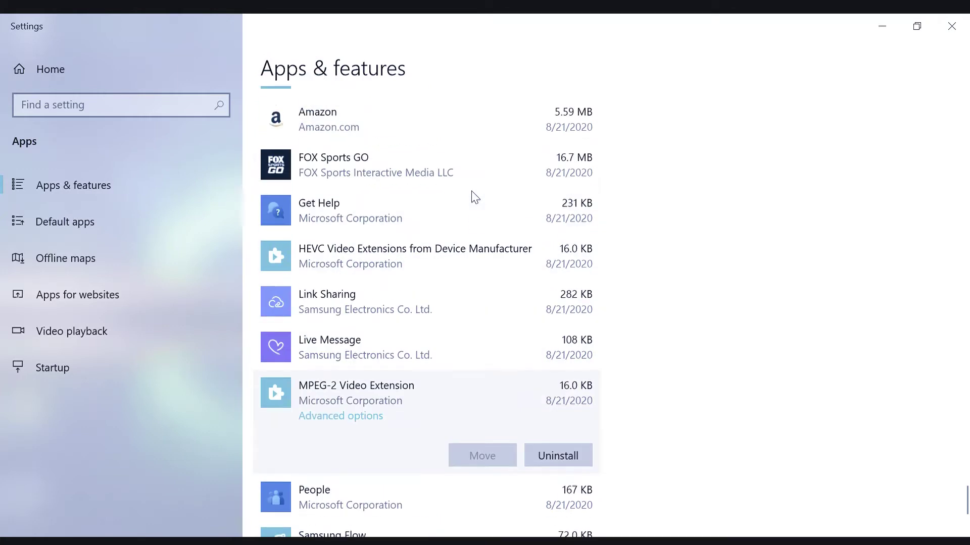
click(455, 349)
click(462, 303)
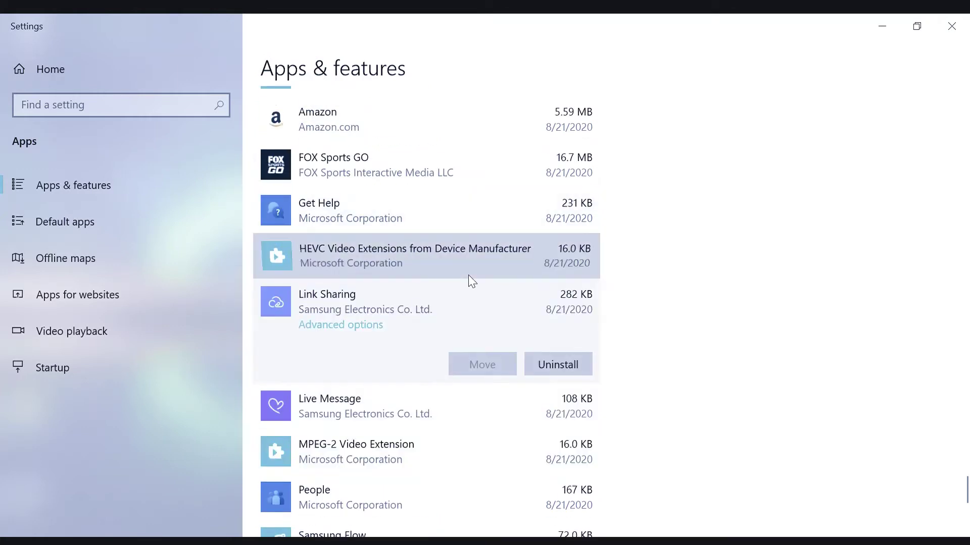
click(469, 274)
click(469, 224)
Step: Move the FOX Sports GO app to Local Disk (F:)
click(472, 166)
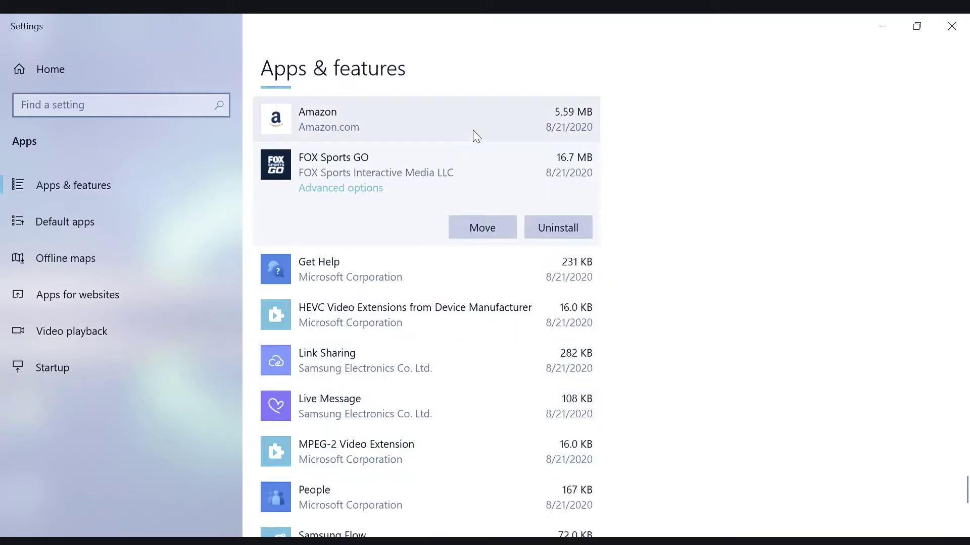
click(478, 231)
click(403, 164)
click(391, 207)
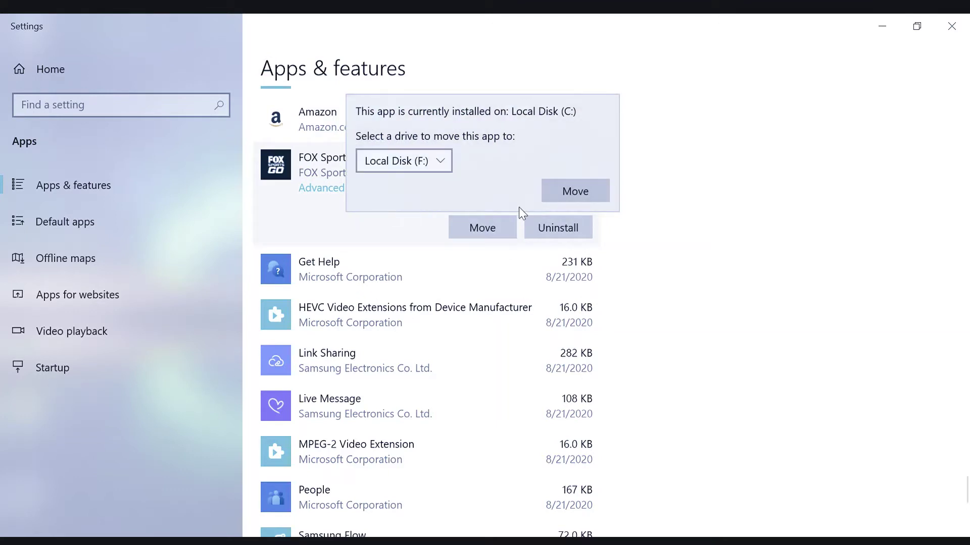
click(575, 191)
Step: Expand the Amazon and Microsoft Update Health Tools entries to check their available options
click(453, 137)
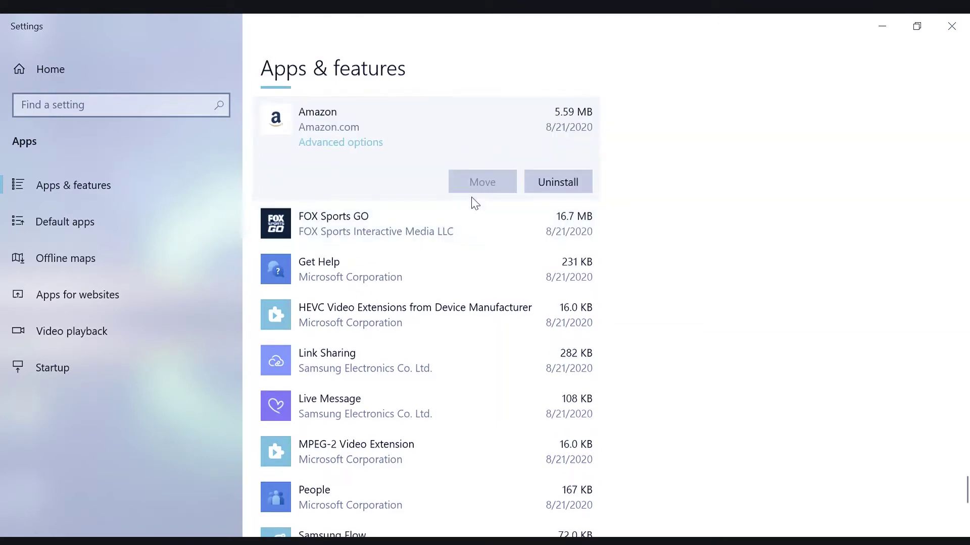
scroll(474, 202, up, 3)
click(448, 240)
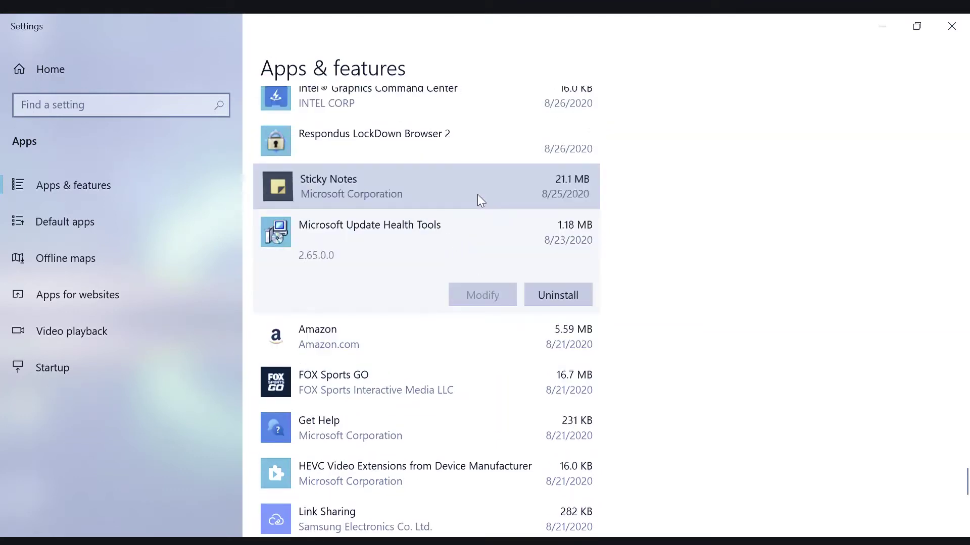
Step: Move the Sticky Notes app to Local Disk (F:)
click(478, 197)
click(464, 254)
click(389, 182)
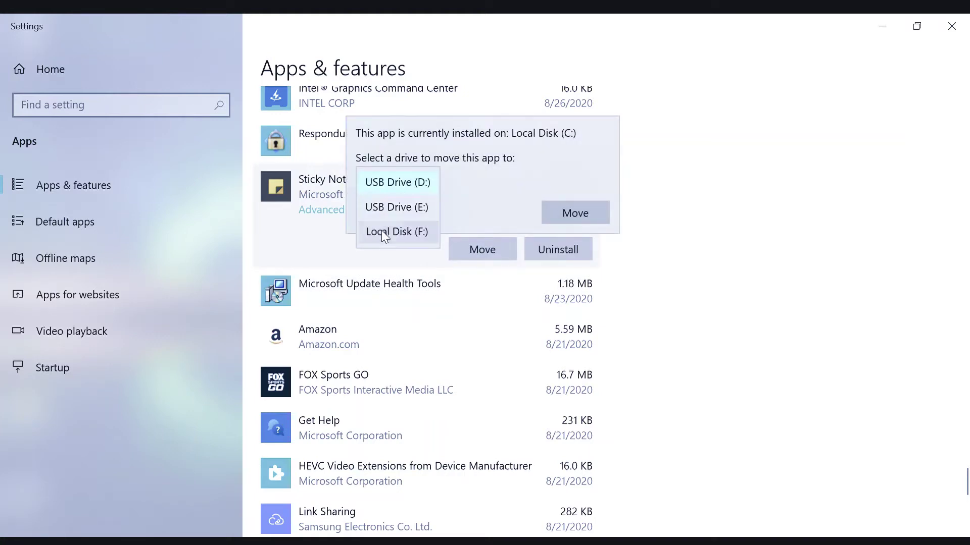
click(381, 230)
click(576, 216)
Step: Try to modify the Respondus LockDown Browser 2 installation
scroll(474, 212, up, 2)
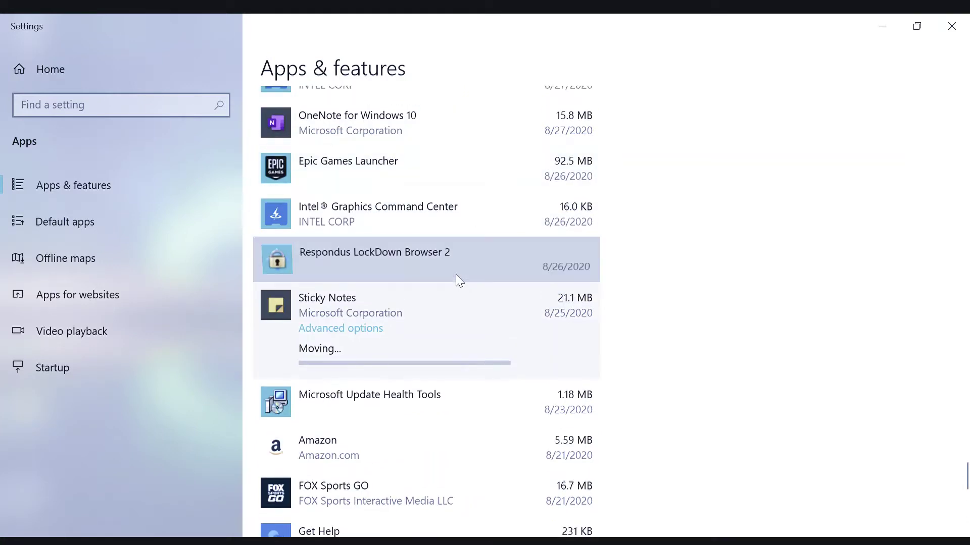
click(456, 275)
click(469, 328)
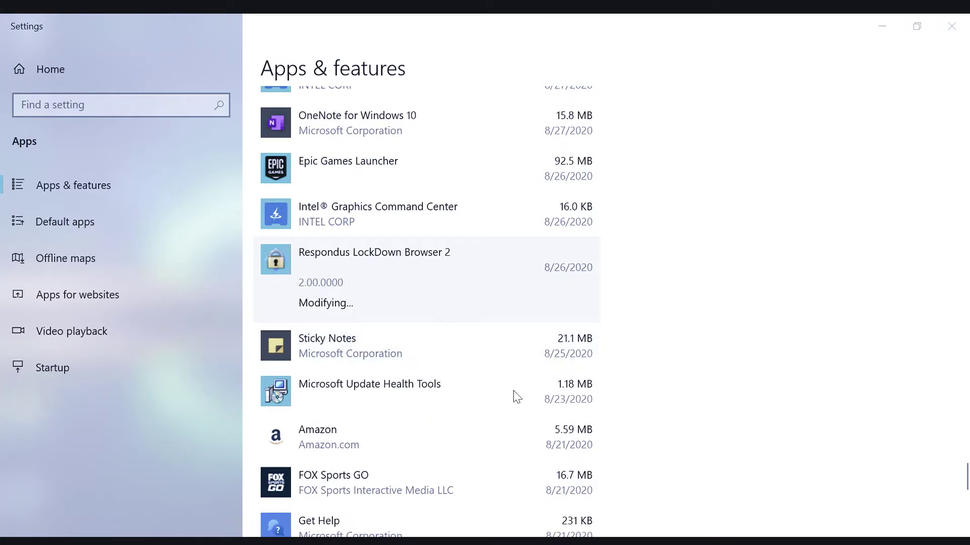
Step: Expand the Intel Graphics Command Center and Epic Games Launcher entries to check their available options
scroll(426, 257, up, 3)
click(415, 348)
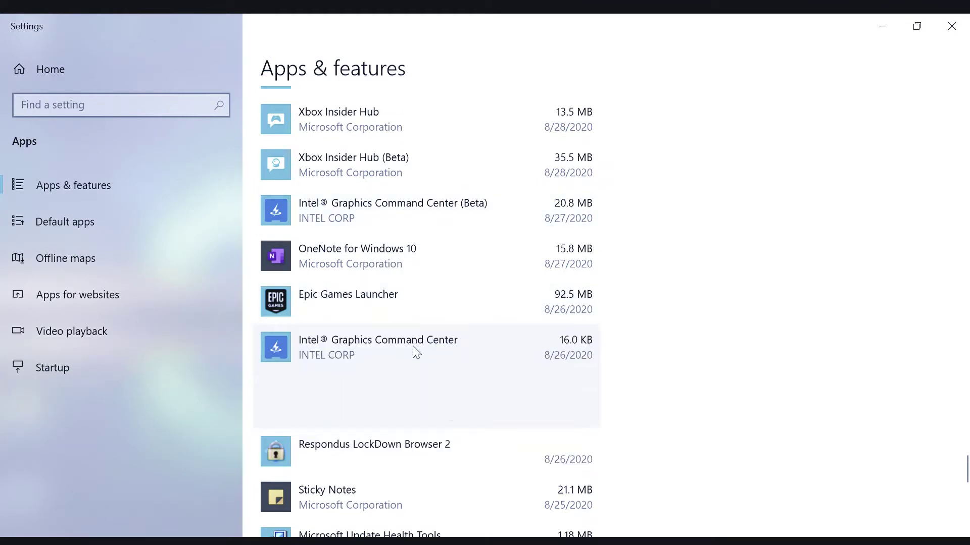
click(478, 299)
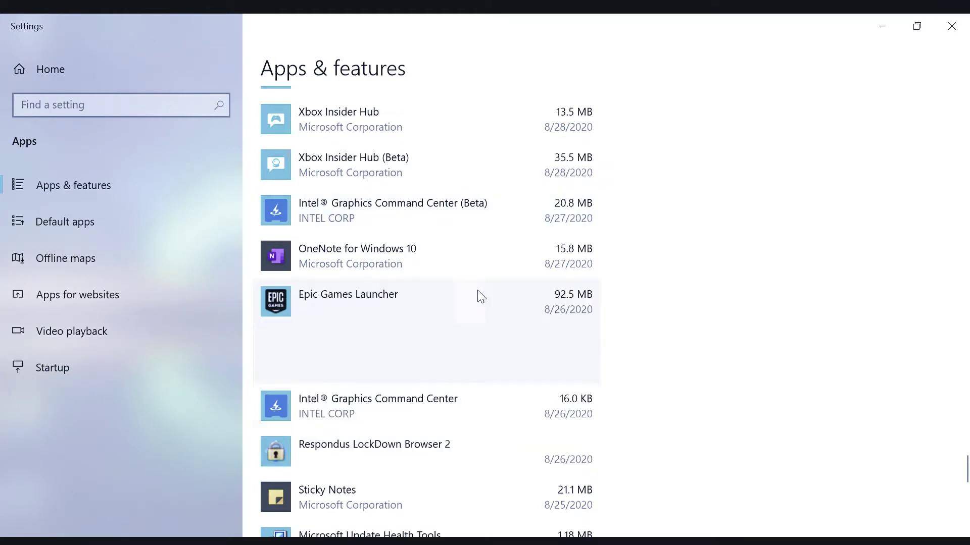
click(472, 264)
click(475, 213)
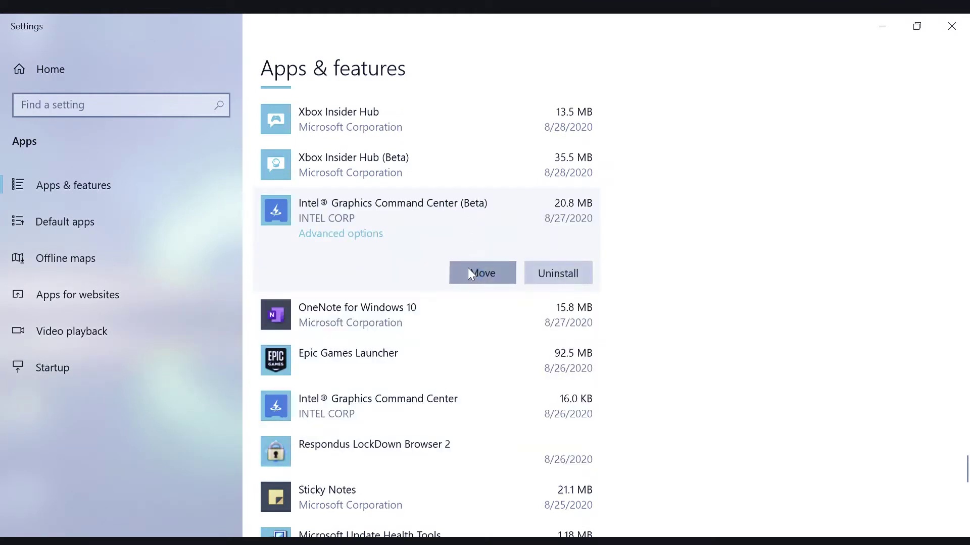
click(467, 273)
click(419, 207)
click(411, 260)
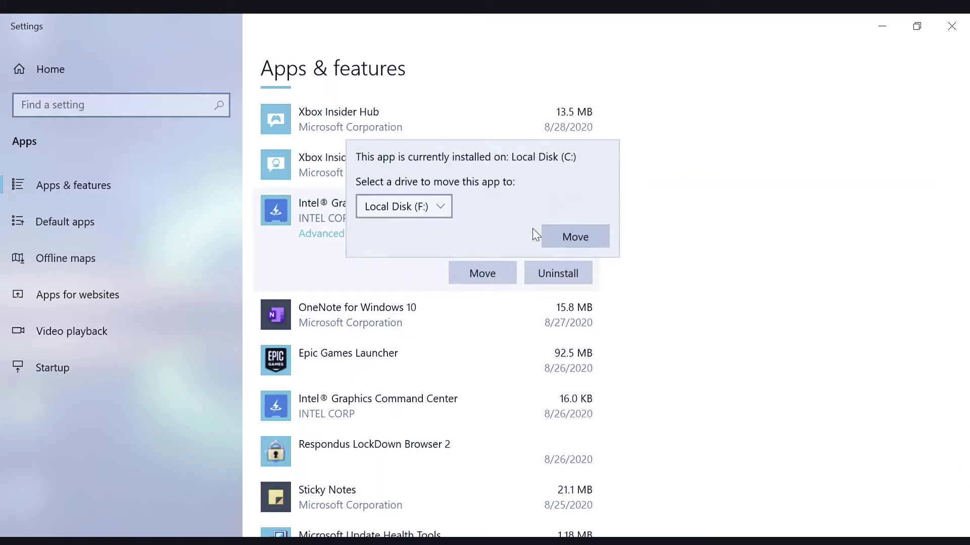
click(432, 208)
click(397, 161)
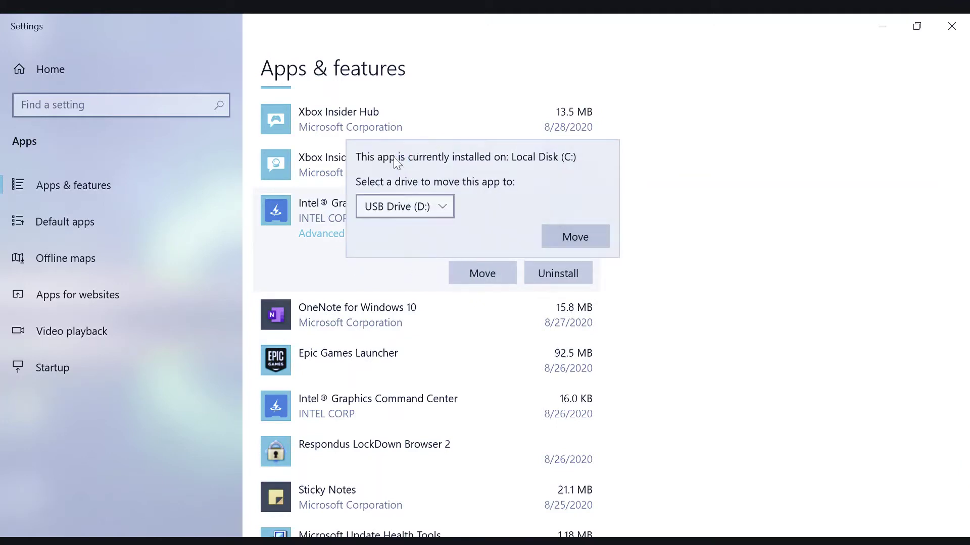
click(513, 288)
Step: Move the Xbox Insider Hub (Beta) app to Local Disk (F:)
scroll(495, 217, up, 2)
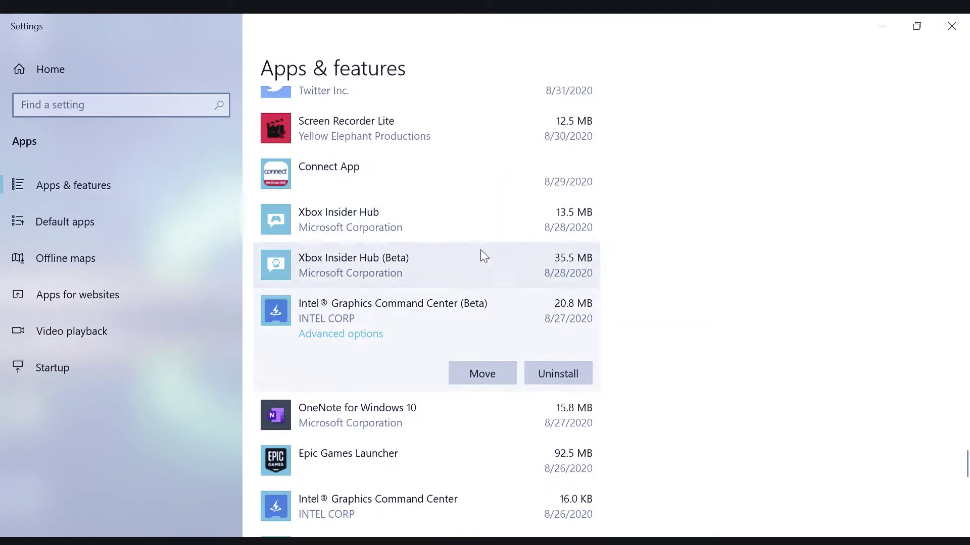
click(478, 255)
click(482, 328)
click(428, 268)
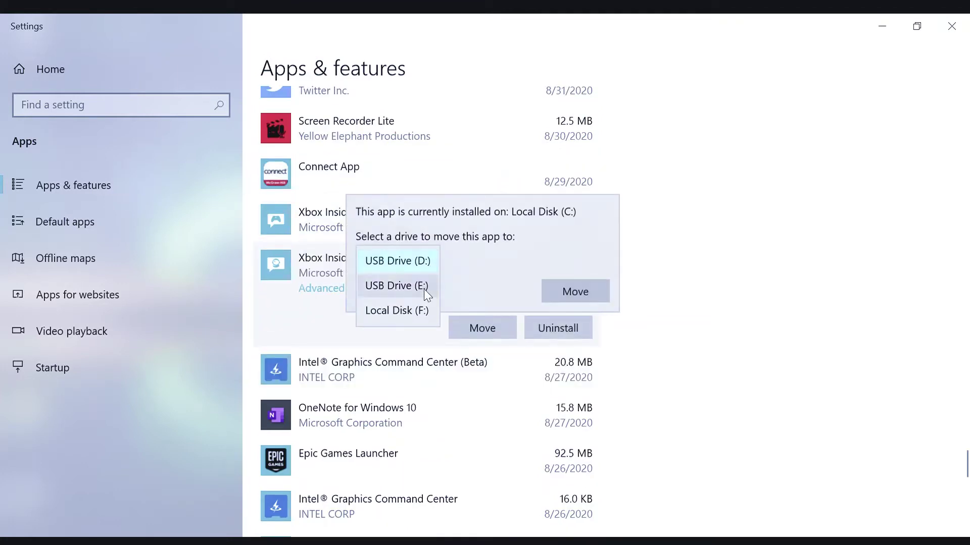
click(399, 310)
click(554, 290)
Step: Move the standard Xbox Insider Hub app to Local Disk (F:)
click(470, 211)
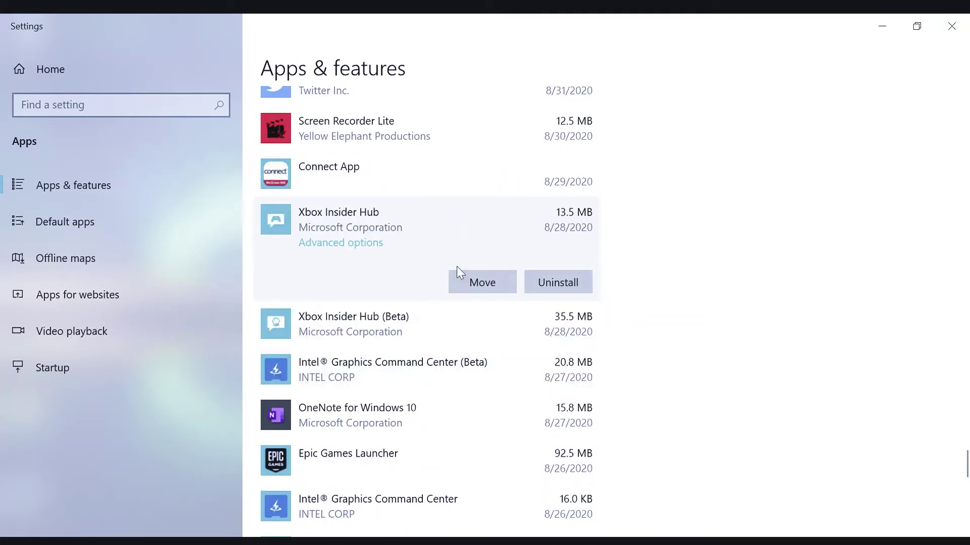
click(460, 278)
click(412, 218)
click(407, 265)
click(572, 241)
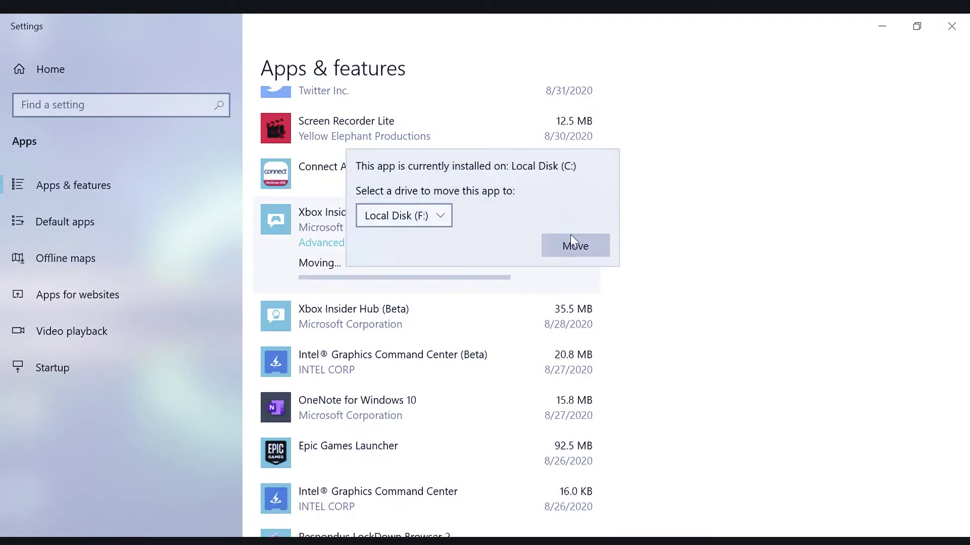
Step: Expand the teamPL and Alarms & Clock entries to check their available options
scroll(530, 202, up, 5)
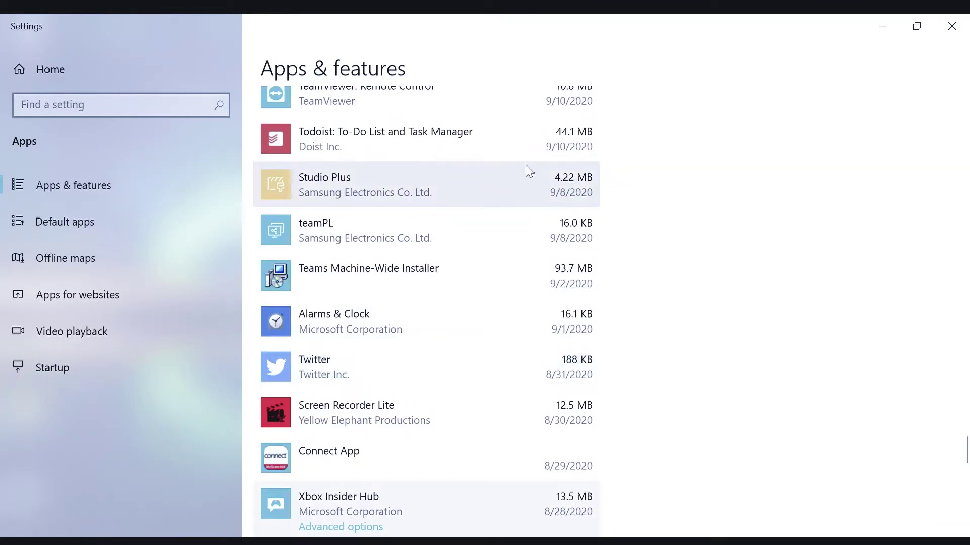
click(476, 229)
click(453, 380)
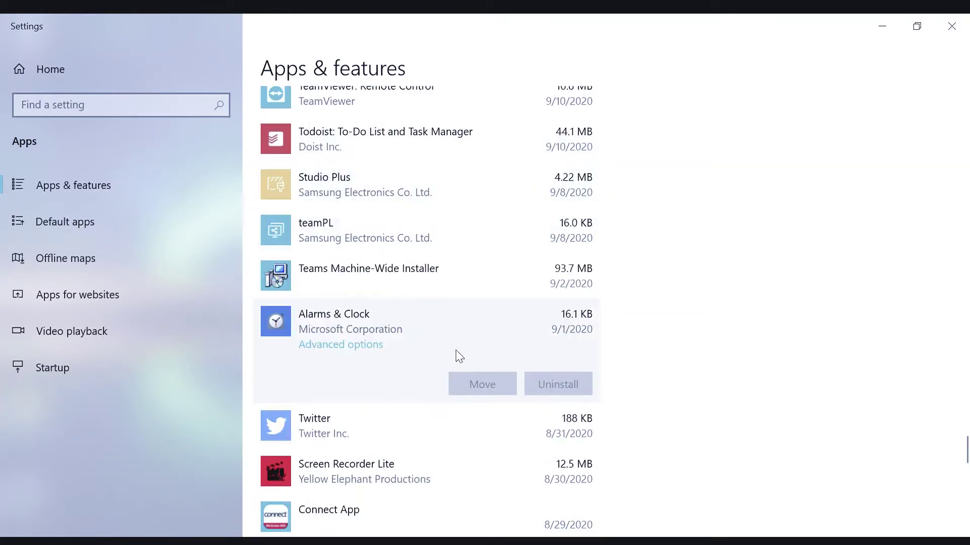
Step: Move the Twitter app to Local Disk (F:)
click(444, 433)
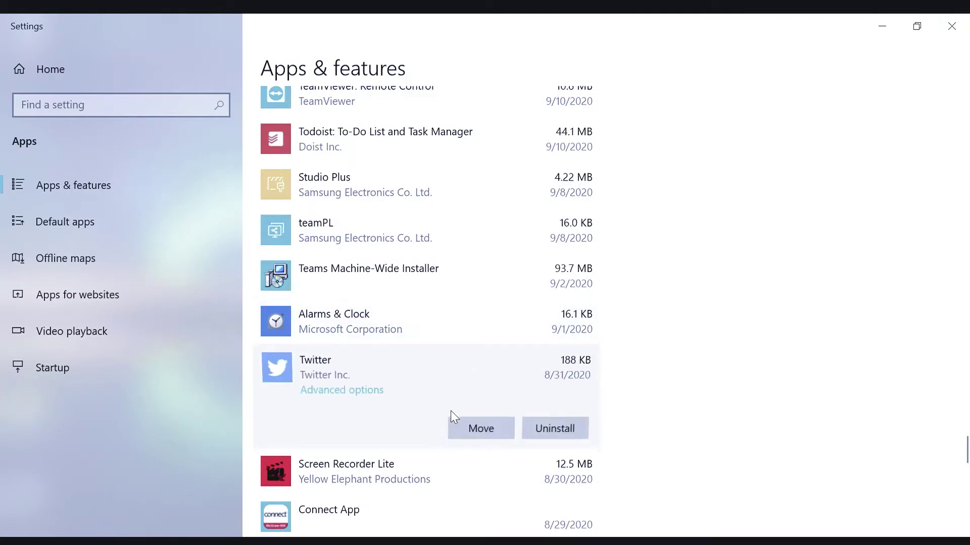
click(457, 424)
click(443, 373)
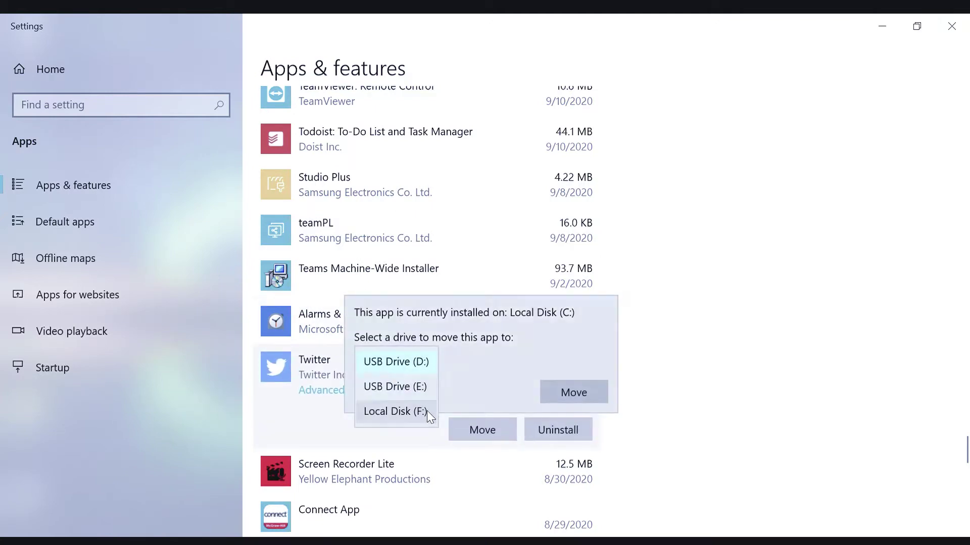
click(426, 411)
click(590, 384)
Step: Find the Pantherbar app among those installed on 9/24/2020 and move it to Local Disk (F:)
scroll(601, 332, up, 20)
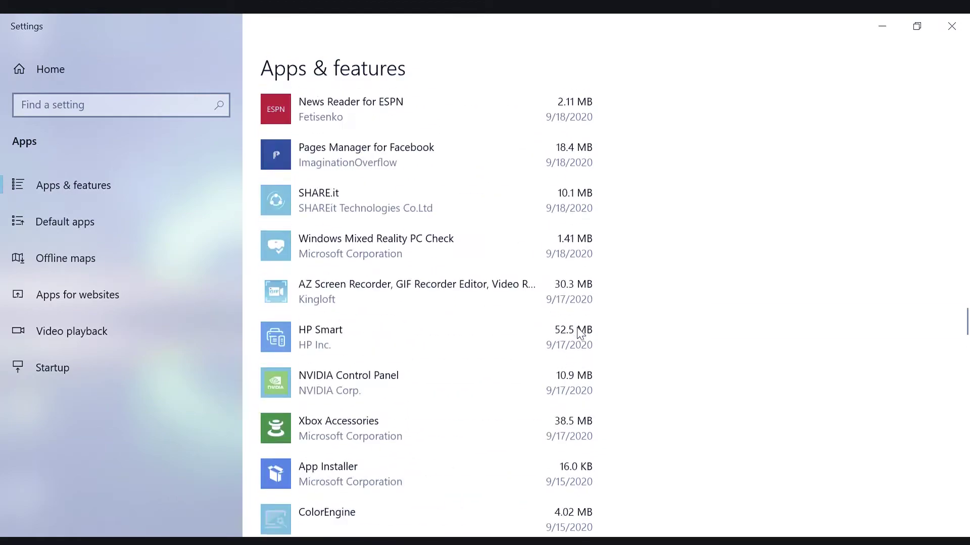
scroll(576, 333, up, 10)
scroll(580, 329, down, 7)
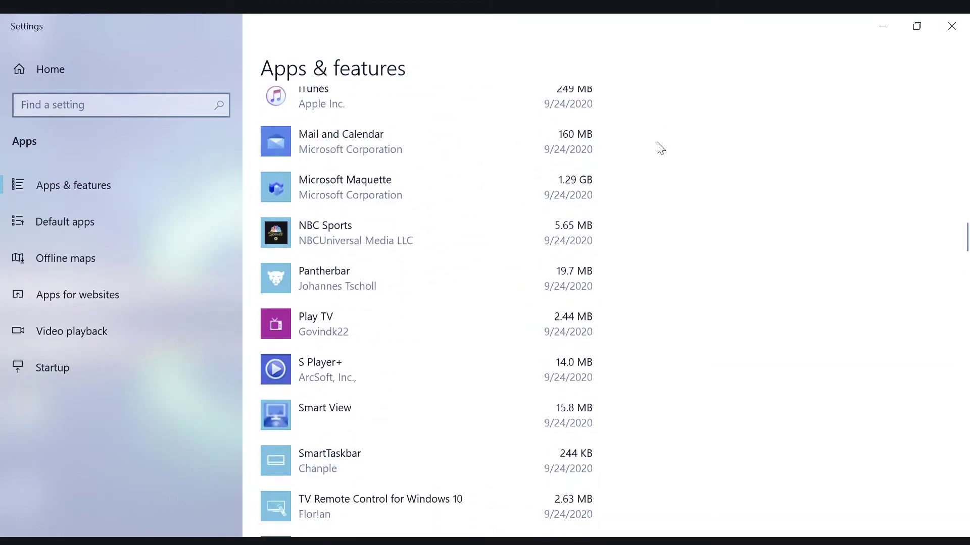
click(495, 284)
click(499, 337)
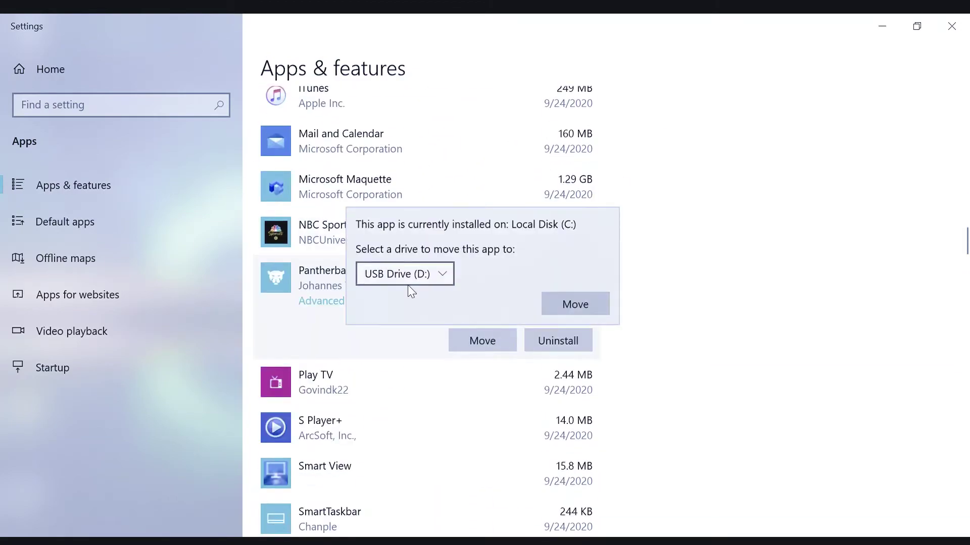
click(406, 279)
click(405, 327)
click(575, 304)
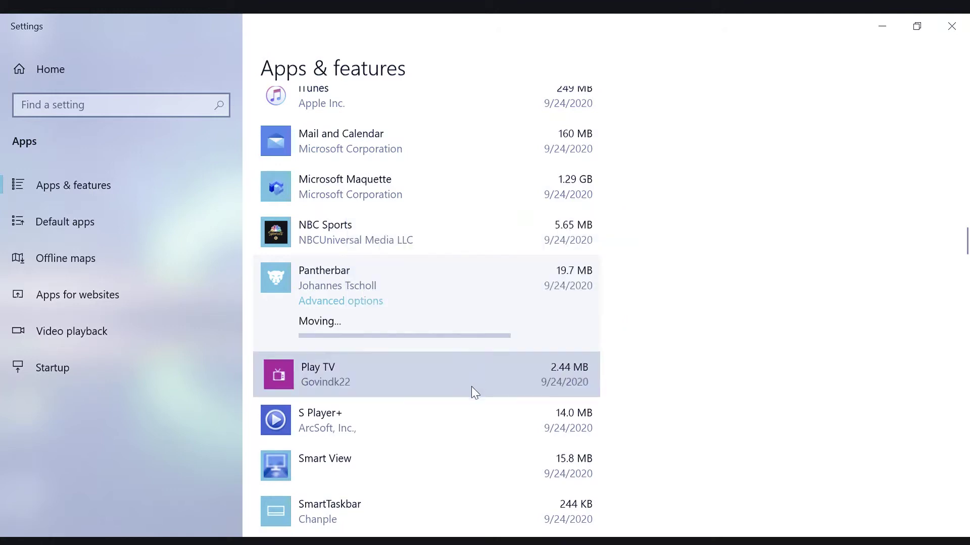
Step: Move the Play TV app to Local Disk (F:)
click(471, 386)
click(478, 384)
click(402, 320)
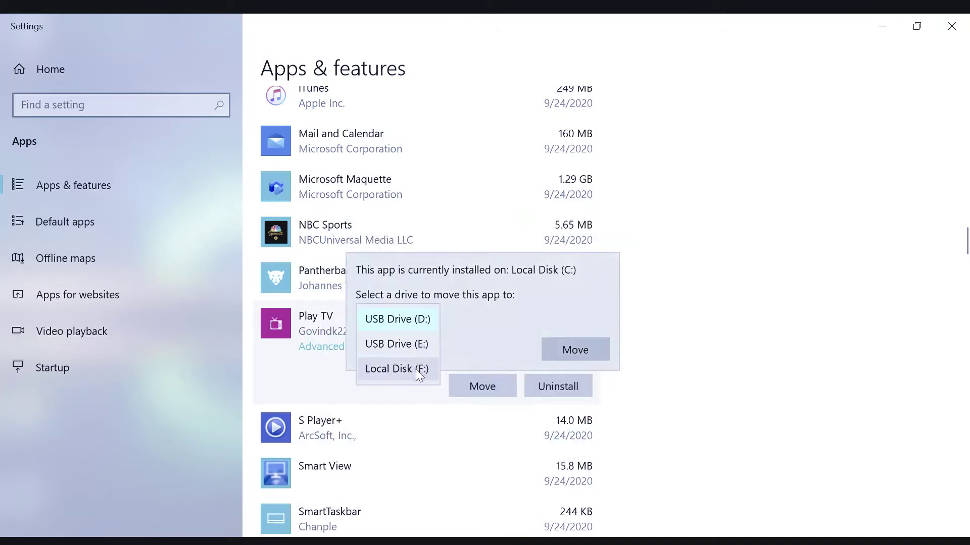
click(418, 368)
click(575, 349)
Step: Move the S Player+ app to Local Disk (F:)
click(440, 435)
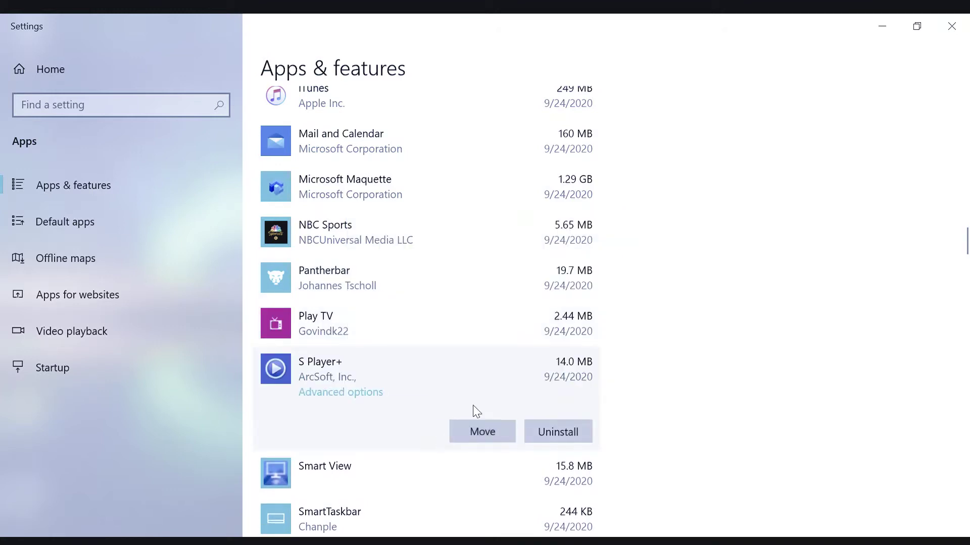
click(483, 432)
click(434, 363)
click(422, 414)
click(574, 394)
scroll(439, 468, down, 3)
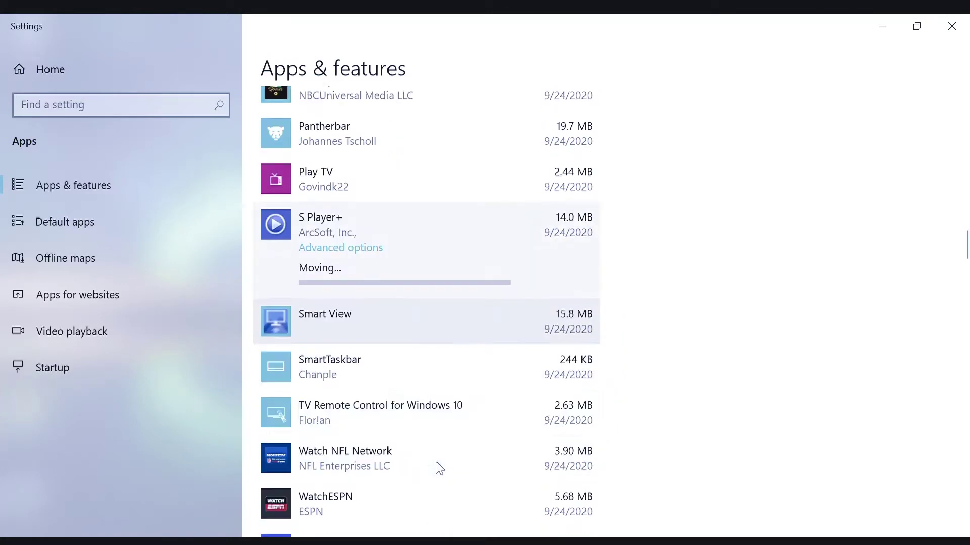
click(436, 373)
click(482, 382)
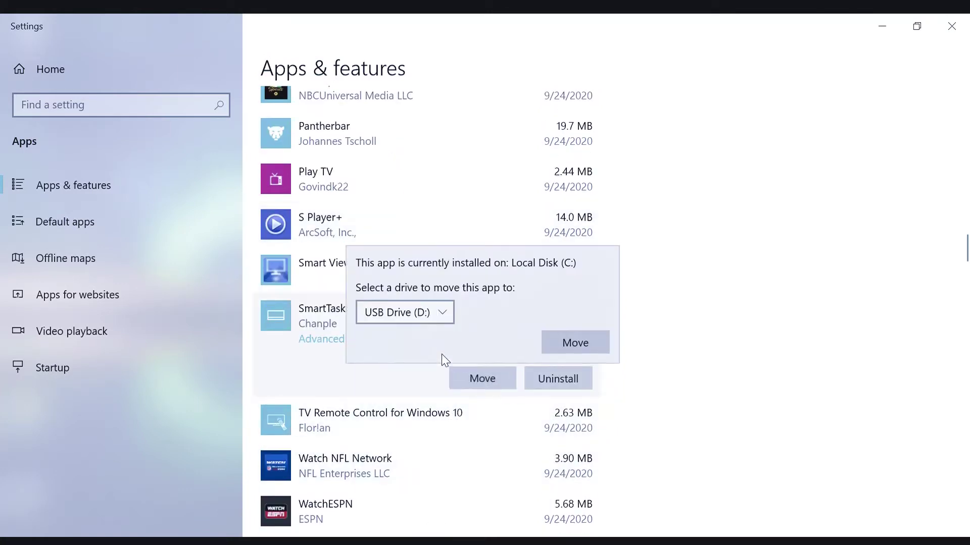
click(417, 317)
click(436, 300)
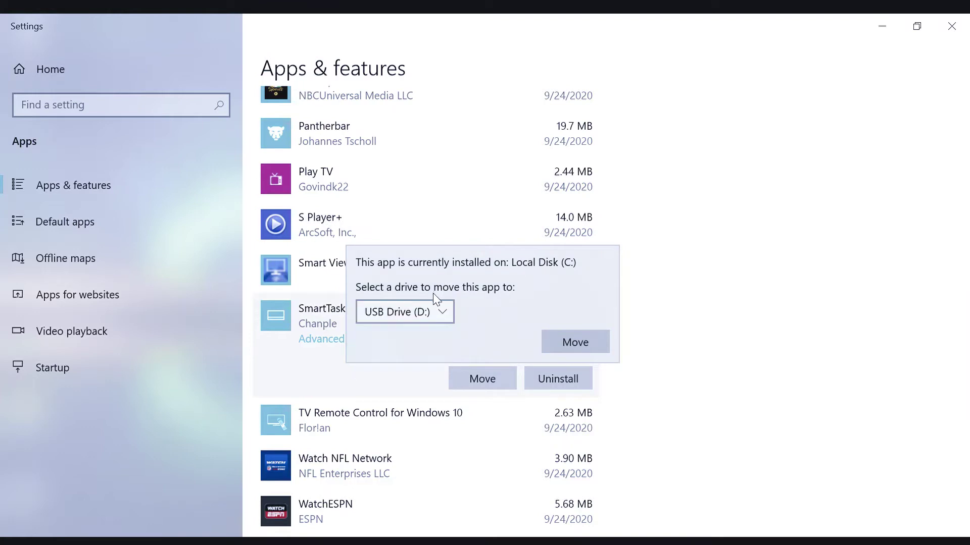
key(Escape)
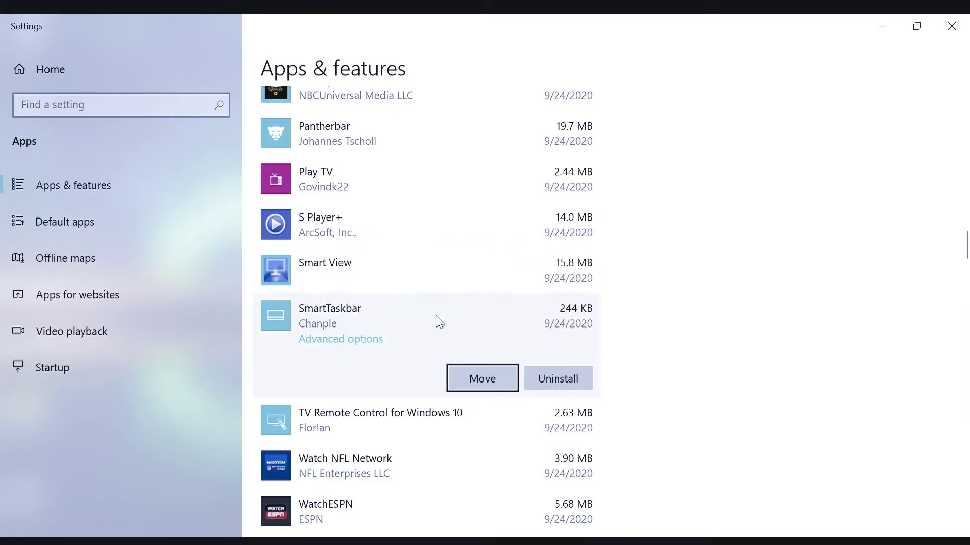
Step: Move the Watch NFL Network app to Local Disk (F:)
click(473, 459)
click(482, 469)
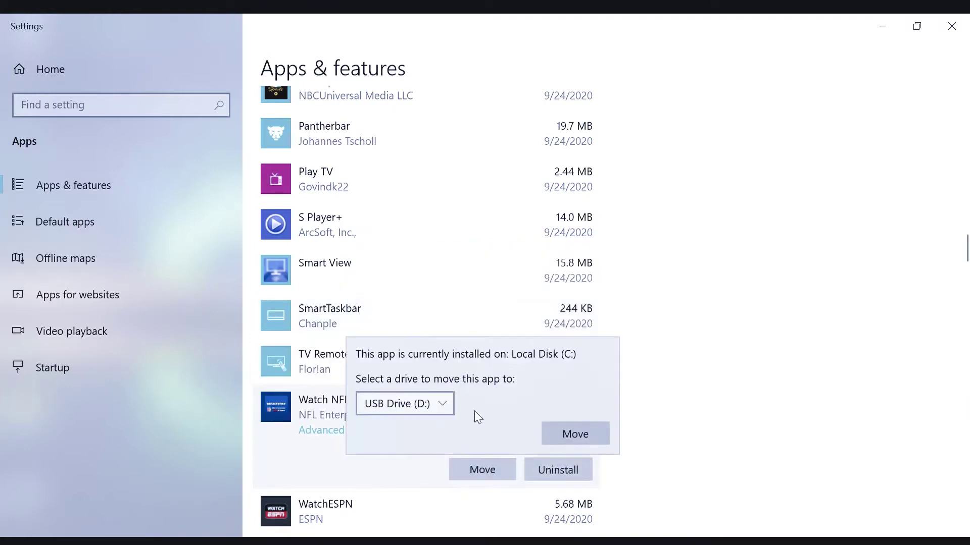
click(435, 407)
click(423, 448)
click(556, 432)
Step: Move the WatchESPN app to Local Disk (F:)
scroll(556, 432, down, 2)
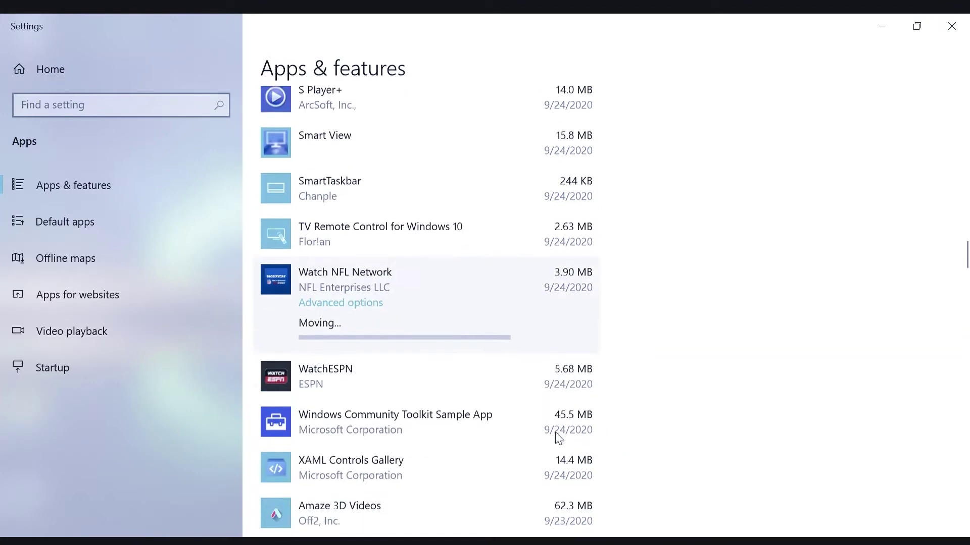
click(501, 379)
click(458, 390)
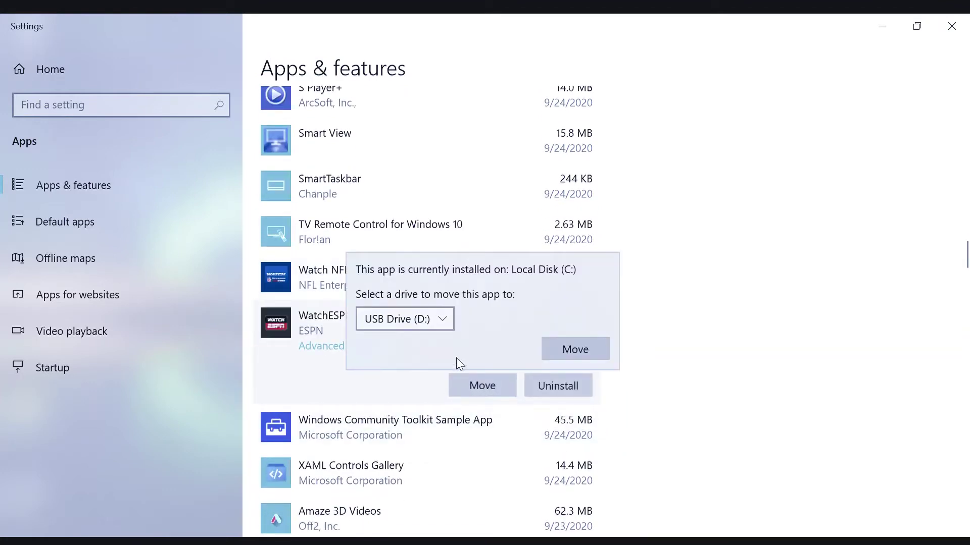
click(425, 318)
click(422, 367)
click(566, 347)
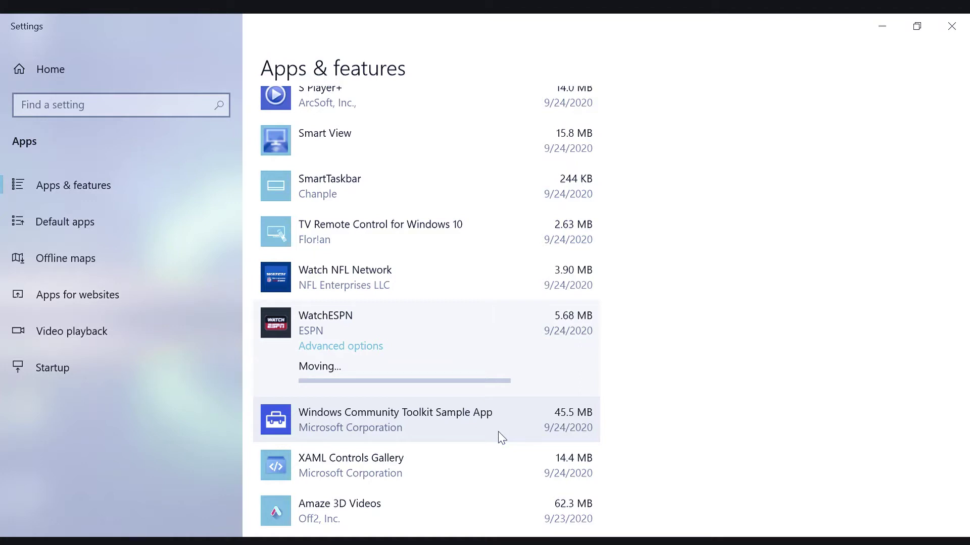
Step: Find the Hulu app among those installed on 9/11/2020 and move it to Local Disk (F:)
scroll(499, 438, down, 2)
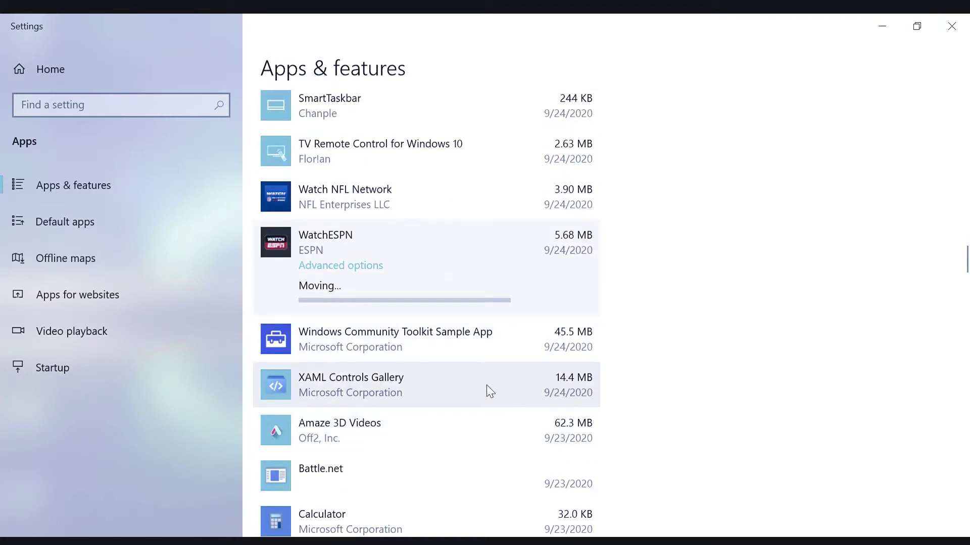
scroll(491, 412, down, 10)
scroll(490, 411, down, 8)
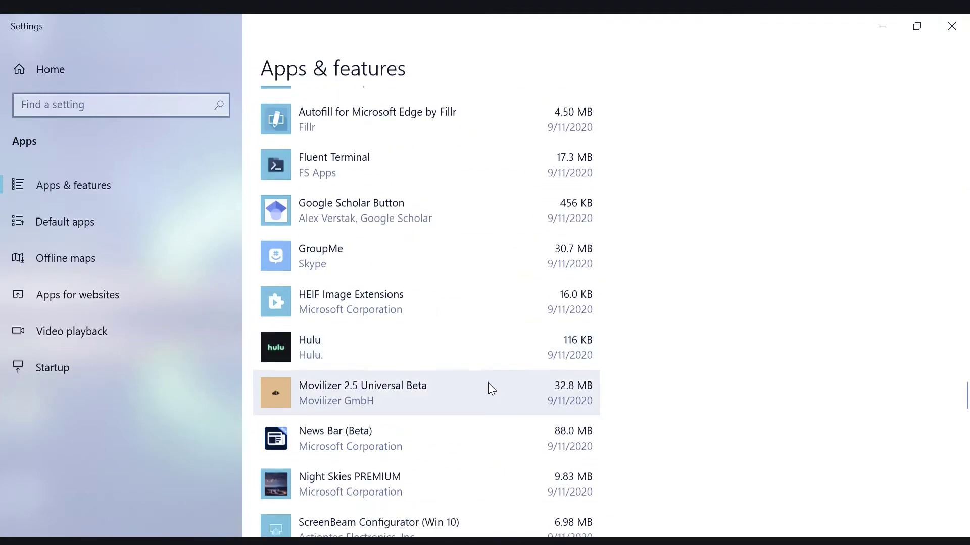
click(483, 347)
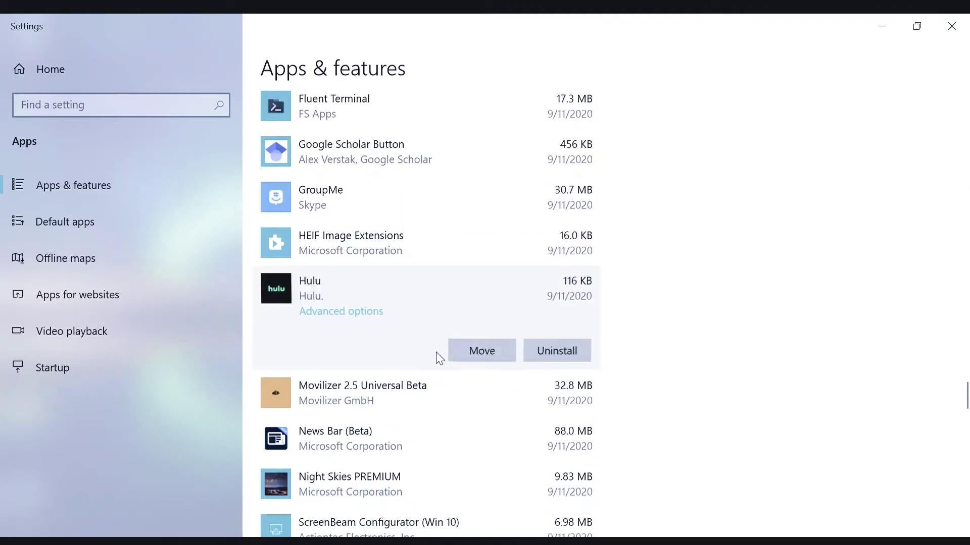
click(470, 350)
click(429, 287)
click(411, 332)
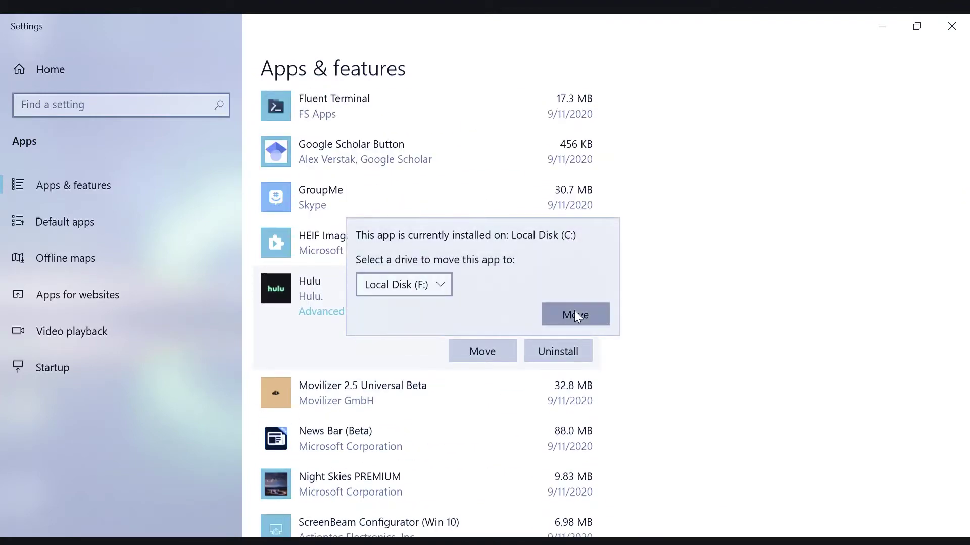
click(576, 314)
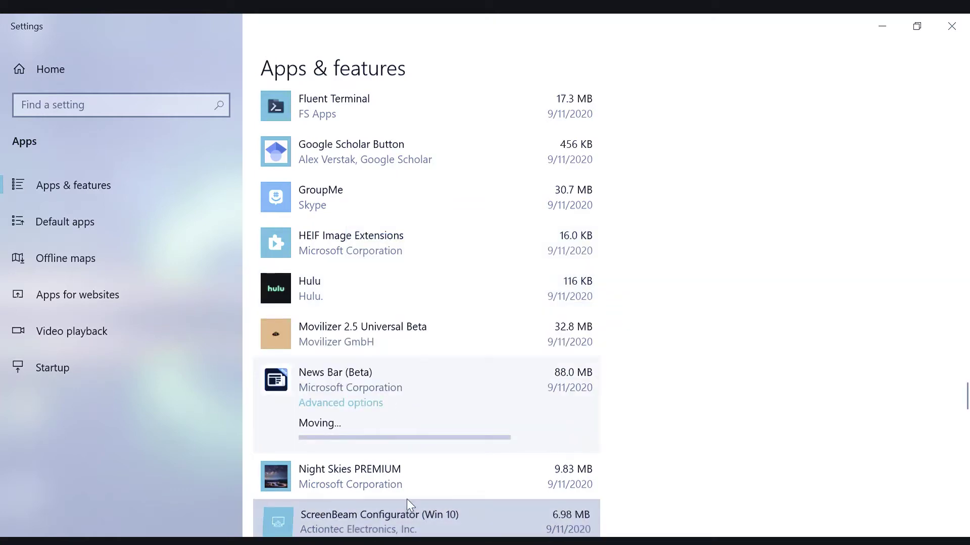
Step: Find the News Reader for ESPN app among those installed on 9/18/2020 and move it to Local Disk (F:)
click(407, 499)
scroll(408, 486, up, 8)
scroll(409, 493, up, 10)
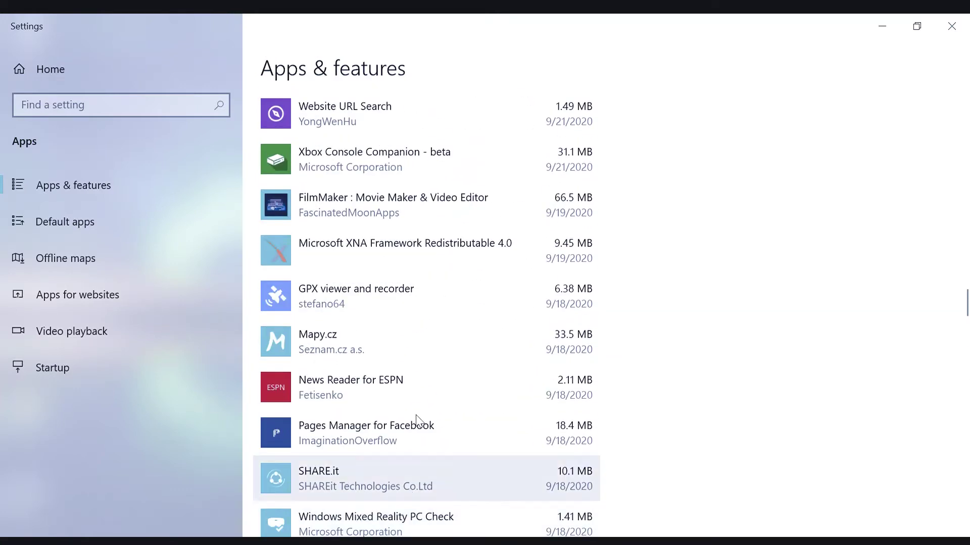
click(398, 387)
click(482, 450)
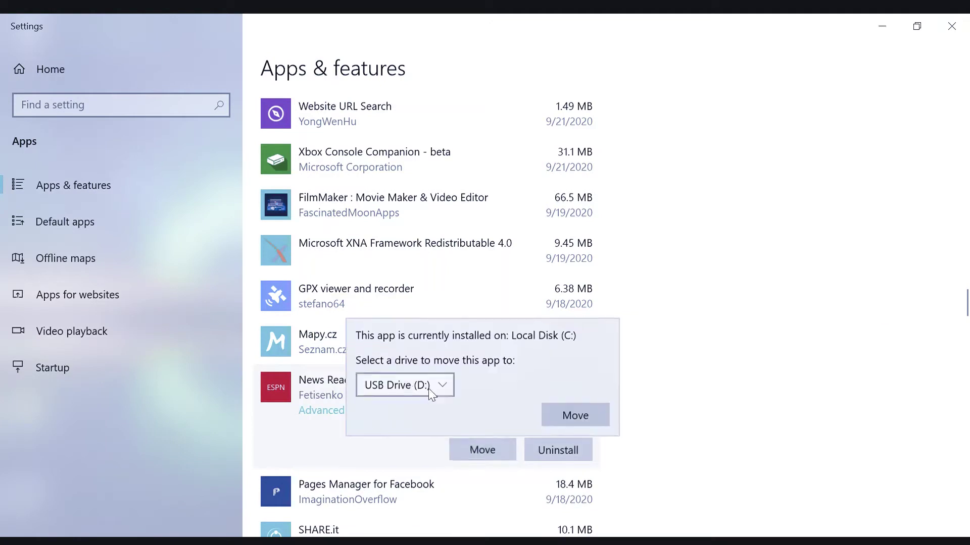
click(429, 385)
click(397, 432)
click(591, 414)
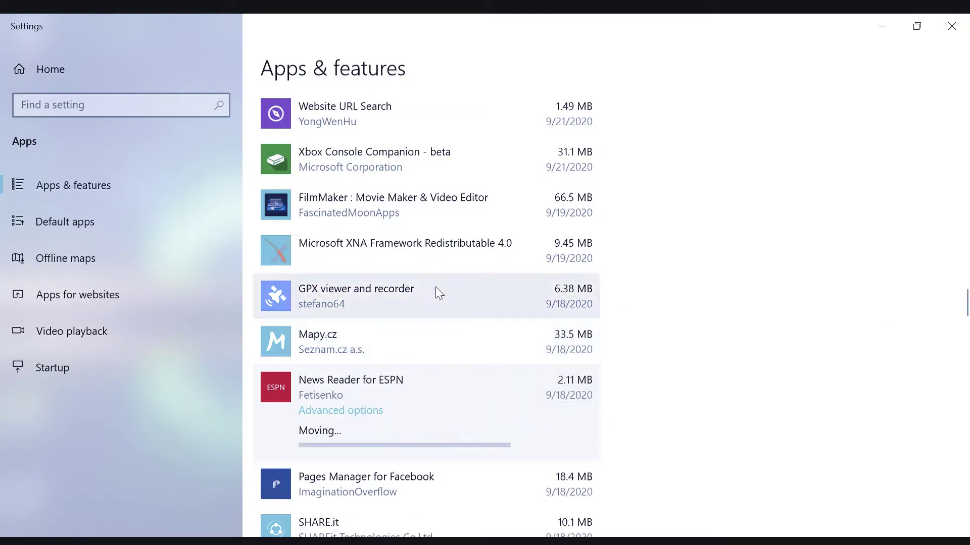
Step: Move the FilmMaker : Movie Maker & Video Editor app to Local Disk (F:)
click(437, 222)
click(483, 268)
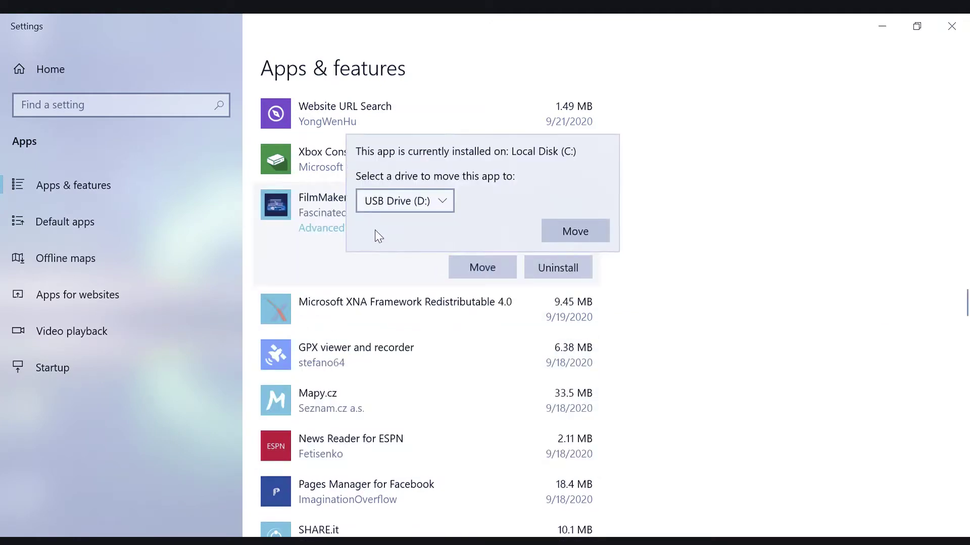
click(404, 201)
click(397, 249)
click(550, 231)
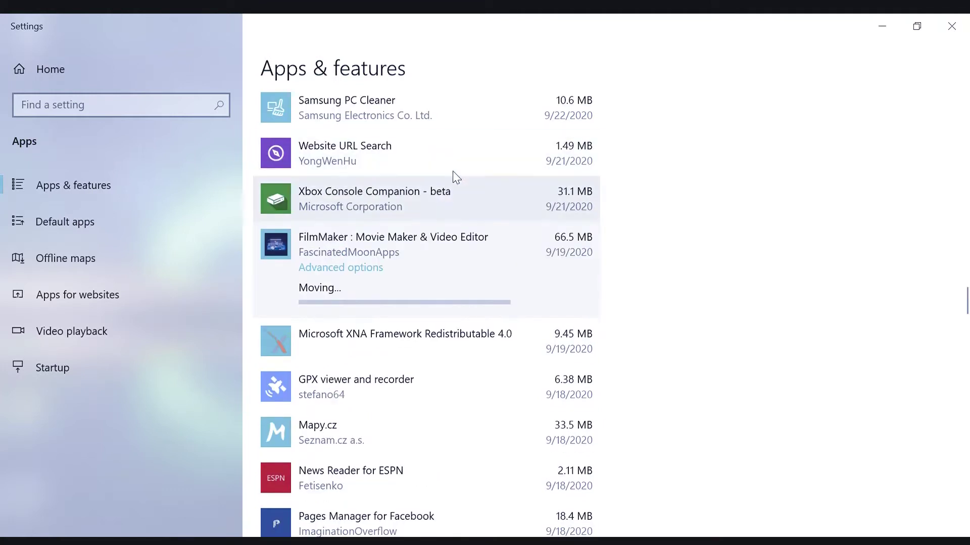
Step: Move the Xbox Console Companion - beta app to Local Disk (F:)
click(455, 172)
click(416, 245)
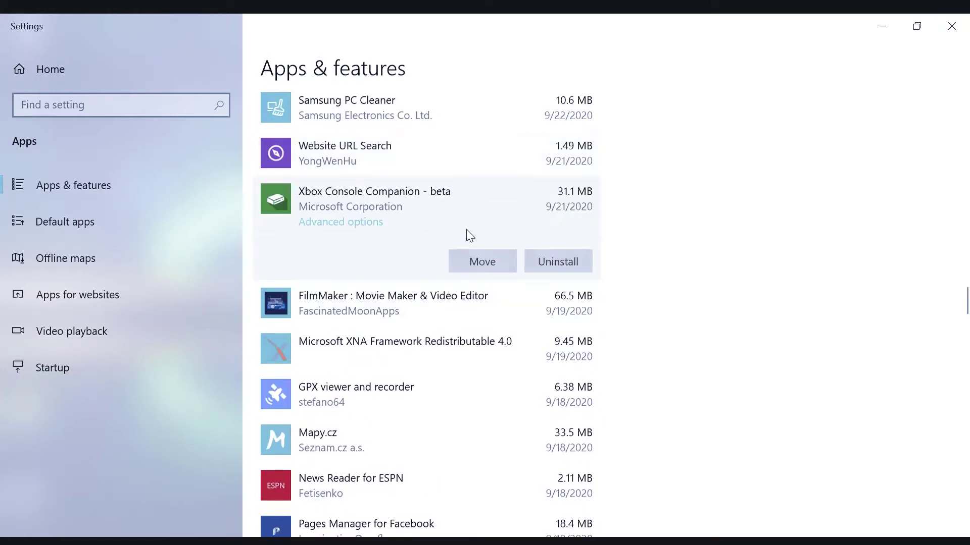
click(468, 256)
click(404, 197)
click(399, 244)
click(551, 221)
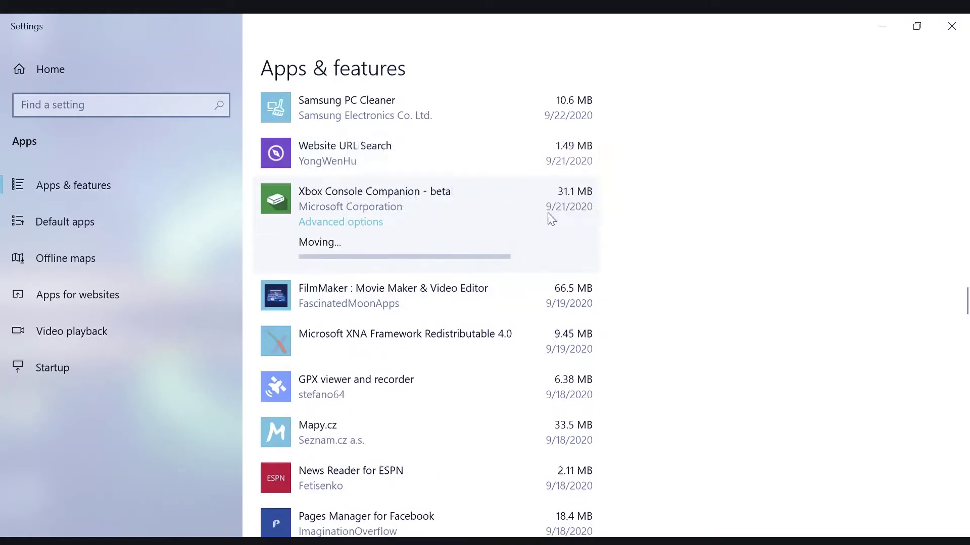
Step: Move the Website URL Search app to Local Disk (F:)
click(465, 147)
click(459, 211)
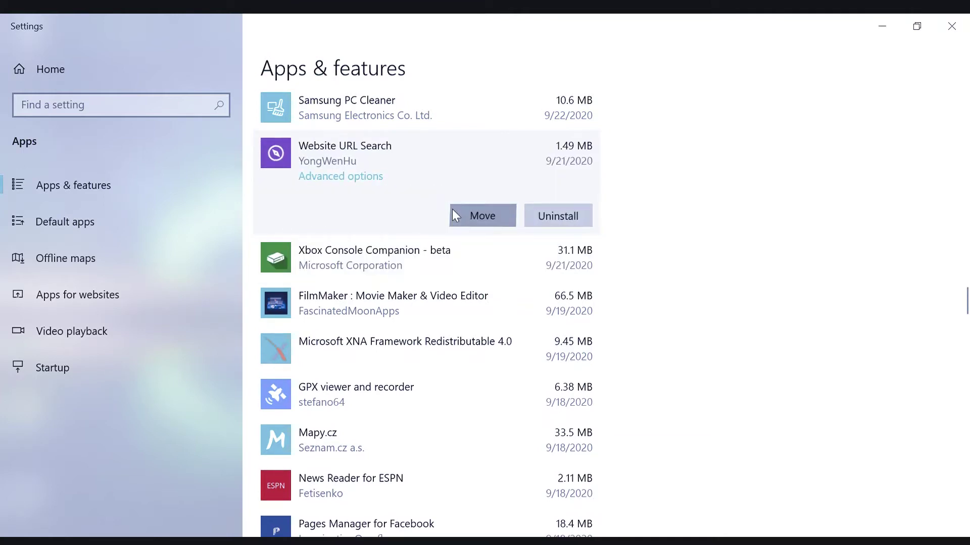
click(401, 148)
click(405, 199)
click(546, 179)
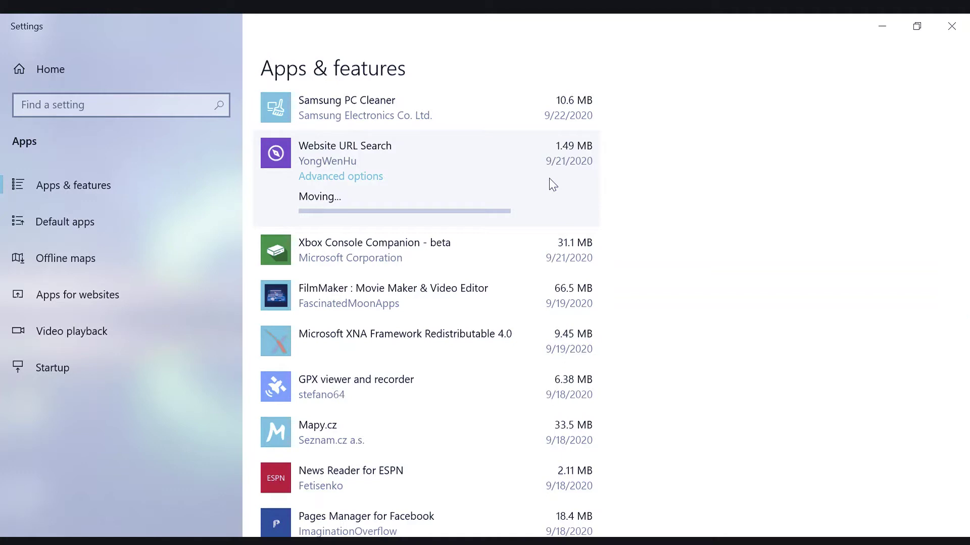
Step: Find the Samsung PC Cleaner app among those installed on 9/22/2020 and move it to Local Disk (F:)
scroll(551, 185, up, 2)
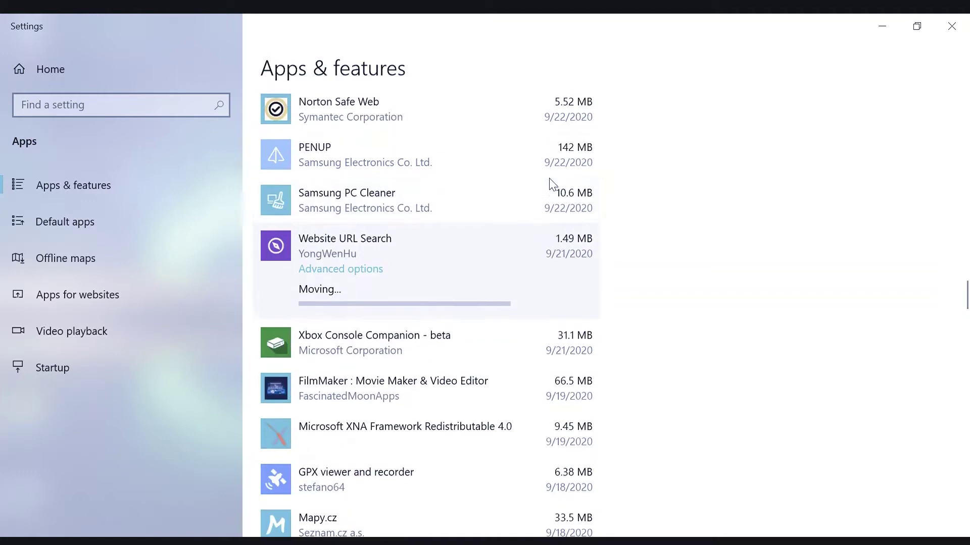
click(520, 191)
click(468, 267)
click(379, 197)
click(381, 244)
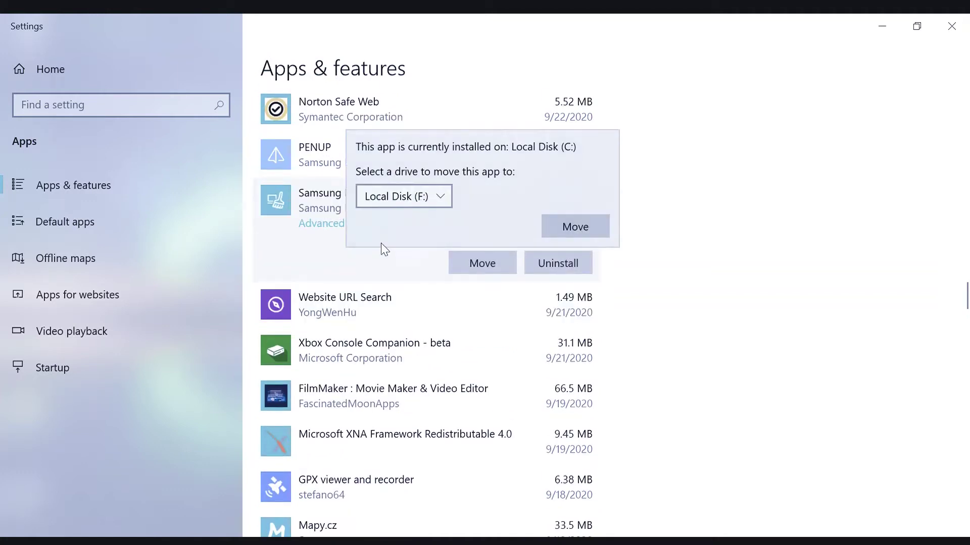
click(575, 224)
Step: Find the Norton Safe Web app among those installed on 9/22/2020 and move it to Local Disk (F:)
scroll(588, 224, up, 5)
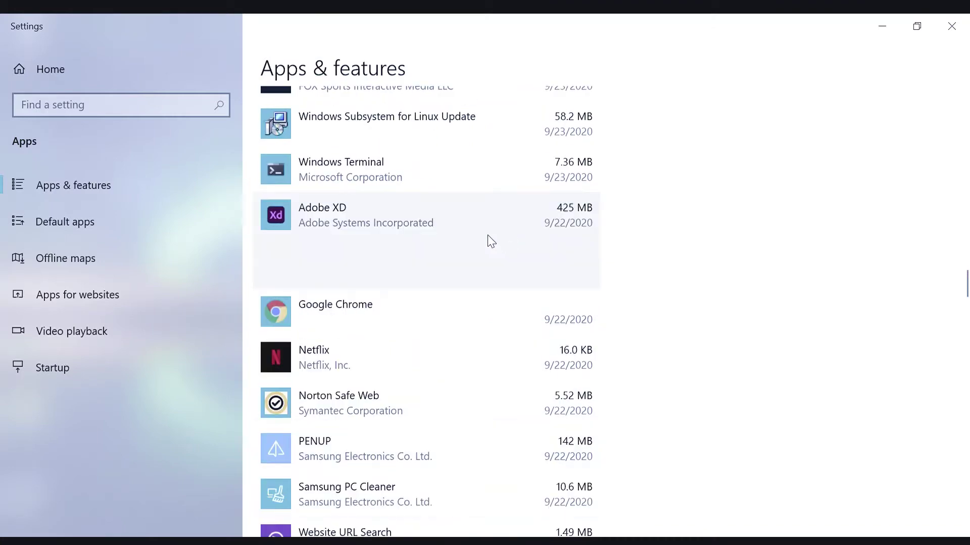
click(434, 150)
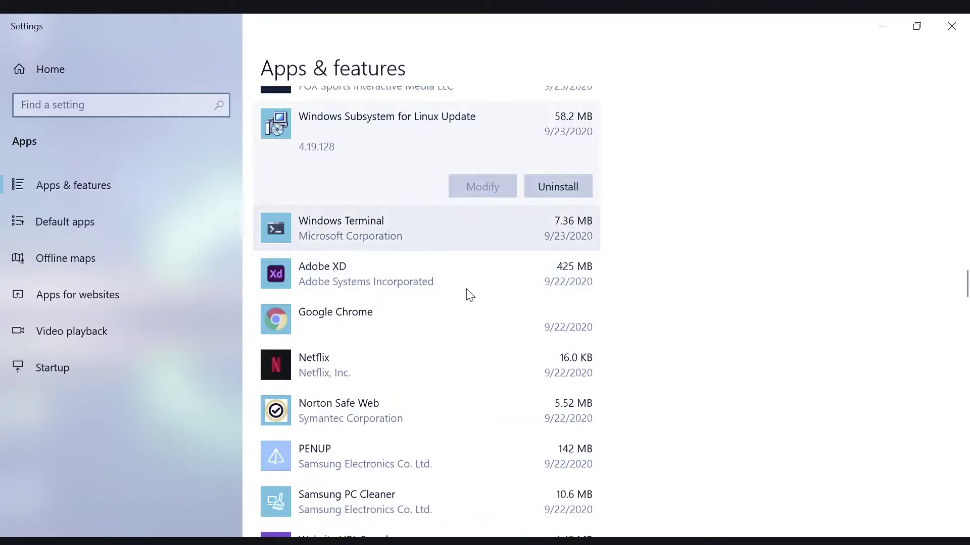
click(450, 349)
click(469, 402)
click(457, 414)
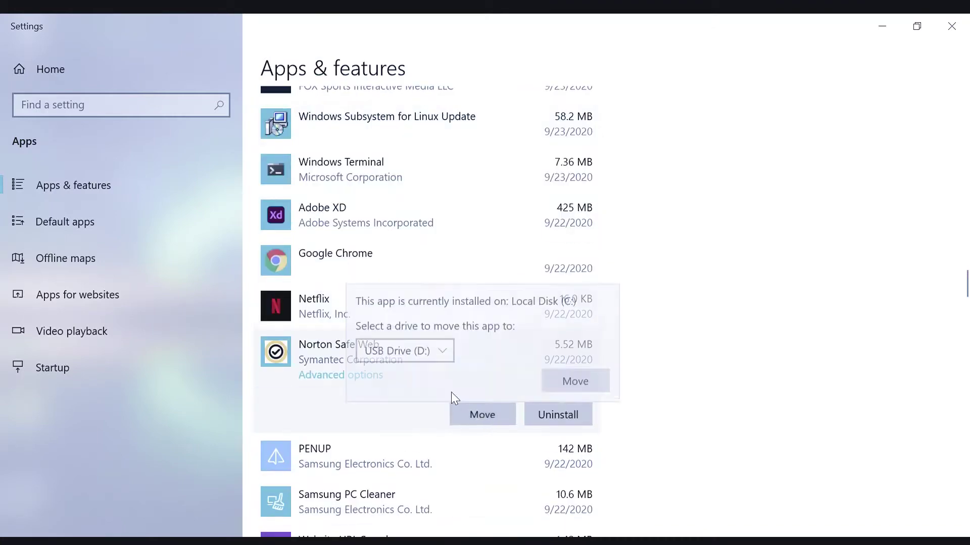
click(404, 348)
click(404, 396)
click(575, 379)
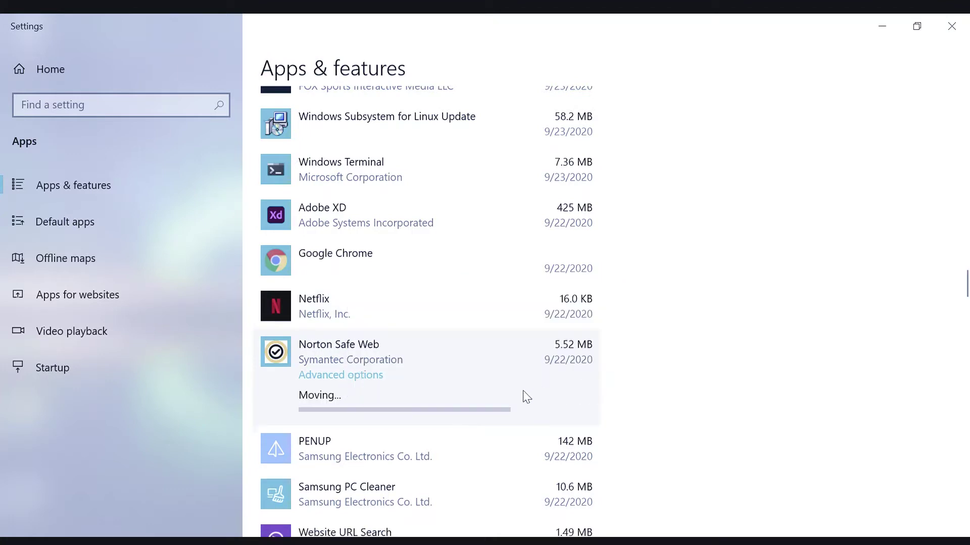
click(500, 374)
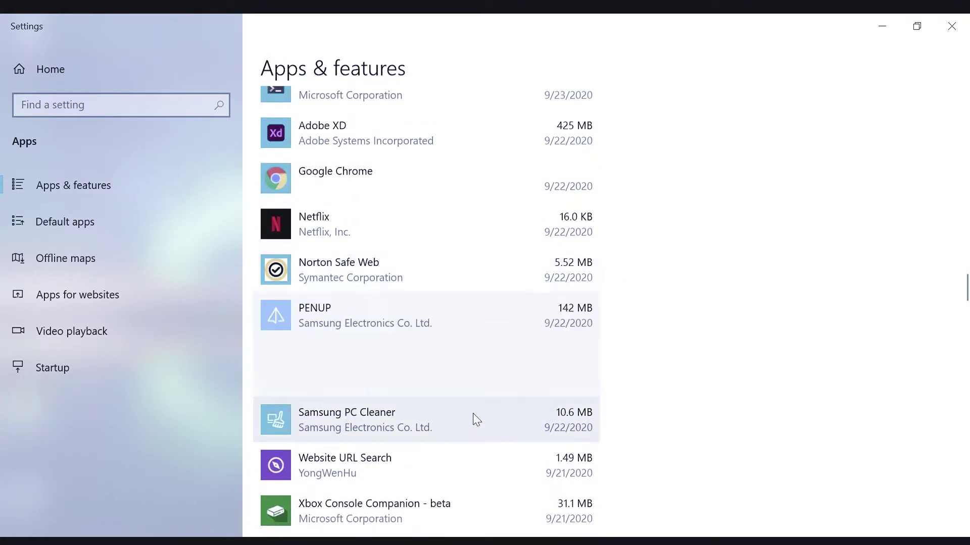
click(479, 375)
click(404, 312)
click(417, 361)
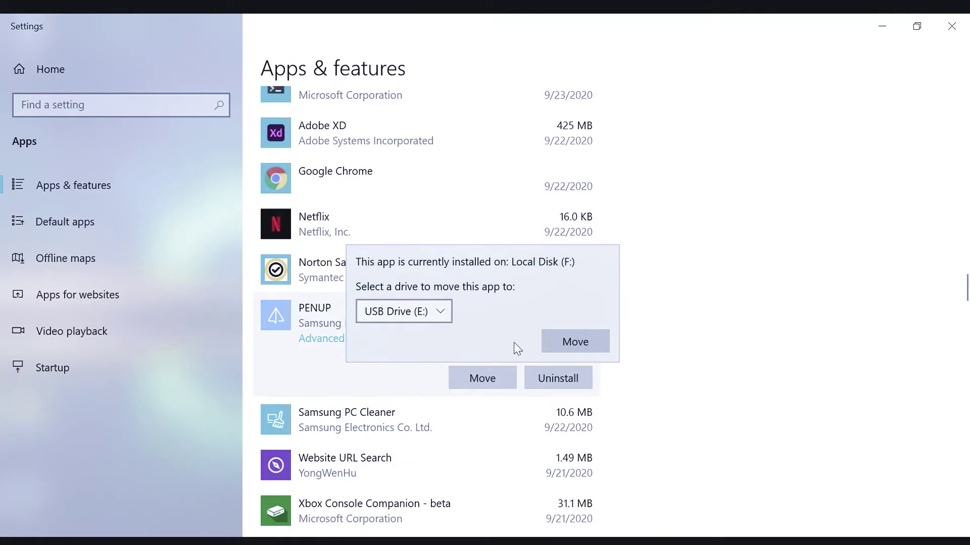
click(712, 273)
Step: Find the SHARE.it app among those installed on 9/18/2020 and move it to Local Disk (F:)
scroll(487, 449, down, 6)
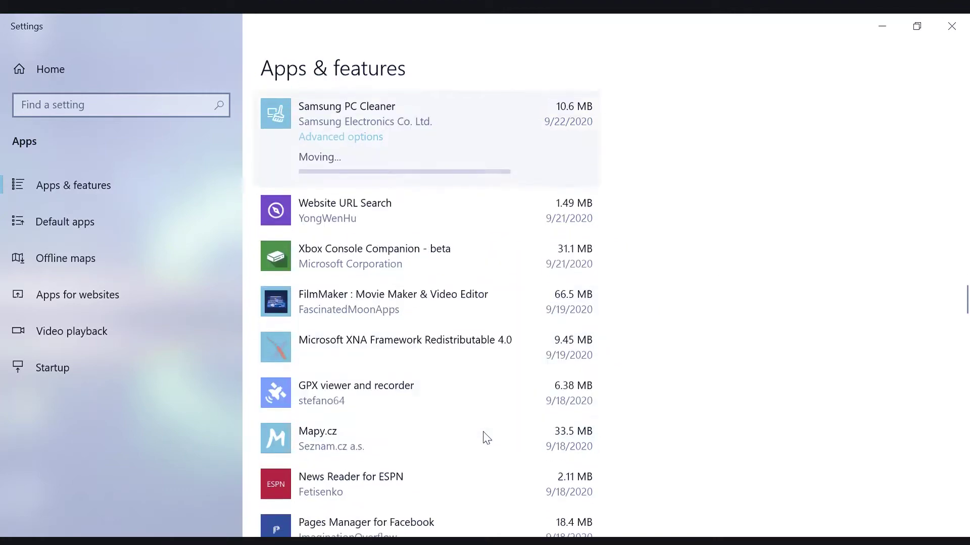
click(441, 442)
click(474, 447)
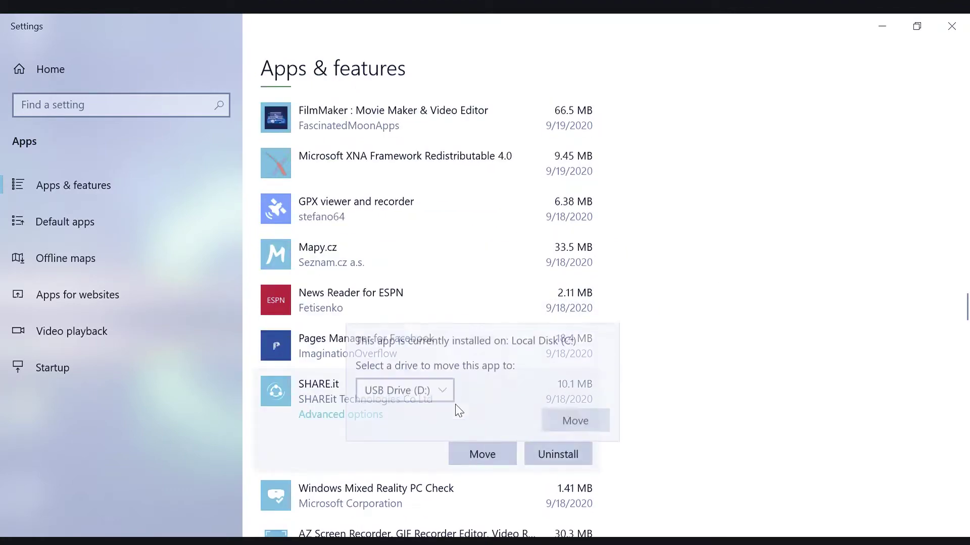
click(439, 394)
click(430, 436)
click(567, 413)
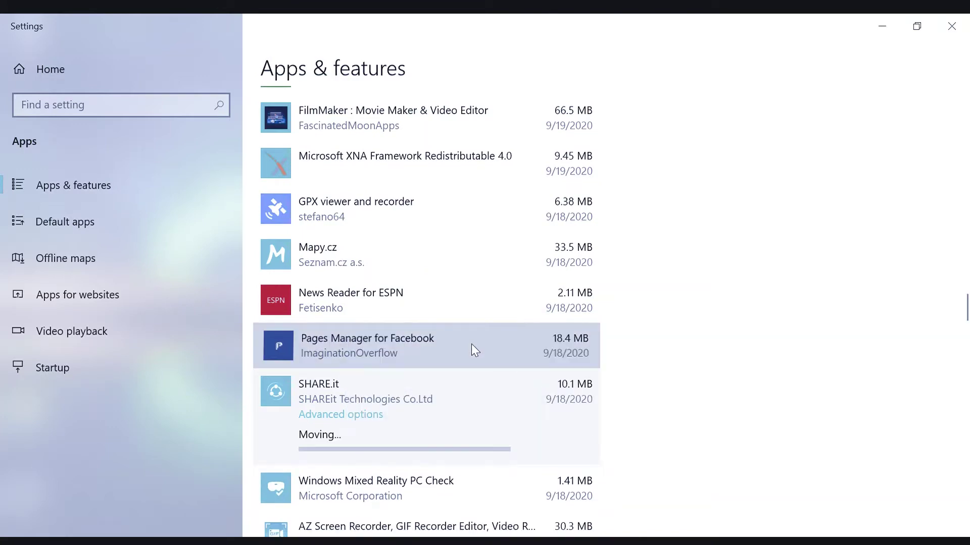
Step: Move the Pages Manager for Facebook app to Local Disk (F:)
click(471, 344)
click(464, 407)
click(433, 340)
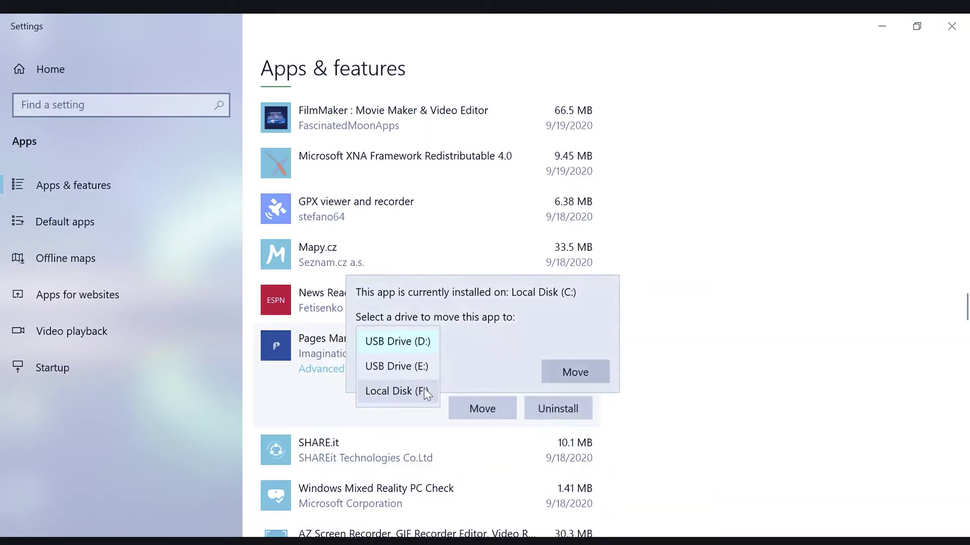
click(424, 391)
click(586, 376)
Step: Find the Adobe Content Viewer app among those installed on 9/13/2020 and check which drive it is installed on
scroll(494, 404, down, 4)
scroll(500, 373, down, 4)
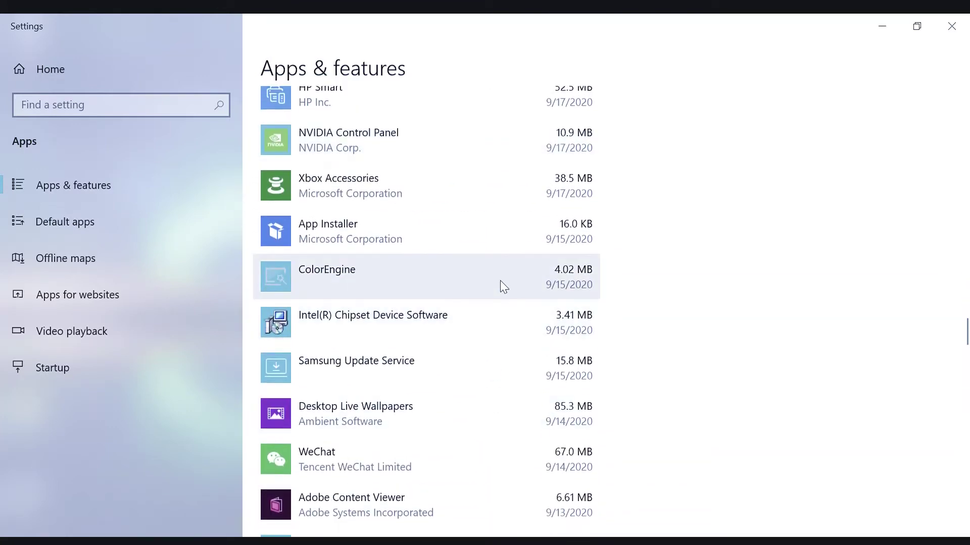
click(496, 235)
scroll(450, 351, down, 5)
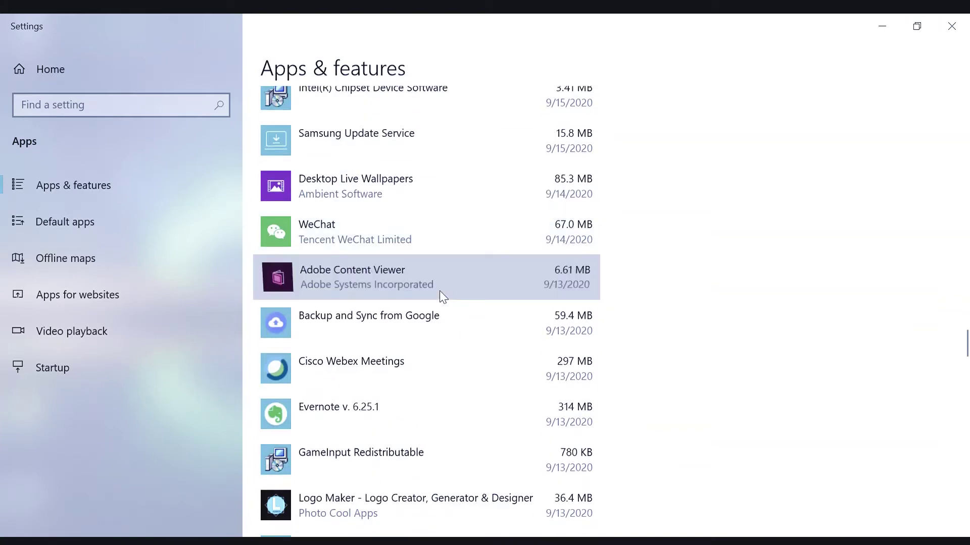
click(439, 290)
click(459, 279)
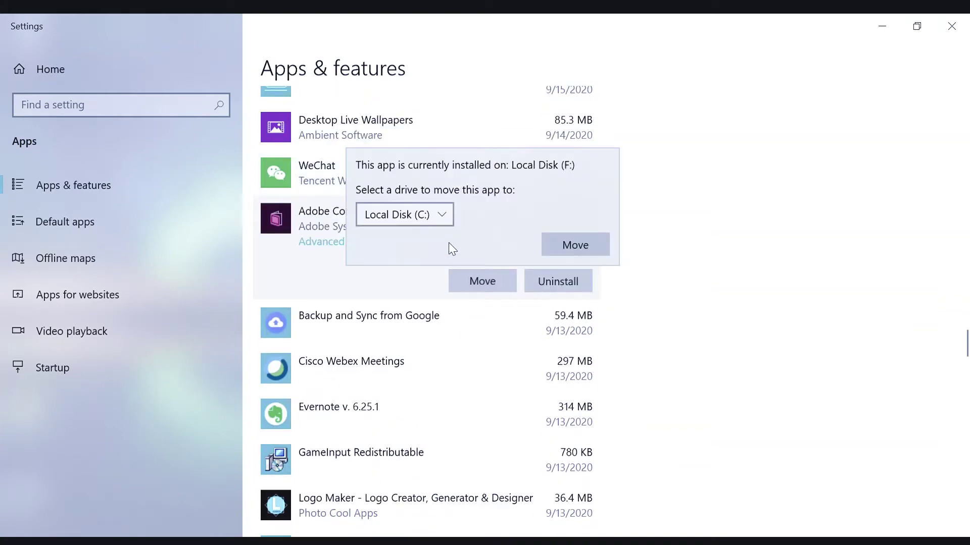
click(693, 245)
Step: Find the Sling app among those installed on 9/10/2020 and expand its entry
scroll(458, 452, down, 5)
scroll(457, 451, down, 10)
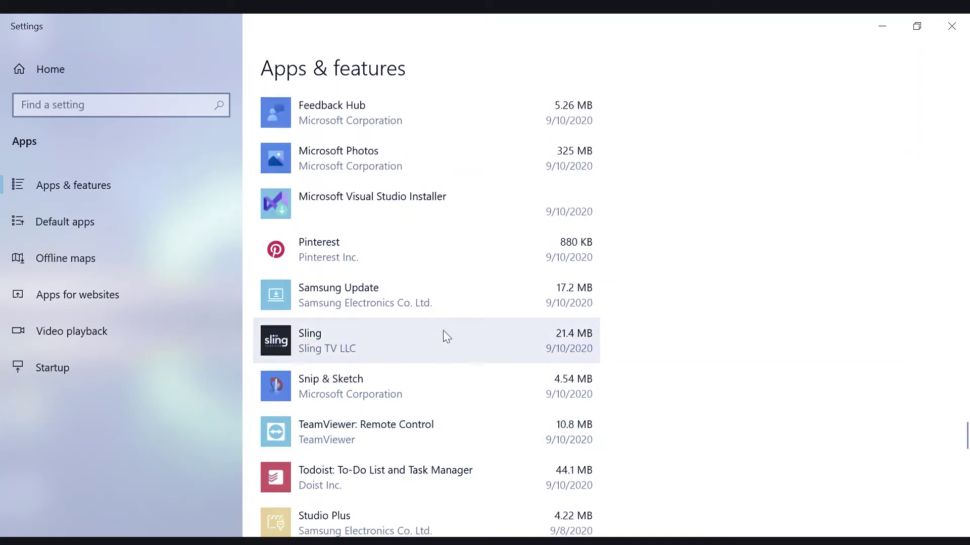
click(432, 354)
click(451, 336)
click(397, 277)
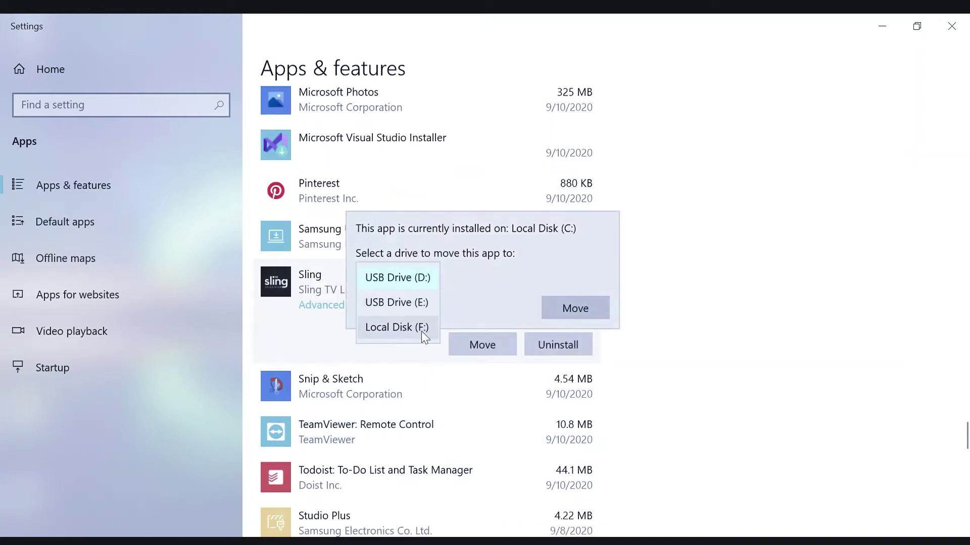
click(402, 327)
click(729, 351)
Step: Move the Sling app to Local Disk (F:)
click(481, 345)
click(404, 277)
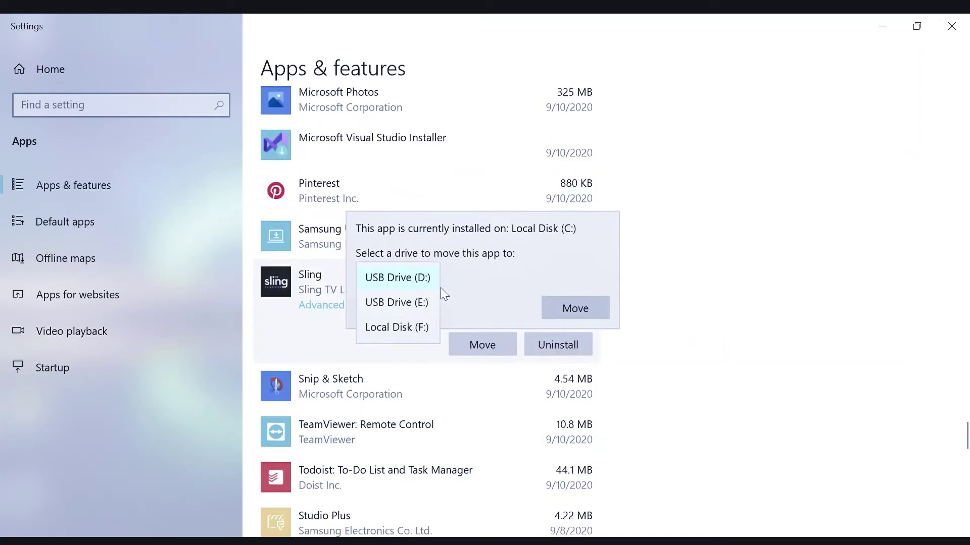
click(397, 326)
click(600, 305)
Step: Move the Todoist: To-Do List and Task Manager app to Local Disk (F:)
click(435, 457)
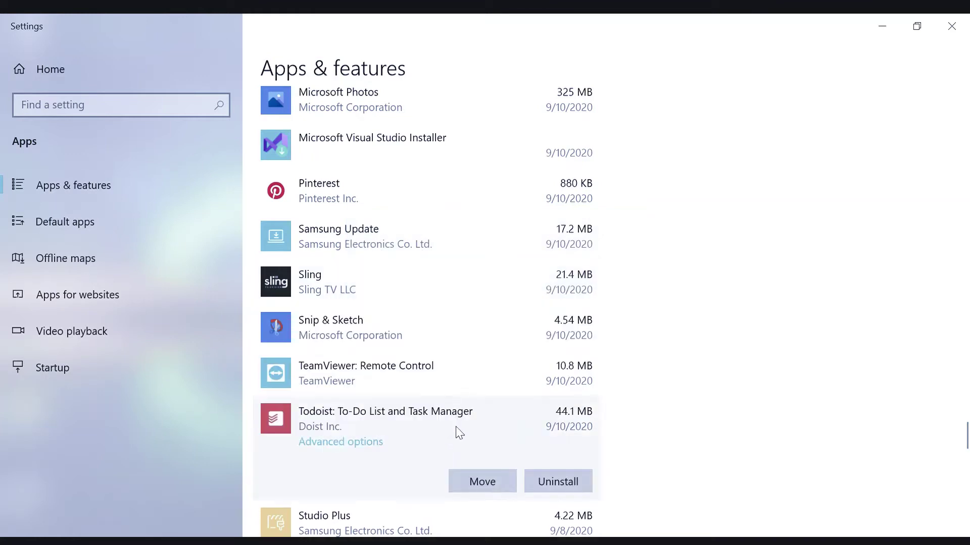
click(482, 483)
click(425, 426)
click(422, 463)
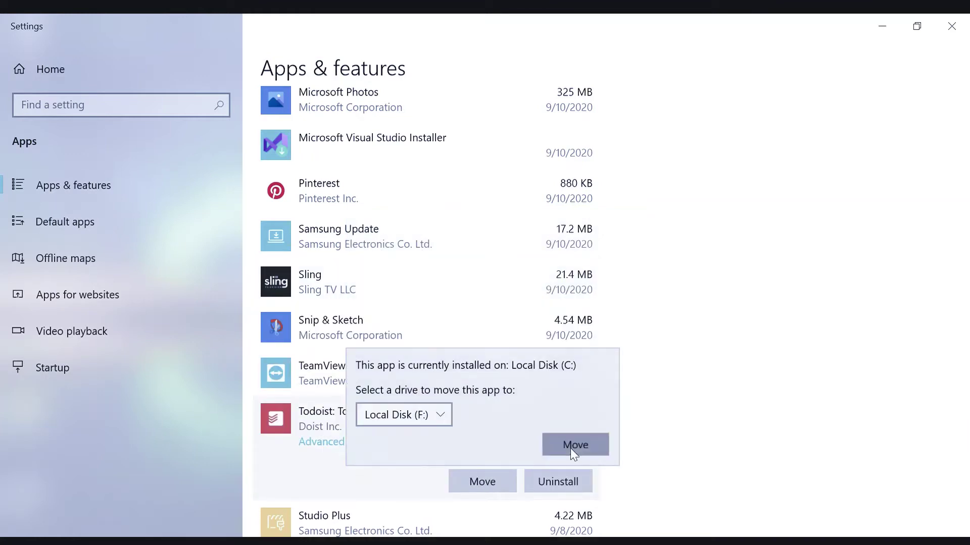
click(575, 445)
Step: Check whether the Studio Plus and Alarms & Clock apps can be moved to another drive
scroll(449, 468, down, 2)
click(450, 443)
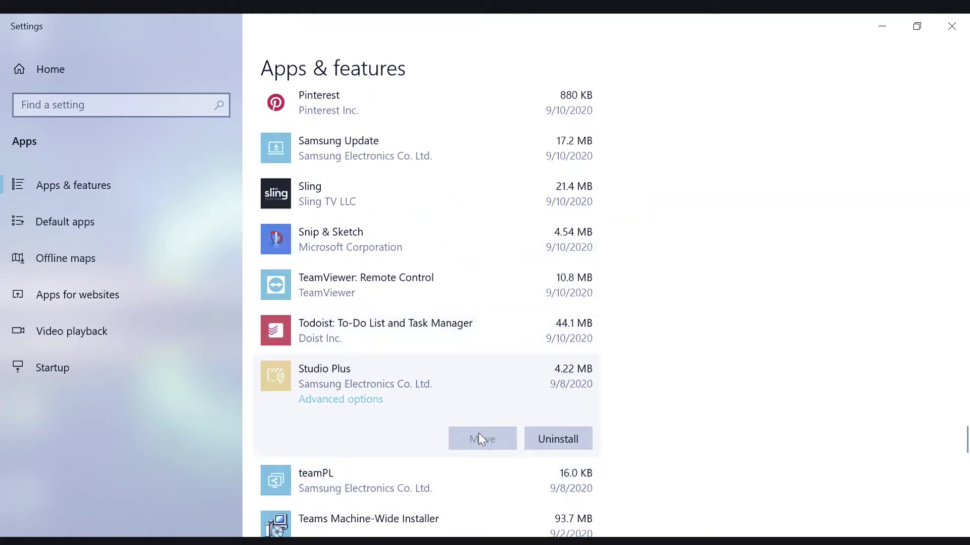
click(472, 517)
click(455, 507)
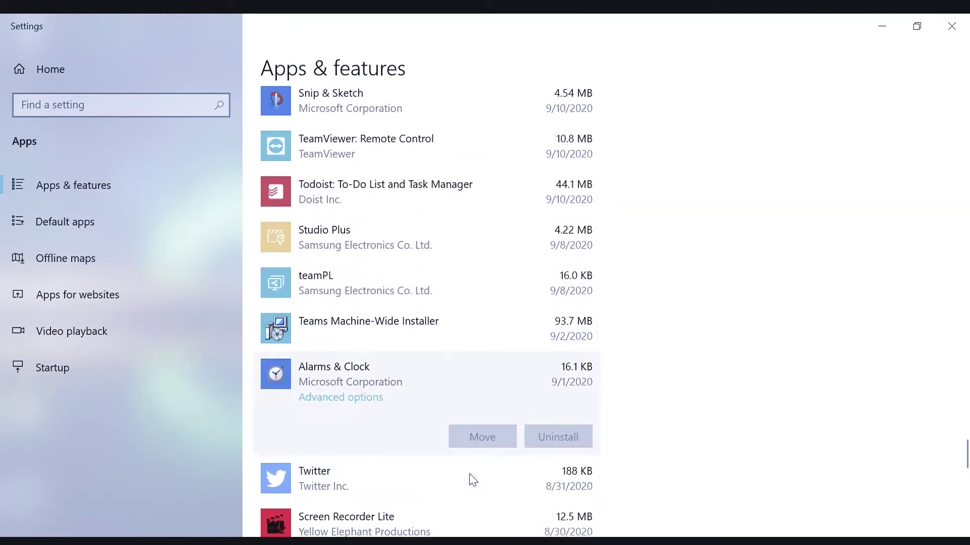
scroll(469, 478, down, 1)
Step: Sort the list of installed apps by size
scroll(471, 453, up, 8)
scroll(467, 421, up, 15)
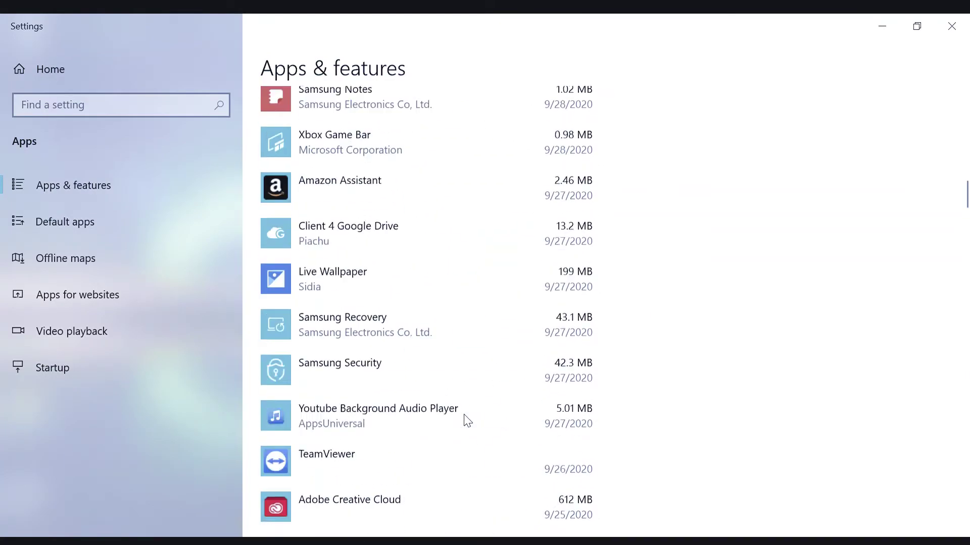
click(352, 392)
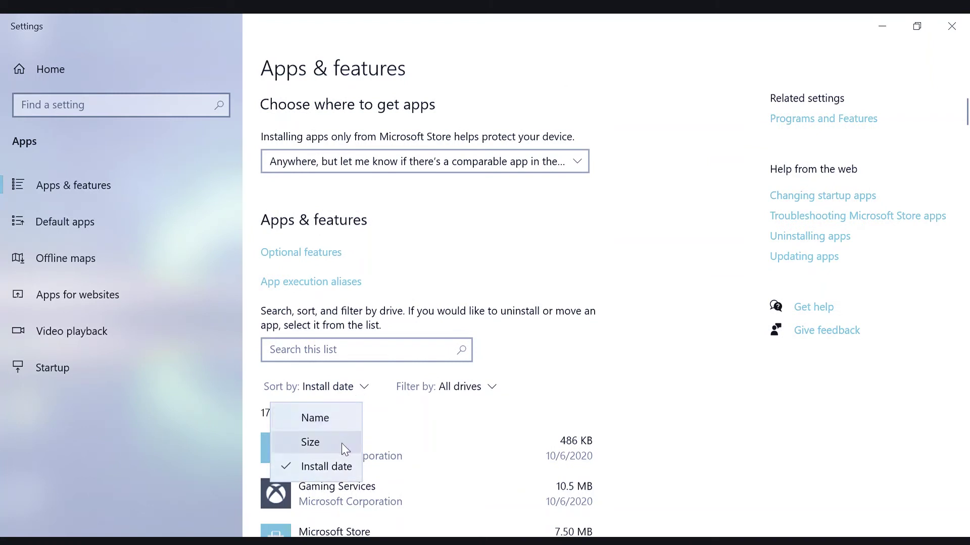
click(342, 444)
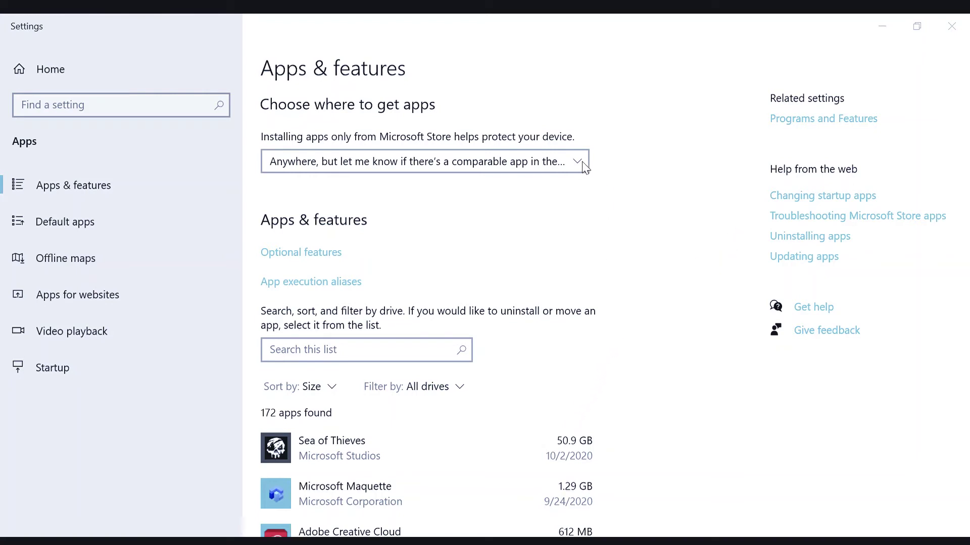
Step: Look through the size-sorted list of installed apps for ones that take up much space
click(666, 318)
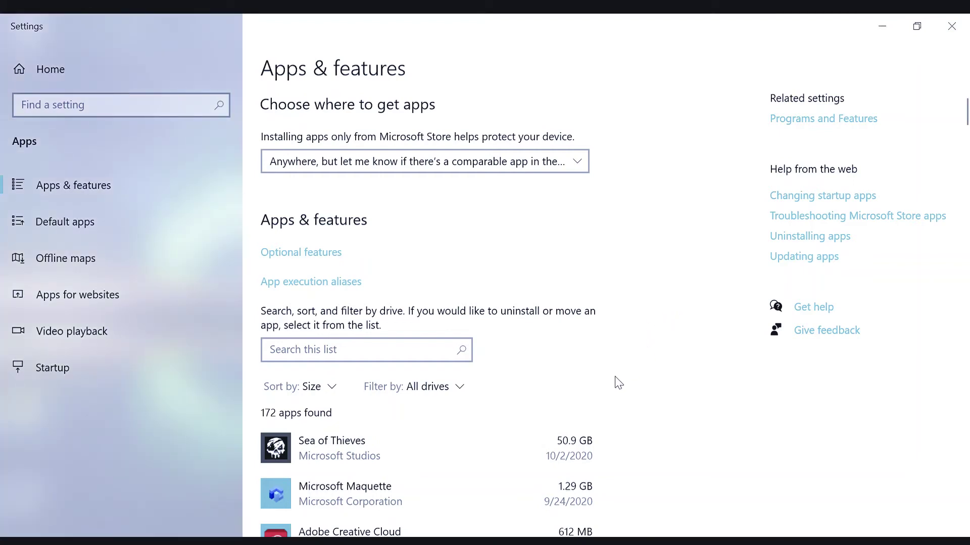
scroll(617, 384, down, 3)
scroll(515, 399, down, 2)
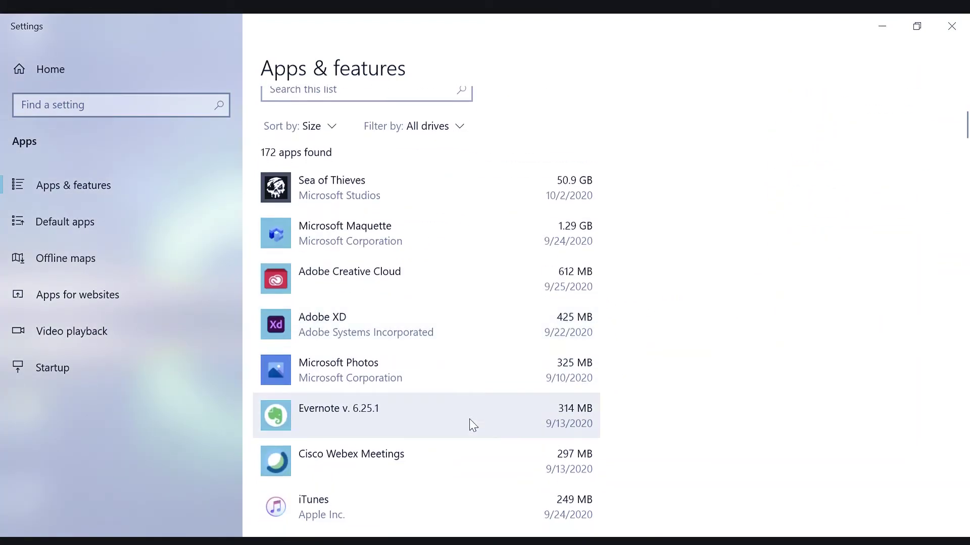
scroll(478, 405, down, 10)
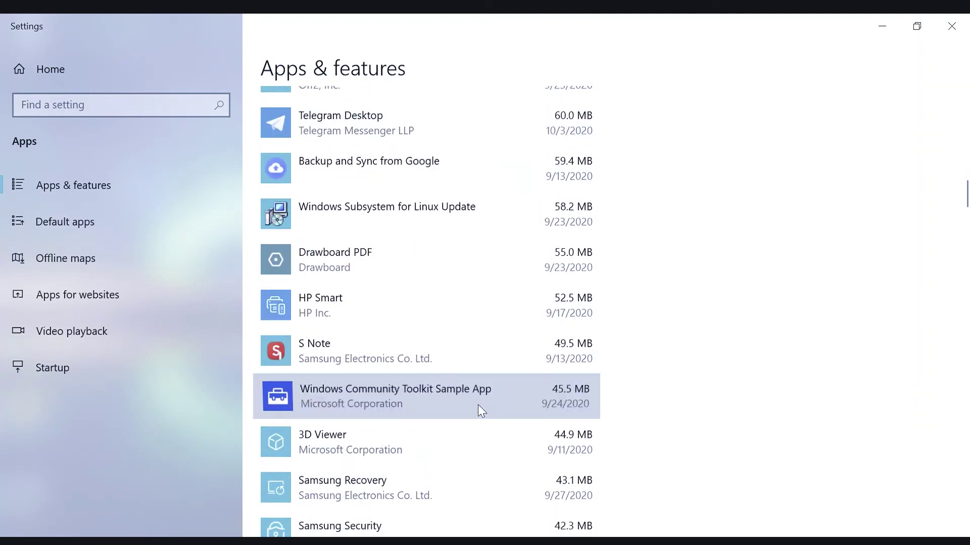
click(478, 405)
scroll(465, 444, up, 15)
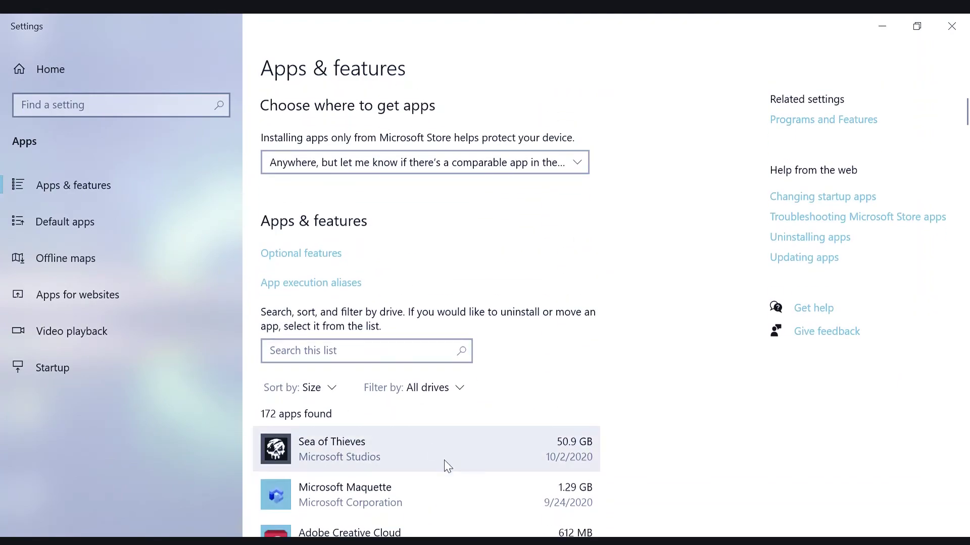
Step: Check the available options for the large apps Adobe XD and Cisco Webex Meetings
scroll(448, 466, down, 3)
click(498, 336)
click(471, 437)
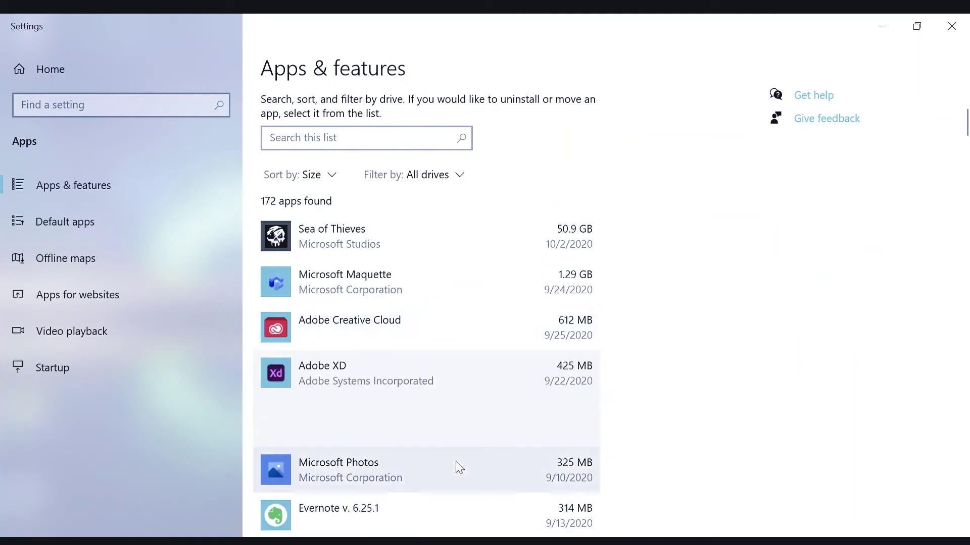
scroll(459, 467, down, 2)
click(474, 405)
scroll(457, 434, down, 1)
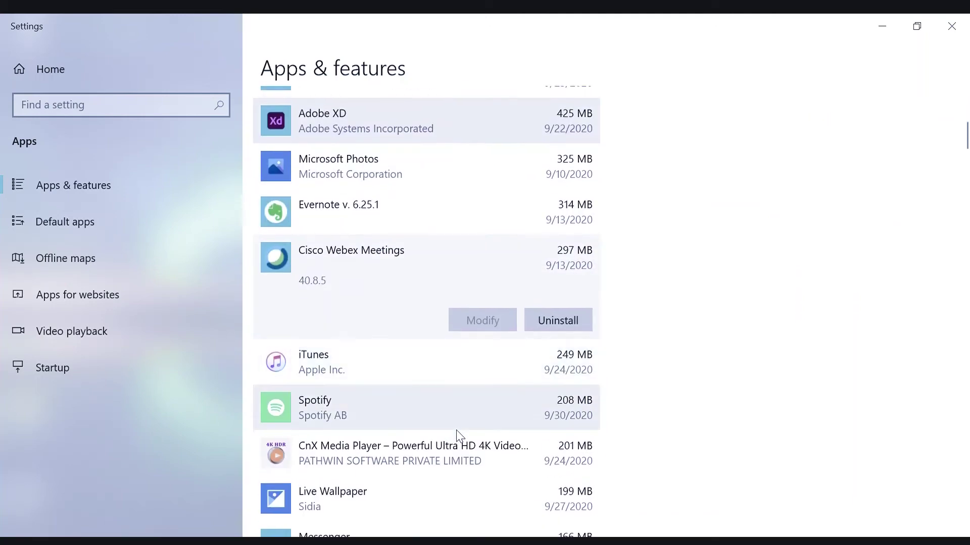
Step: Move the Video Editor Studio app from Local Disk (C:) to Local Disk (F:)
click(458, 383)
scroll(427, 328, down, 7)
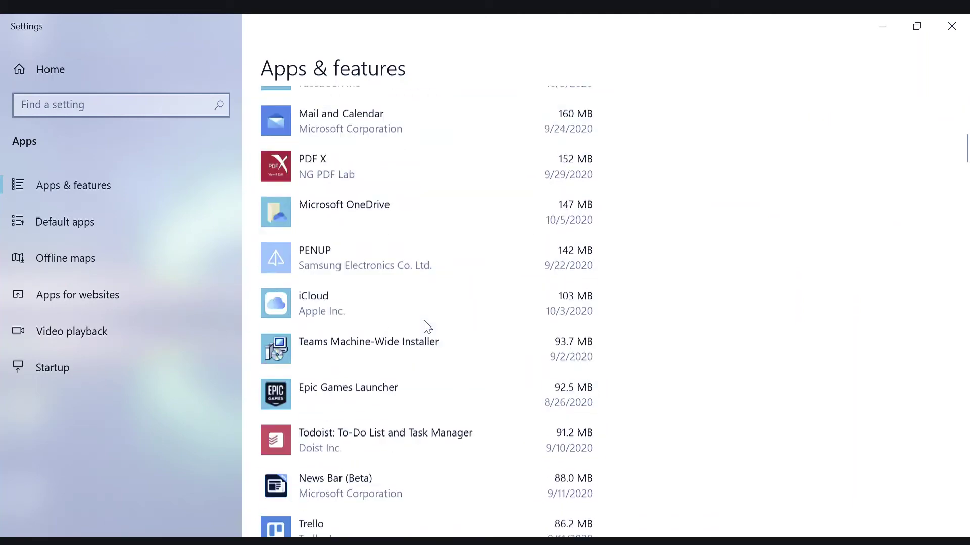
scroll(427, 328, down, 20)
click(424, 326)
scroll(398, 385, down, 1)
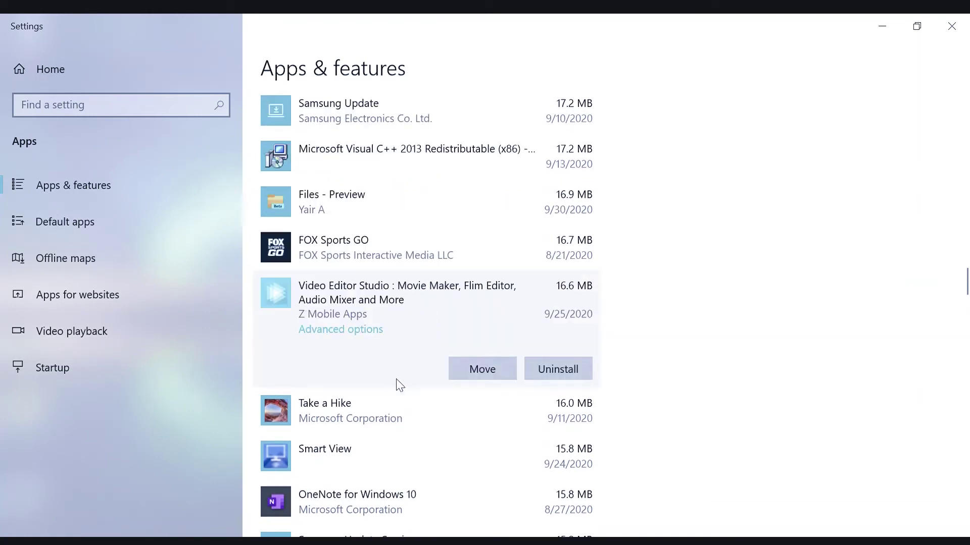
click(458, 374)
click(399, 302)
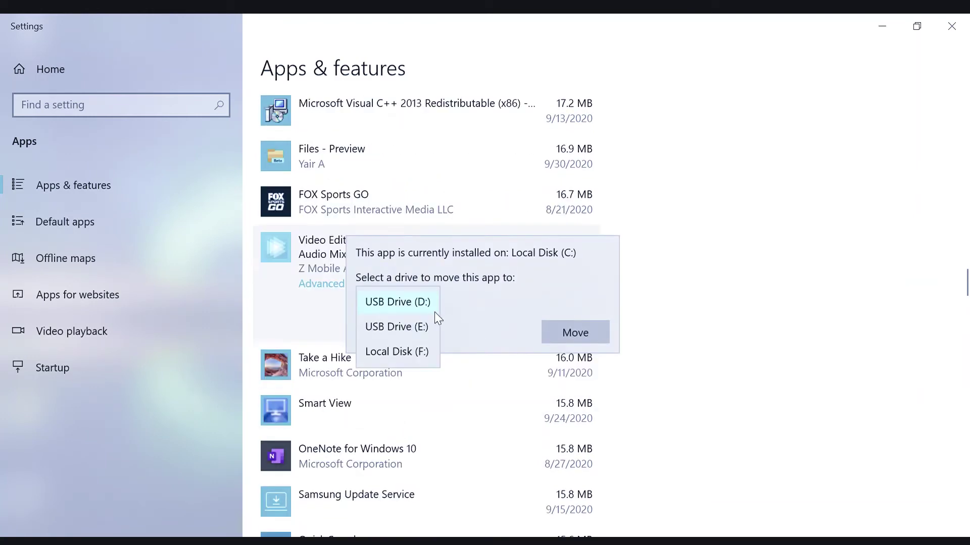
click(414, 351)
click(588, 331)
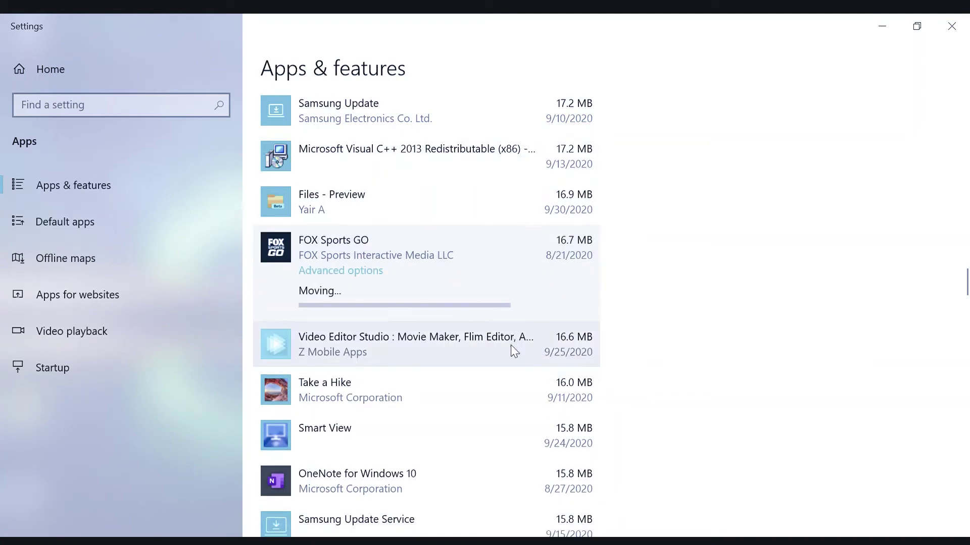
Step: Check the options of Smart View, and move the Dashlane - Password Manager app to Local Disk (F:)
click(469, 431)
scroll(479, 435, down, 3)
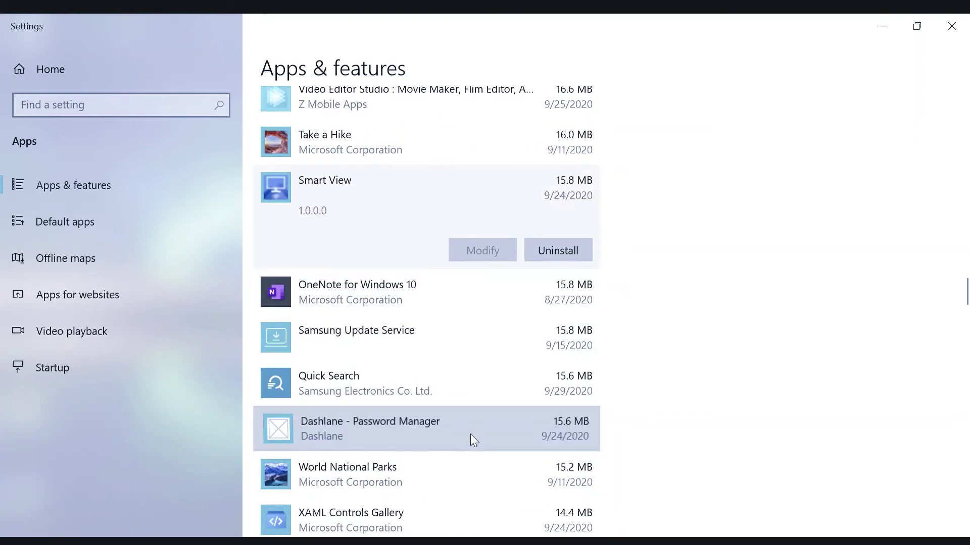
click(471, 435)
click(484, 423)
click(429, 372)
click(414, 413)
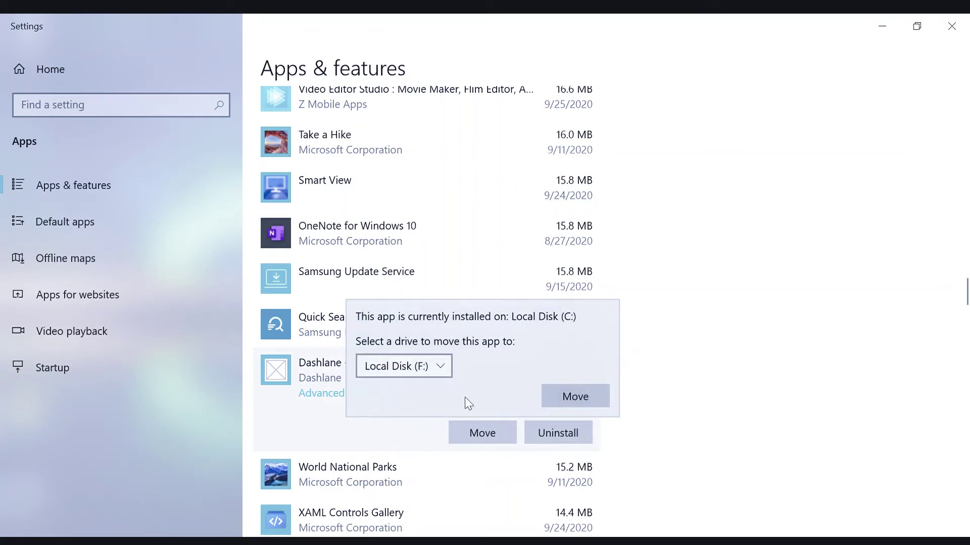
click(575, 396)
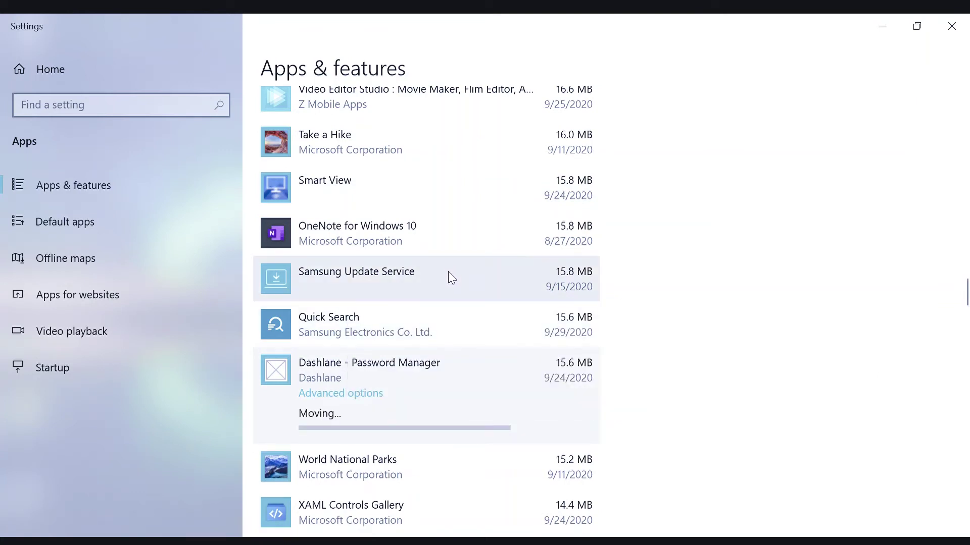
Step: Check whether Samsung Update Service, OneNote for Windows 10 and Smart View can be moved to another drive
click(448, 273)
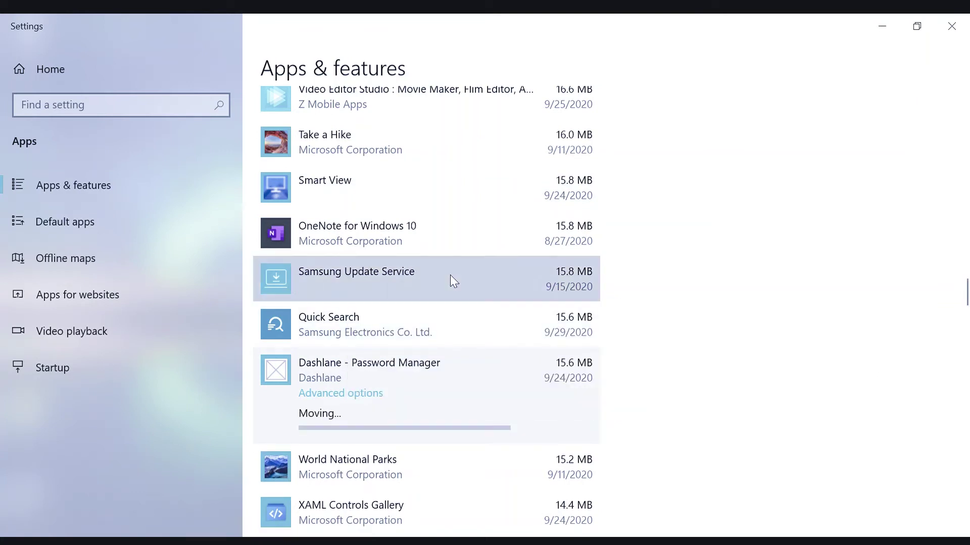
click(477, 242)
click(478, 192)
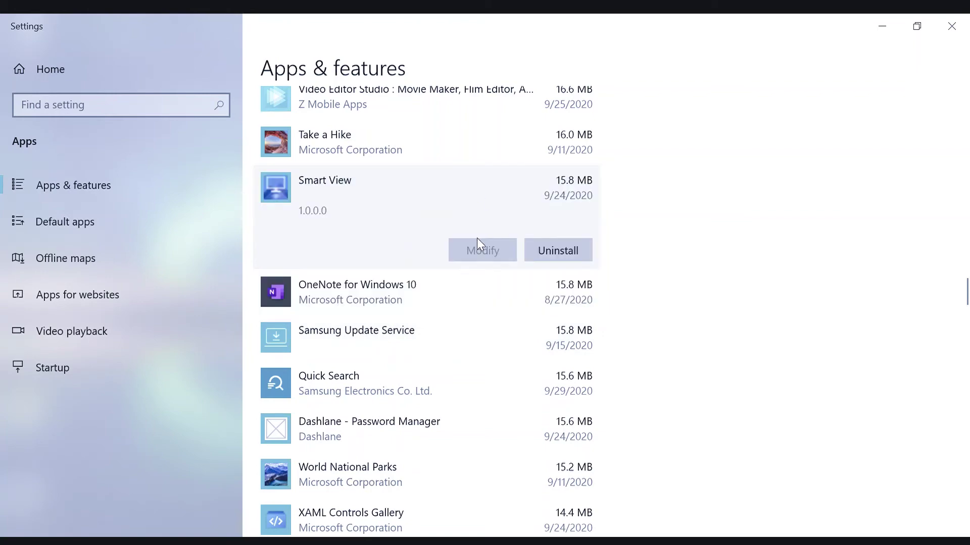
Step: Move the Take a Hike app from Local Disk (C:) to Local Disk (F:)
click(474, 151)
click(480, 204)
click(444, 137)
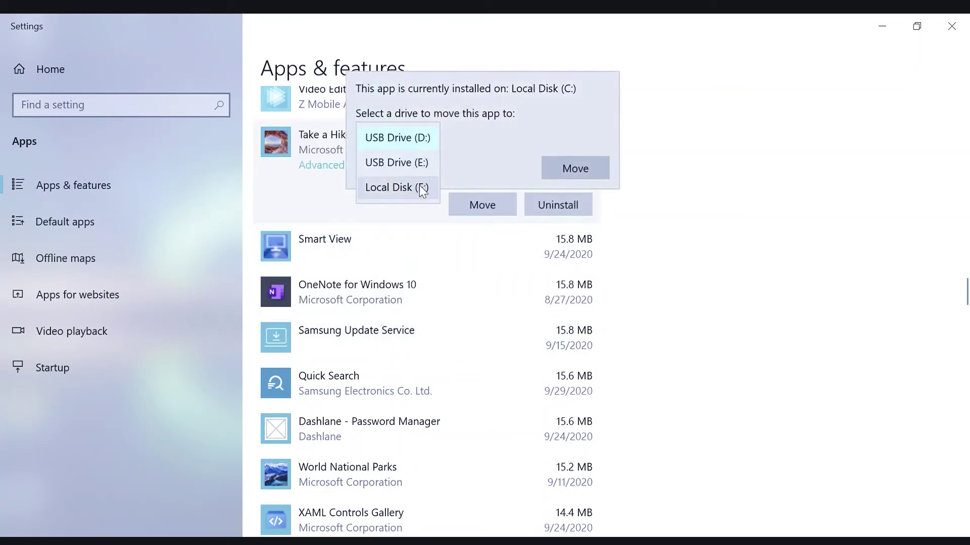
click(419, 187)
click(562, 168)
Step: Move the Microsoft To Do app from Local Disk (C:) to Local Disk (F:)
scroll(563, 173, up, 10)
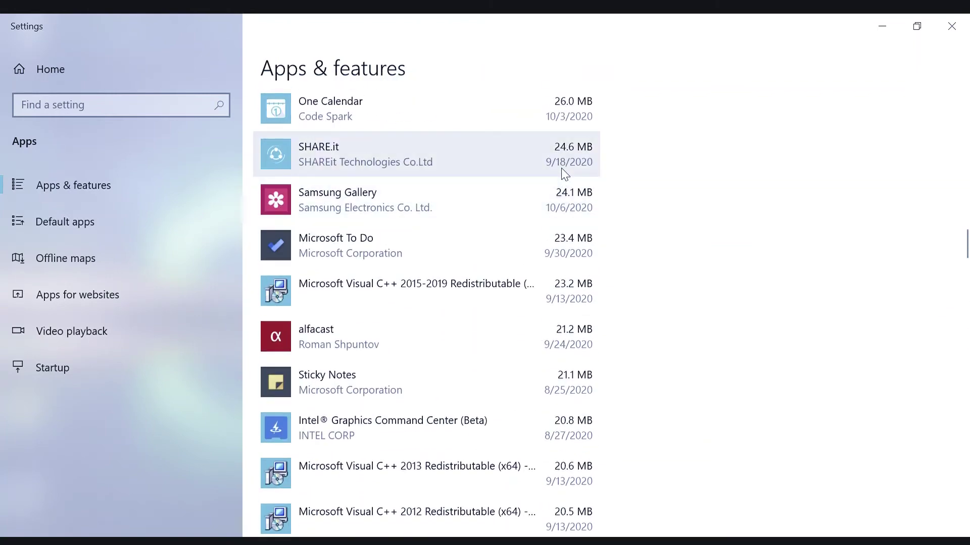
click(519, 247)
click(480, 307)
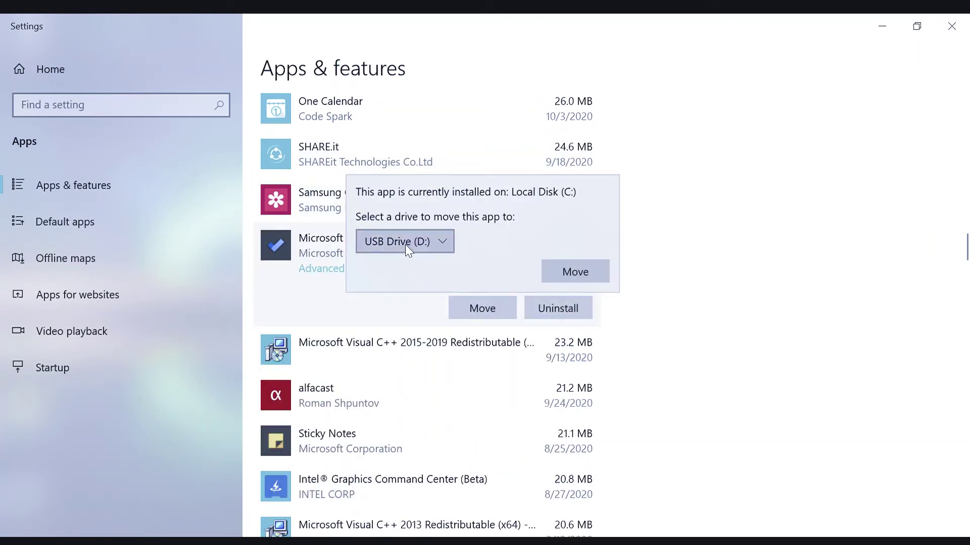
click(405, 244)
click(407, 289)
click(573, 273)
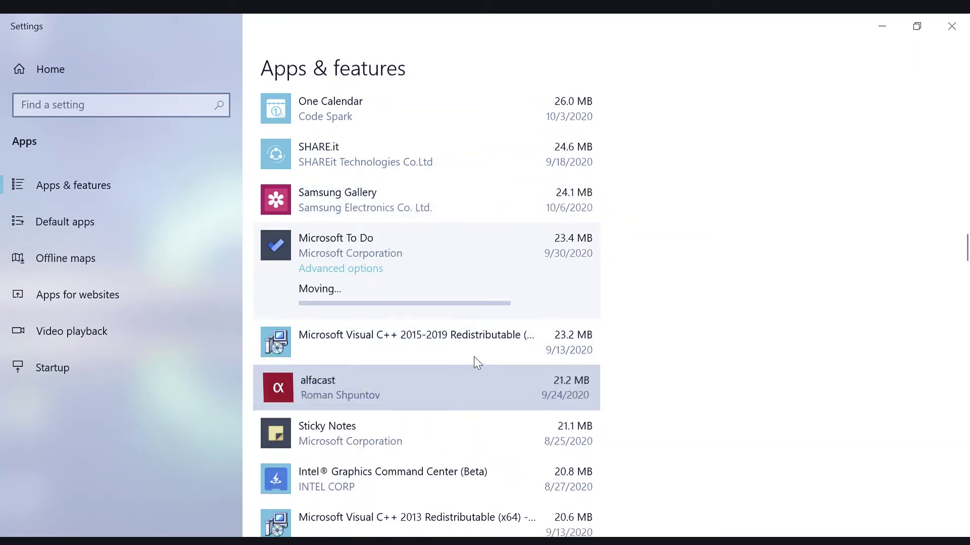
Step: Move the alfacast and Sticky Notes apps to Local Disk (F:)
click(468, 373)
click(468, 399)
click(440, 331)
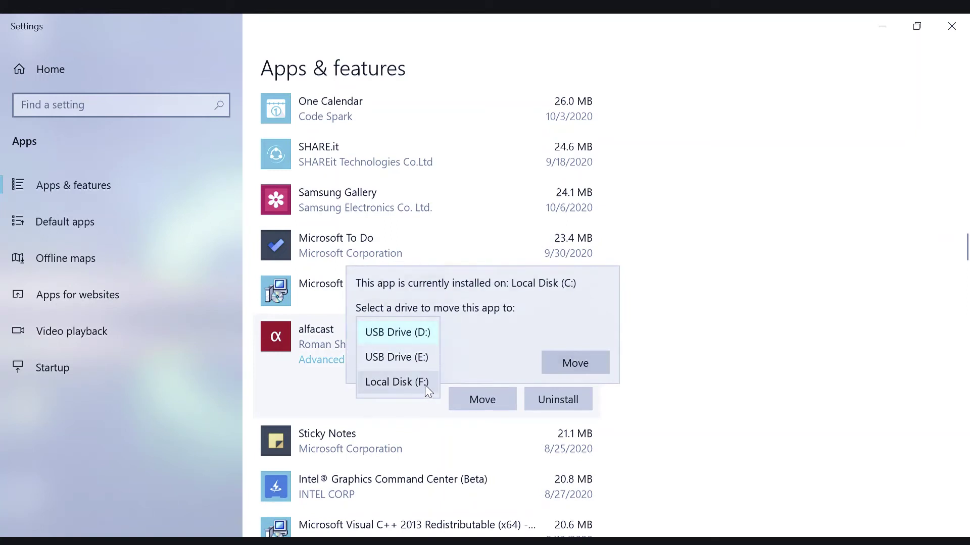
click(425, 382)
click(575, 363)
click(463, 442)
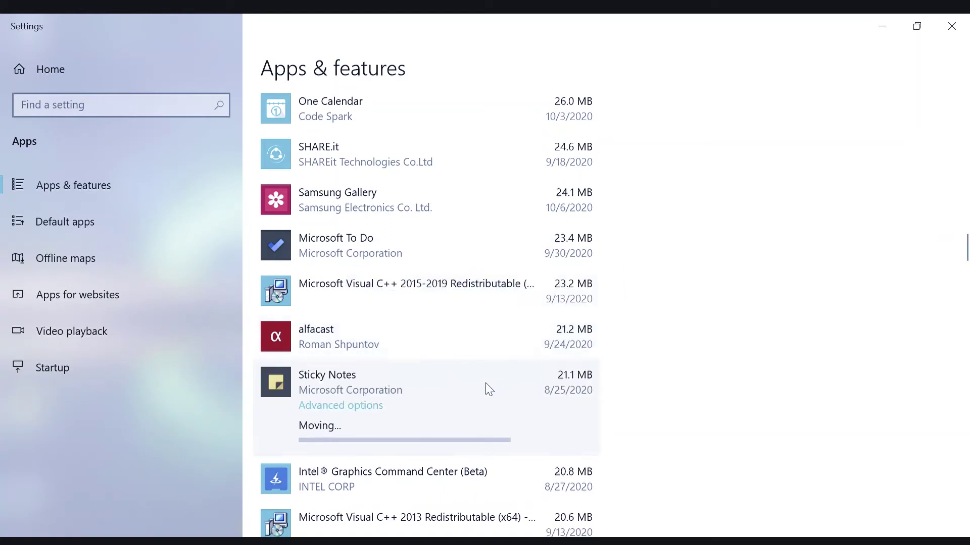
Step: Check which drive the SHARE.it app is installed on, then dismiss its move options without moving it
click(489, 176)
click(503, 217)
click(422, 151)
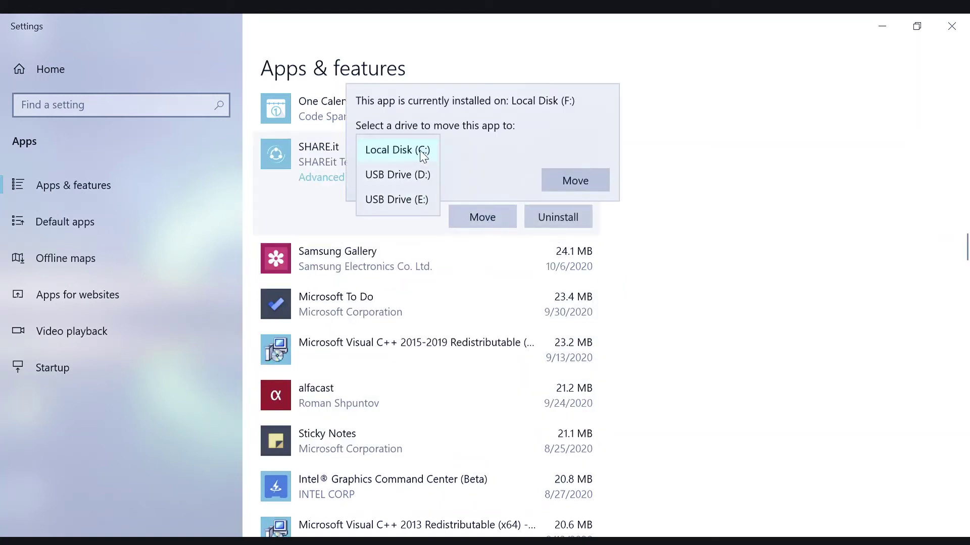
click(396, 199)
click(522, 261)
Step: Move the Norton Security app to Local Disk (F:)
scroll(523, 260, up, 5)
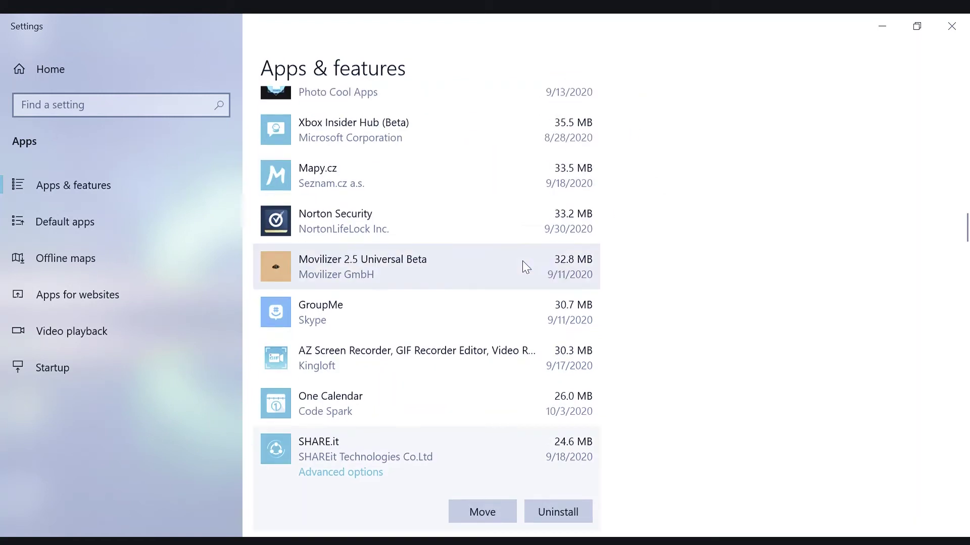
click(498, 241)
click(478, 275)
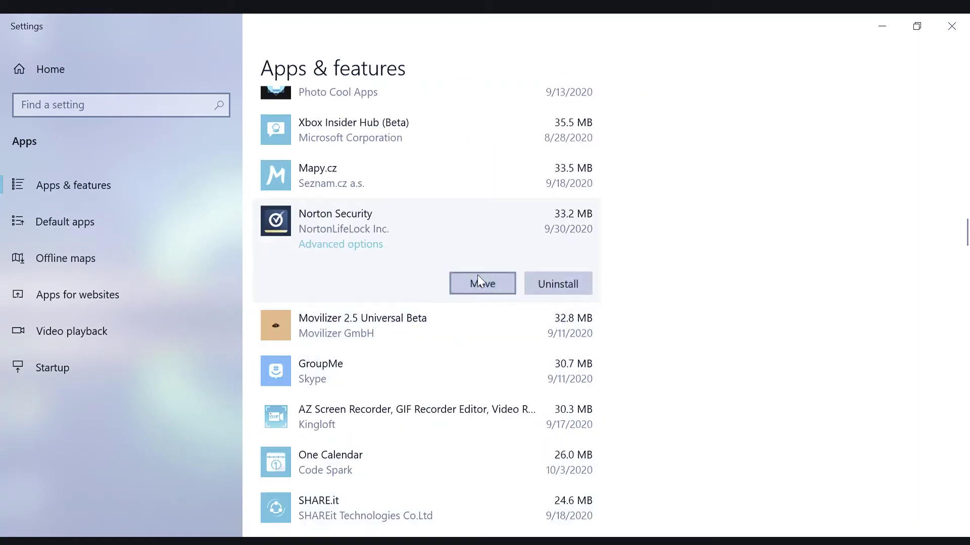
click(424, 214)
click(421, 267)
click(574, 246)
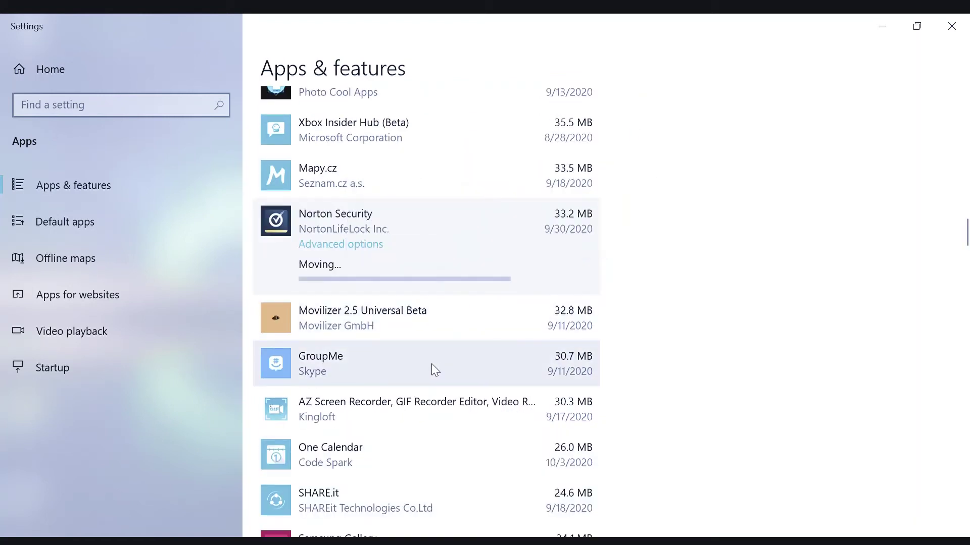
Step: Move the GroupMe app from Local Disk (C:) to Local Disk (F:)
click(433, 369)
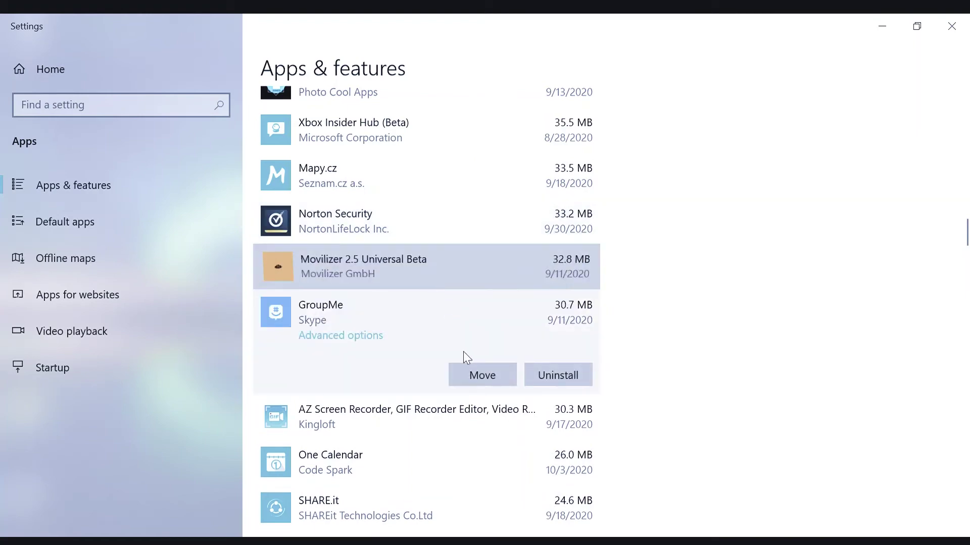
click(480, 375)
click(439, 309)
click(415, 355)
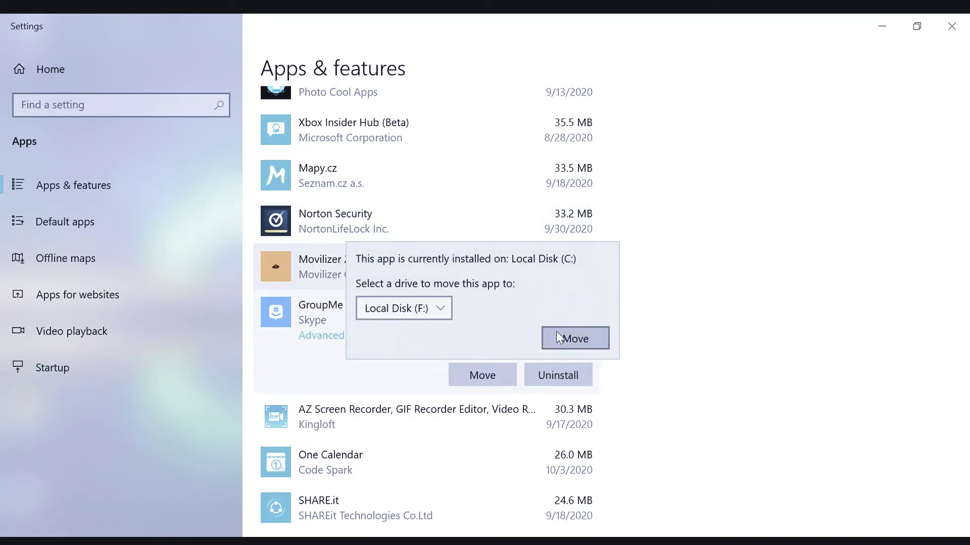
click(556, 331)
Step: Check whether the Microsoft Visual C++ 2013 and 2012 Redistributables (x64) and the Work from home Sell on fiverr app need moving
scroll(510, 384, down, 5)
scroll(510, 383, down, 5)
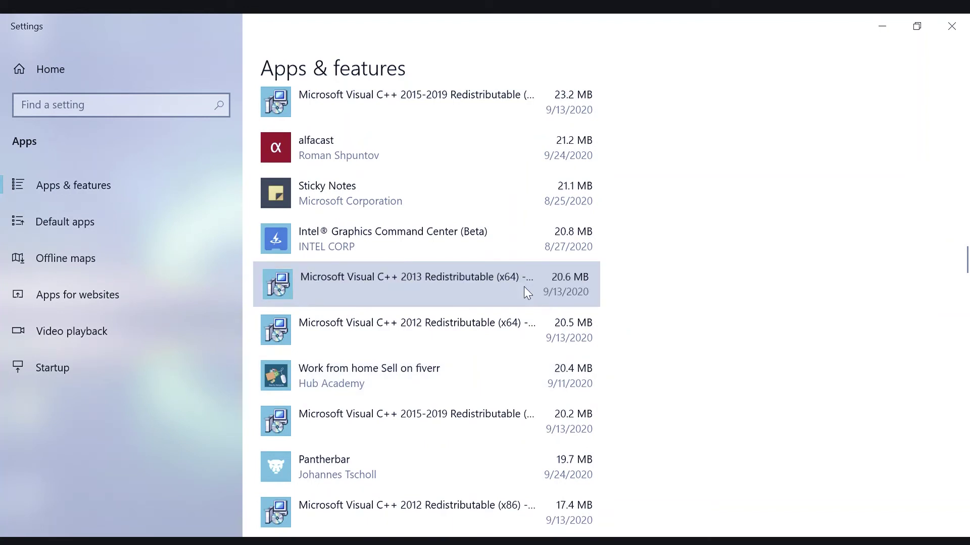
click(524, 286)
click(485, 347)
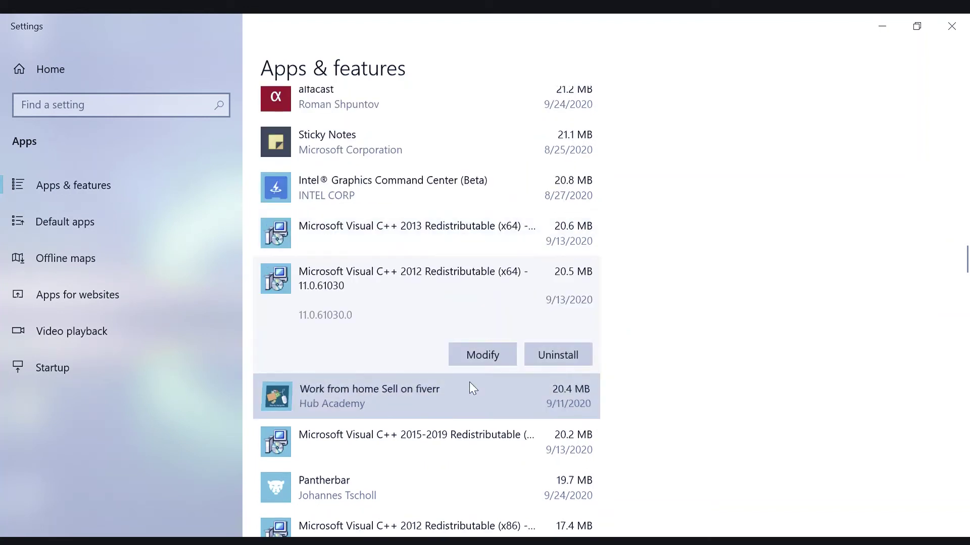
click(493, 399)
click(485, 387)
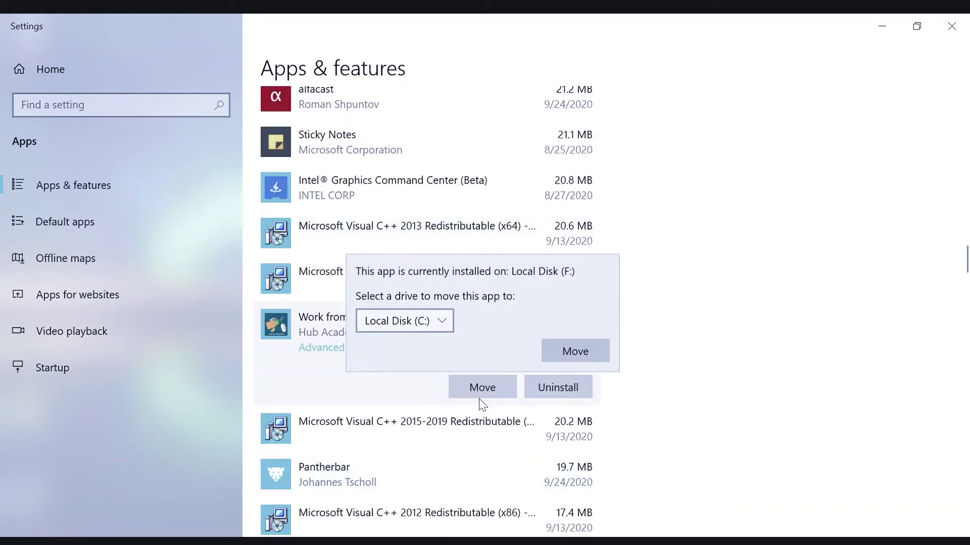
click(621, 428)
Step: Move the Files - Preview app from Local Disk (C:) to Local Disk (F:)
scroll(536, 455, down, 5)
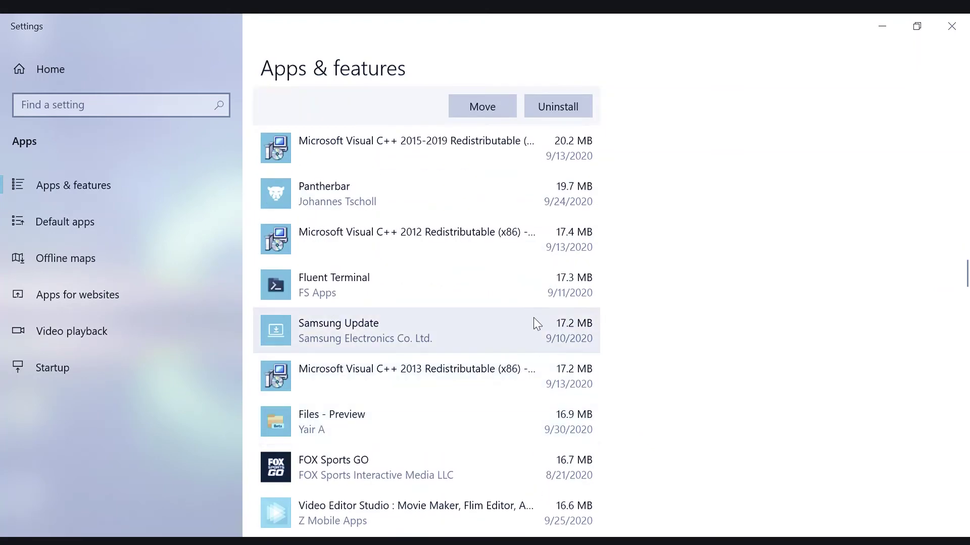
click(507, 408)
click(473, 426)
click(426, 362)
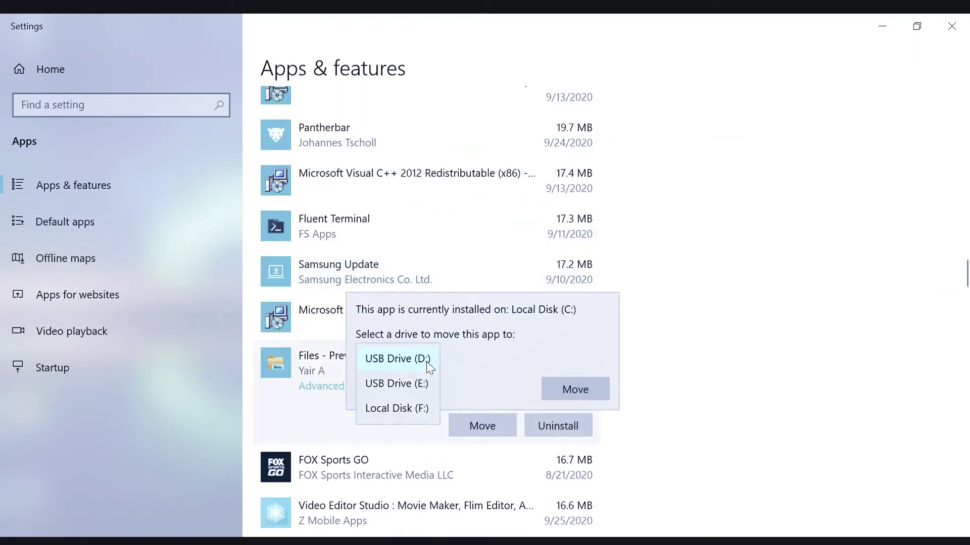
click(409, 409)
click(566, 388)
Step: Move the Samsung Quick Search app from Local Disk (C:) to Local Disk (F:)
scroll(528, 415, down, 5)
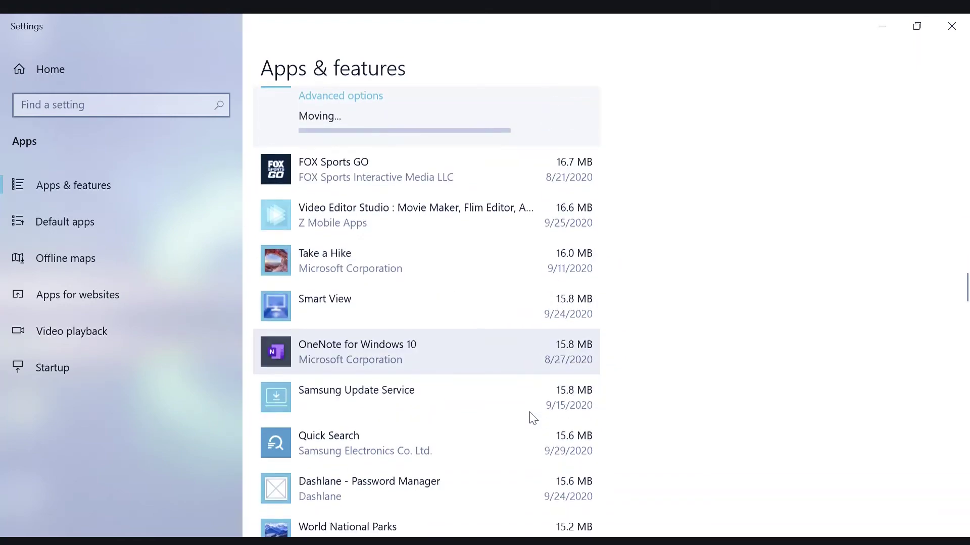
click(509, 453)
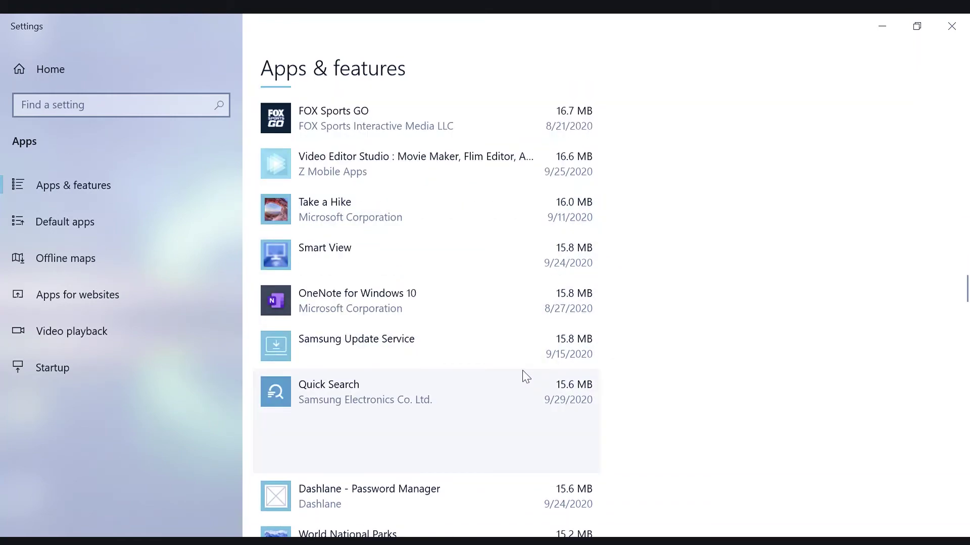
click(473, 459)
click(404, 388)
click(417, 434)
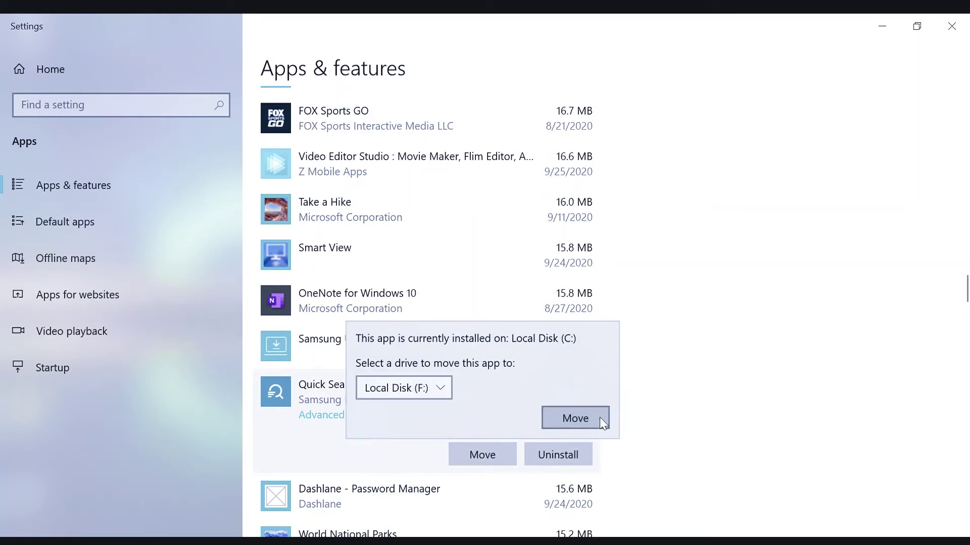
click(596, 416)
Step: Check the move options of OneNote for Windows 10, Samsung Update Service and Smart View again
click(523, 300)
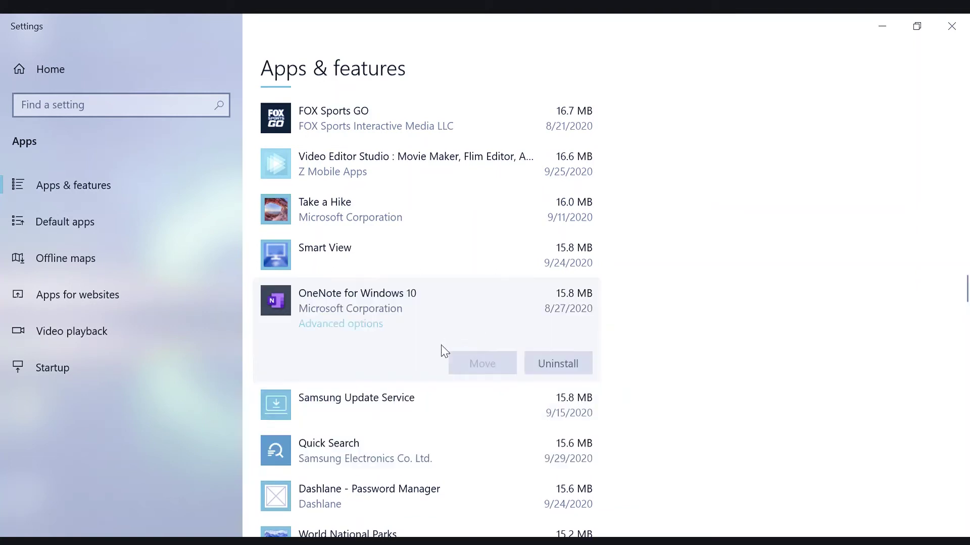
click(457, 403)
click(492, 257)
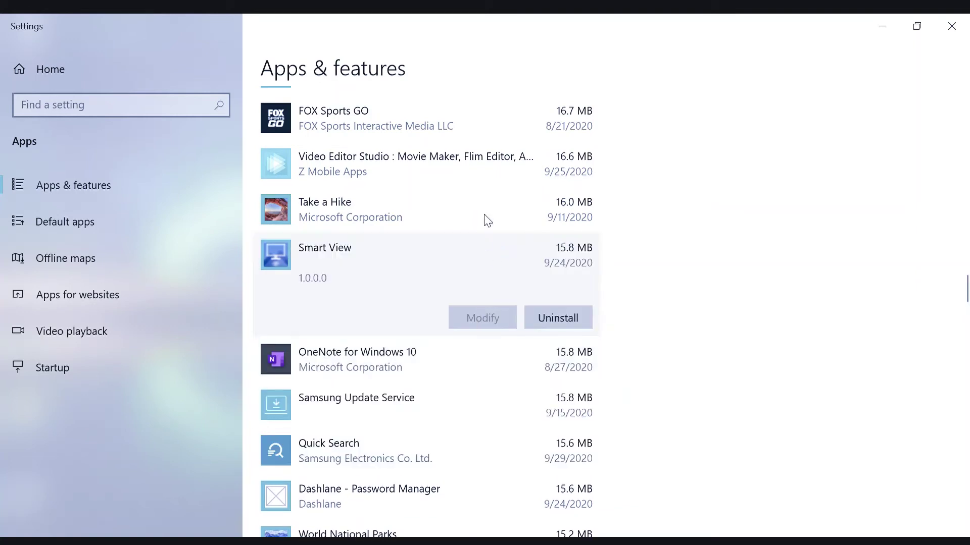
Step: Move the World National Parks app to Local Disk (F:)
scroll(434, 388, down, 3)
click(433, 389)
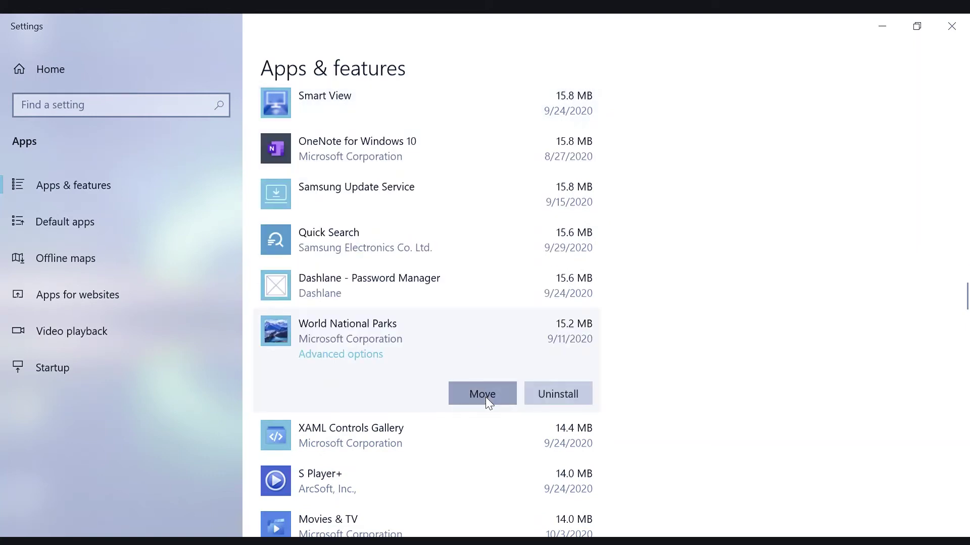
click(486, 397)
click(447, 334)
click(429, 380)
click(567, 362)
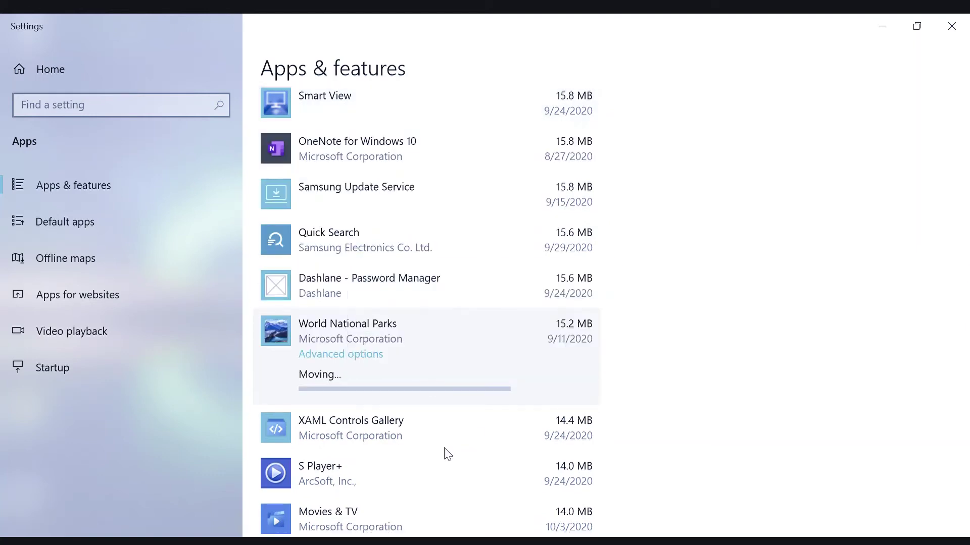
Step: Move the XAML Controls Gallery app from Local Disk (C:) to Local Disk (F:)
click(445, 426)
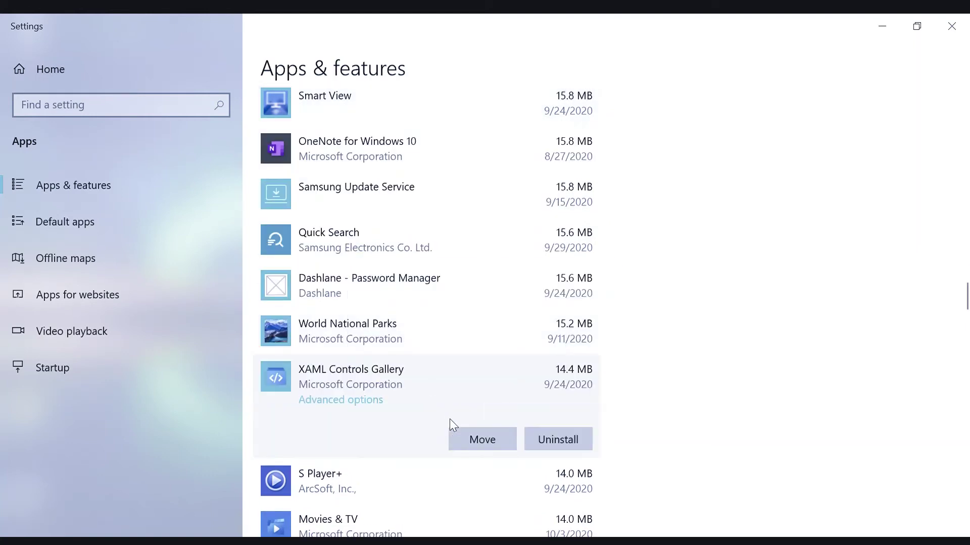
click(460, 431)
click(445, 373)
click(397, 420)
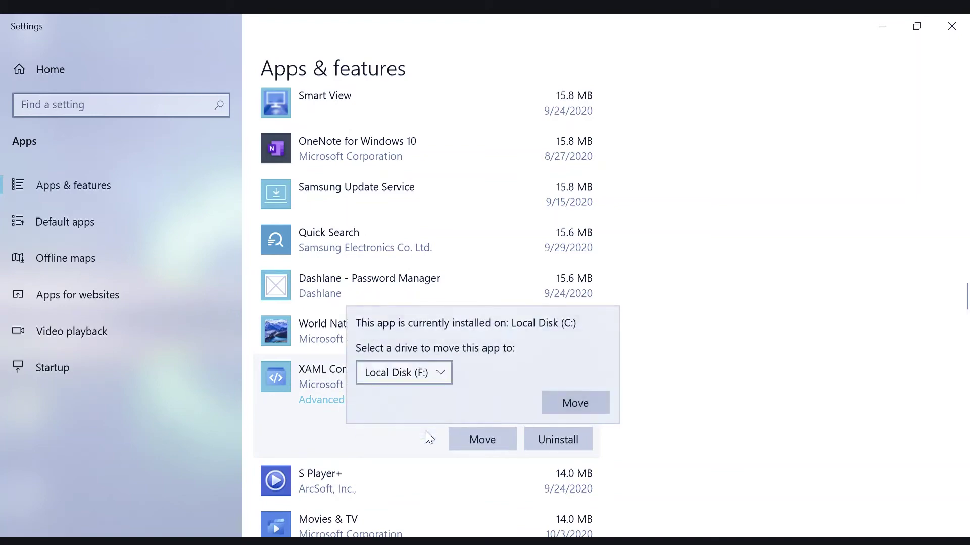
click(548, 407)
Step: Look through the rest of the app list and check the move options of Adobe Creative Cloud, Microsoft Maquette and Sea of Thieves
scroll(548, 411, down, 15)
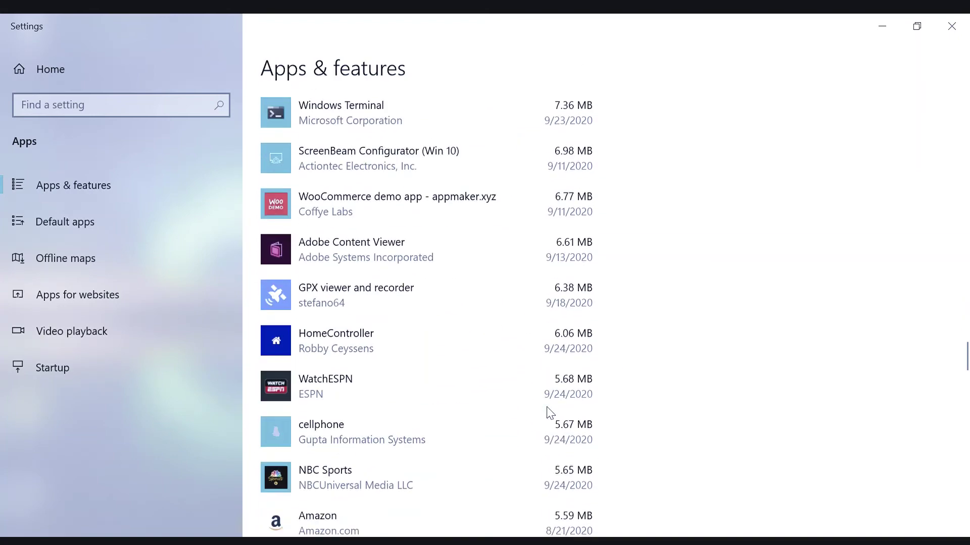
scroll(550, 413, up, 5)
scroll(551, 413, down, 15)
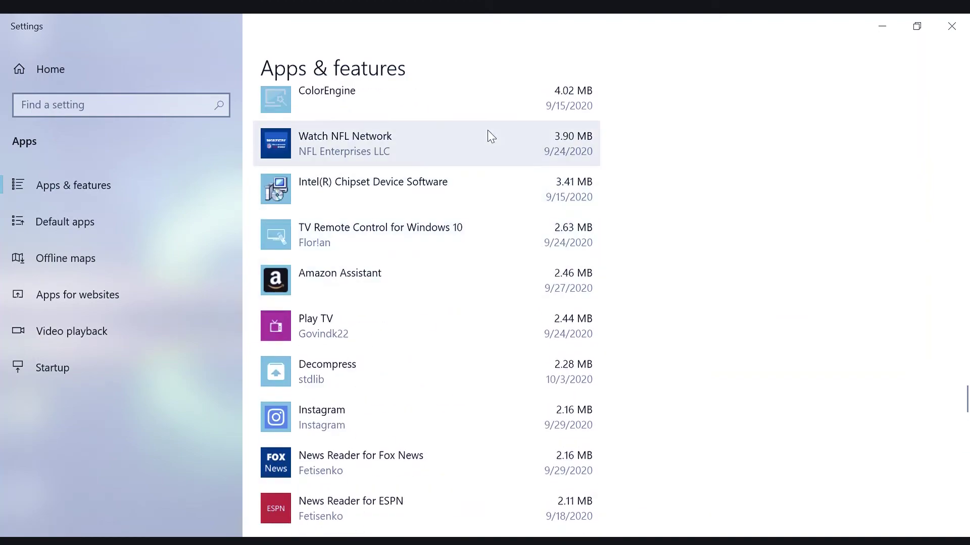
scroll(488, 133, up, 8)
scroll(490, 141, up, 20)
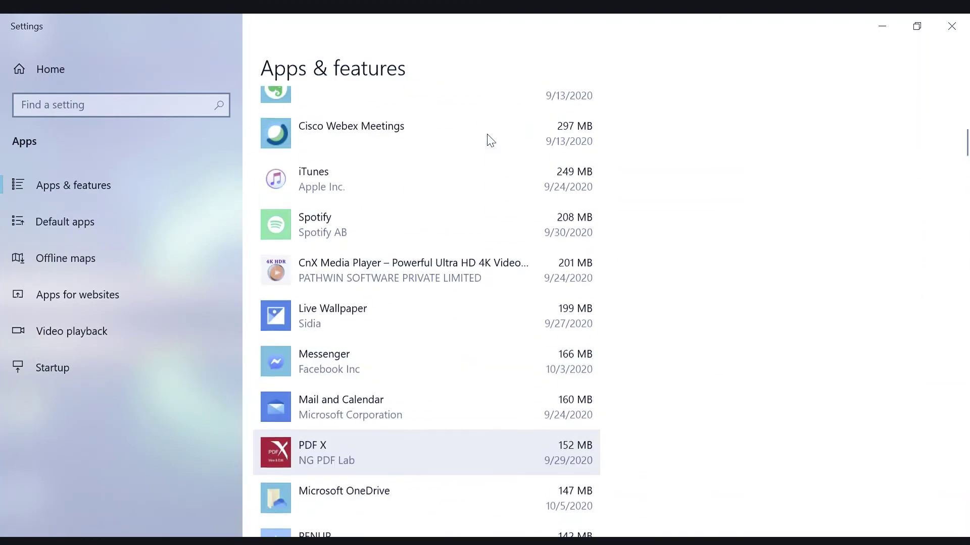
scroll(490, 140, down, 3)
click(447, 348)
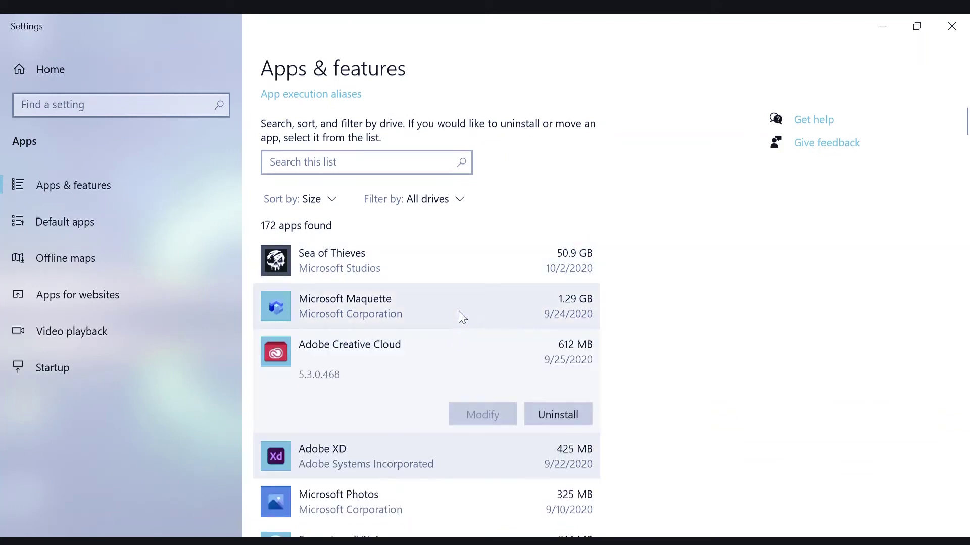
click(459, 306)
click(490, 369)
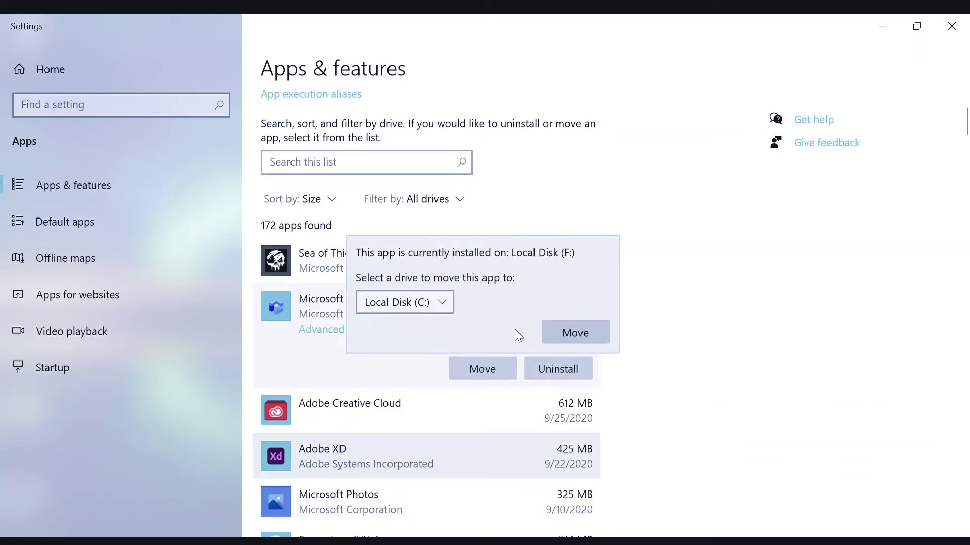
click(555, 217)
click(478, 275)
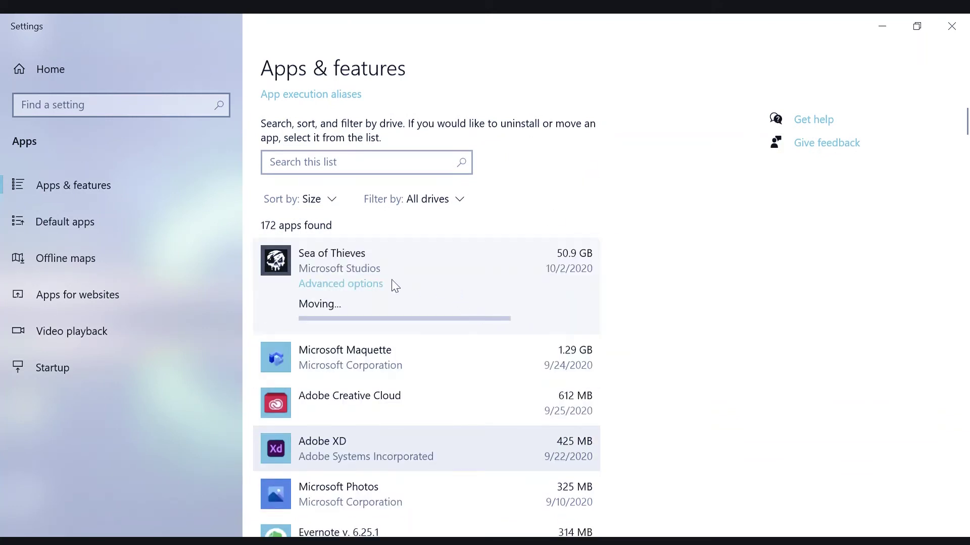
Step: Check the move options of Cisco Webex Meetings, Spotify and 3D Viewer
scroll(546, 323, down, 10)
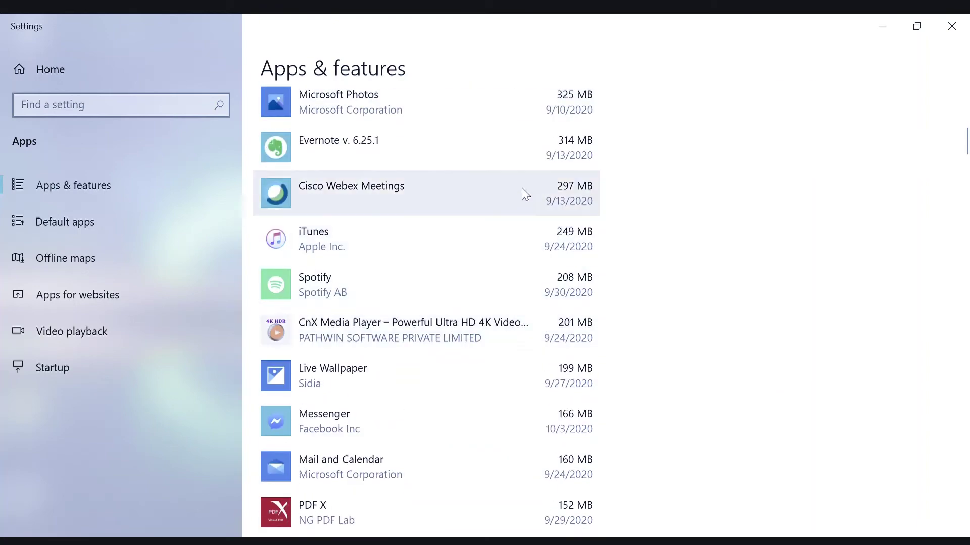
click(521, 191)
click(461, 301)
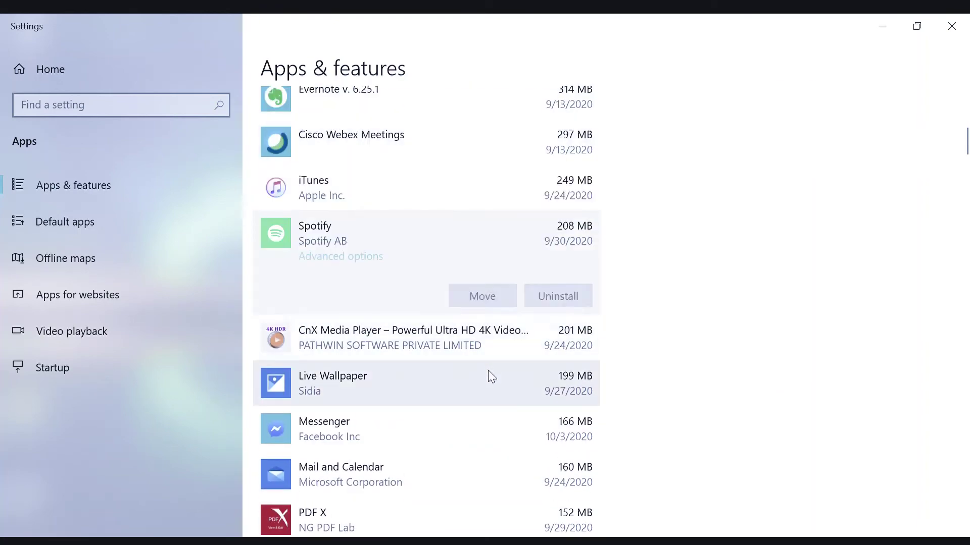
click(485, 298)
click(525, 354)
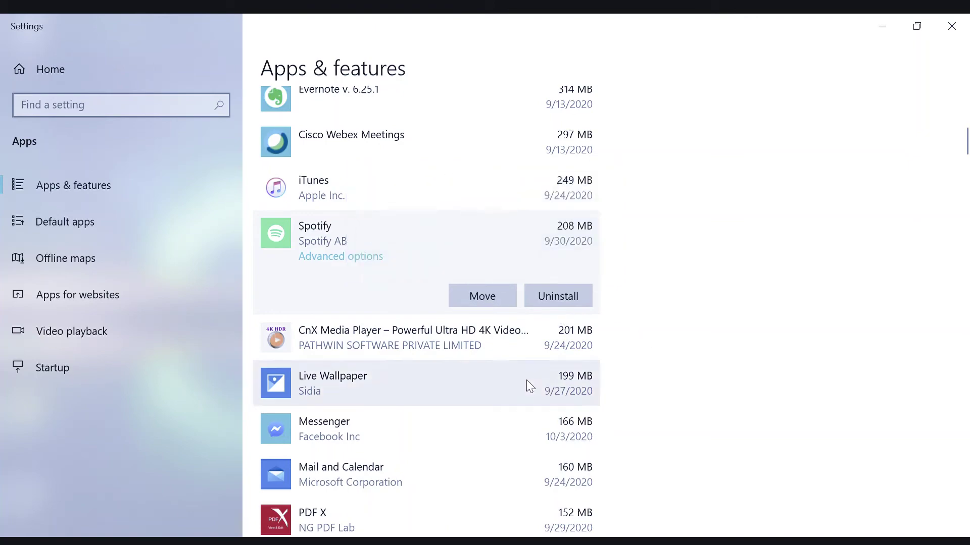
scroll(505, 394, down, 5)
scroll(426, 316, down, 15)
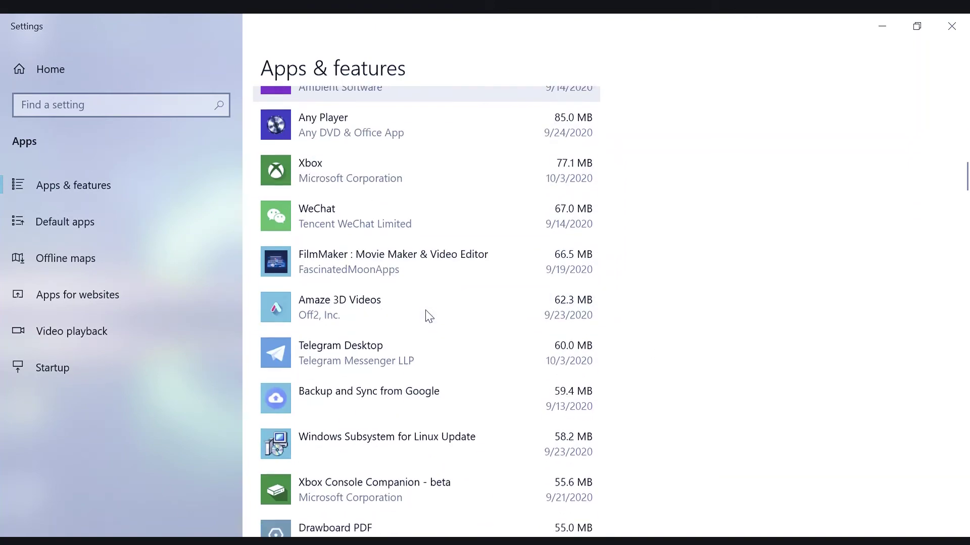
scroll(429, 316, down, 5)
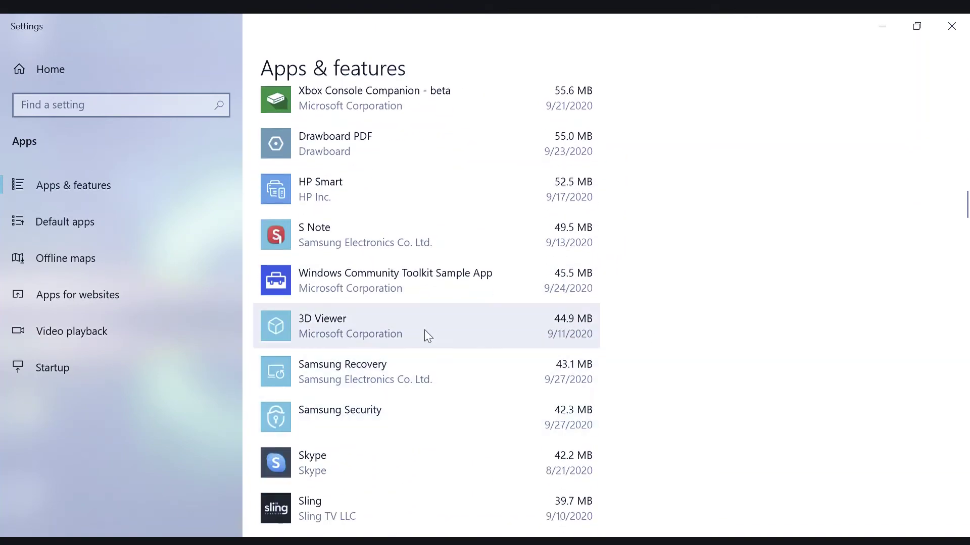
click(427, 335)
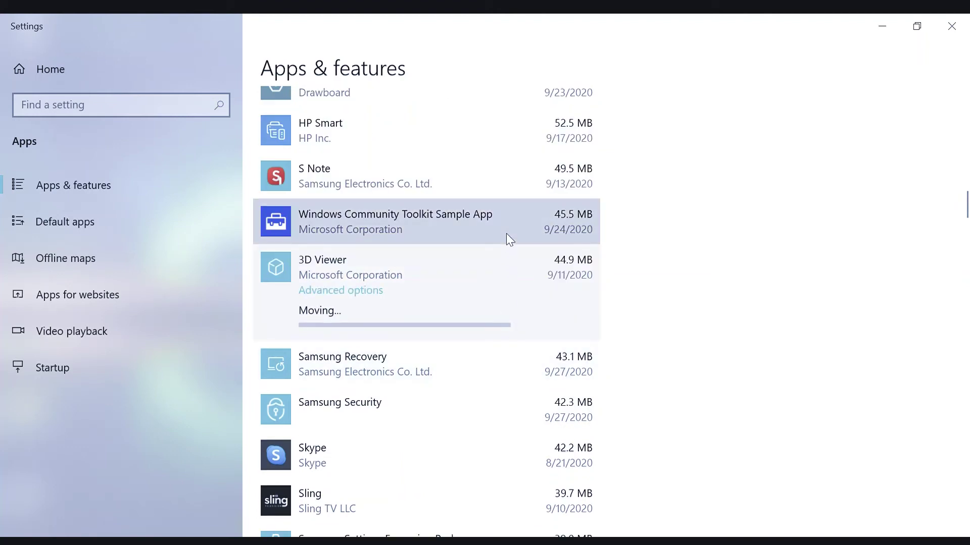
Step: Move the Windows Community Toolkit Sample App from Local Disk (C:) to Local Disk (F:)
click(506, 234)
click(498, 281)
click(427, 217)
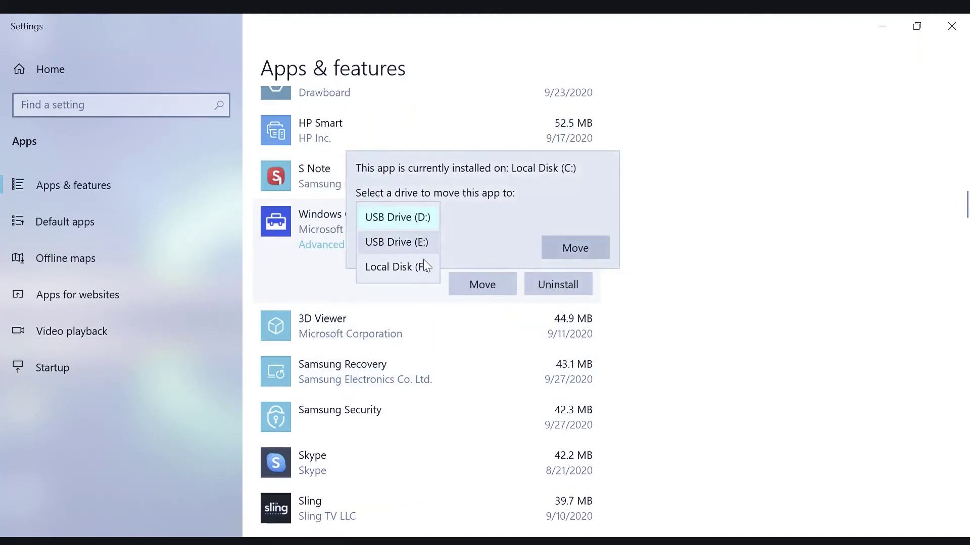
click(424, 264)
click(575, 247)
Step: Move the S Note app from Local Disk (C:) to Local Disk (F:)
click(489, 176)
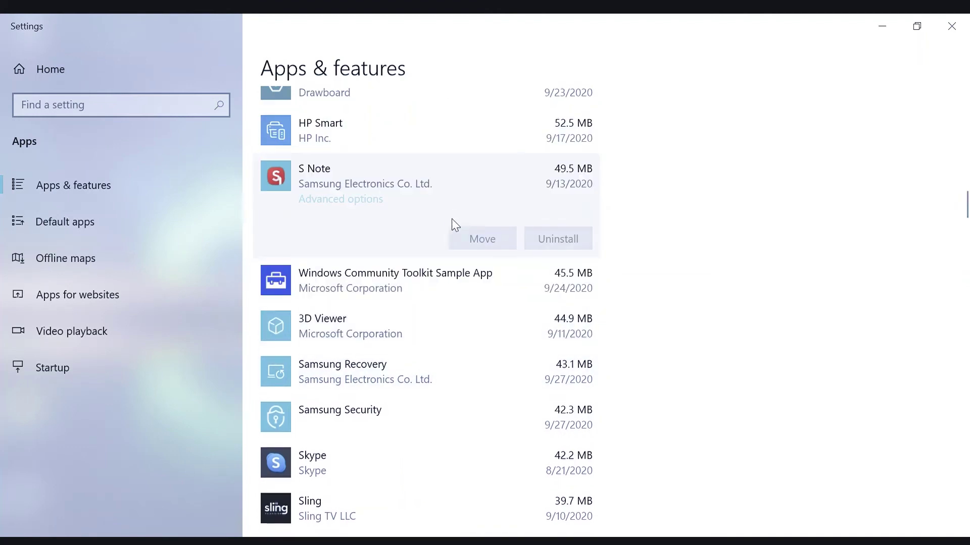
click(465, 238)
click(407, 170)
click(410, 224)
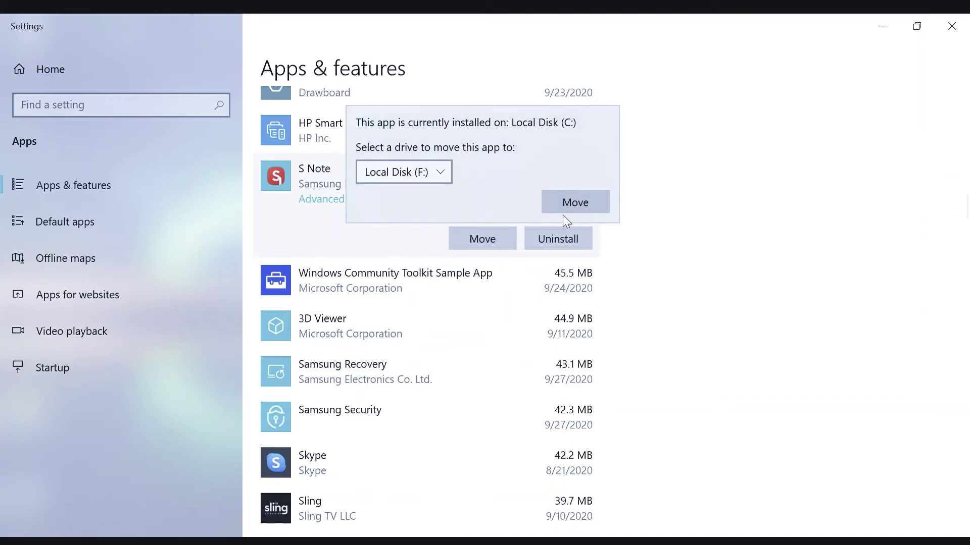
click(564, 208)
Step: Move the HP Smart app from Local Disk (C:) to Local Disk (F:)
scroll(500, 251, up, 3)
click(482, 257)
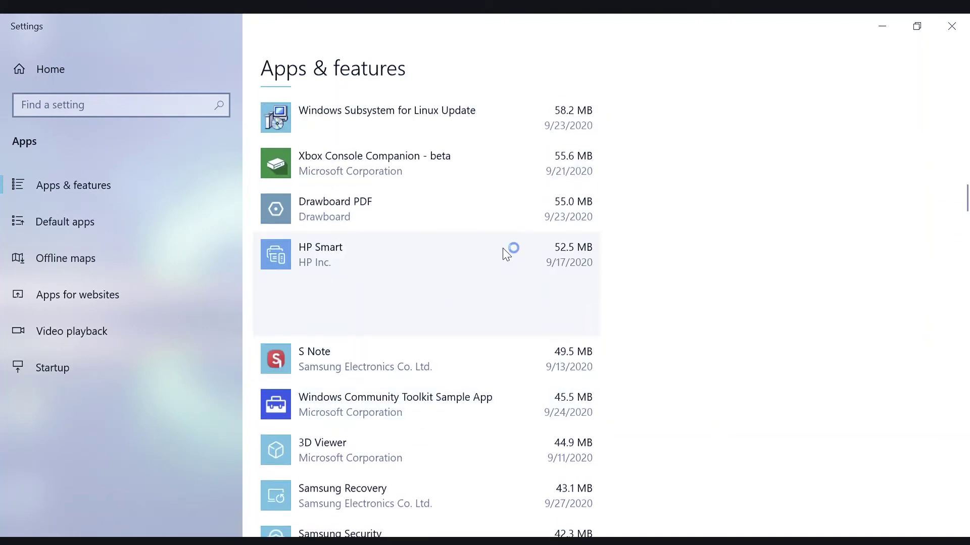
click(478, 314)
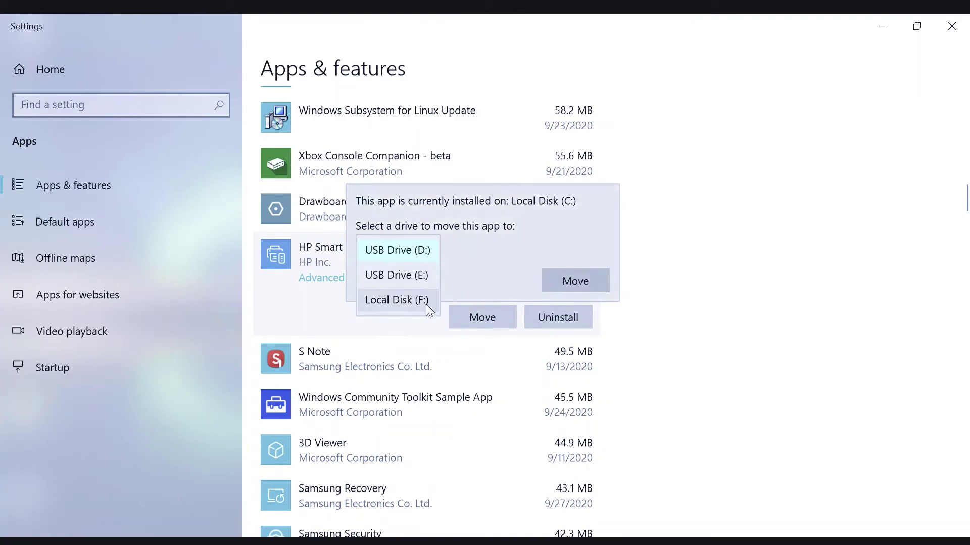
click(426, 304)
click(589, 286)
Step: Move the Drawboard PDF app from Local Disk (C:) to Local Disk (F:)
click(490, 204)
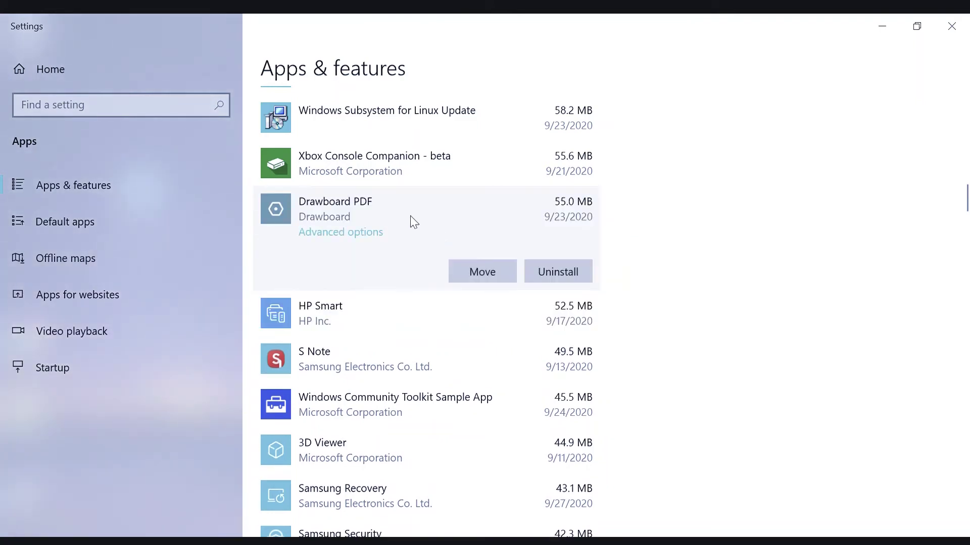
click(477, 273)
click(411, 257)
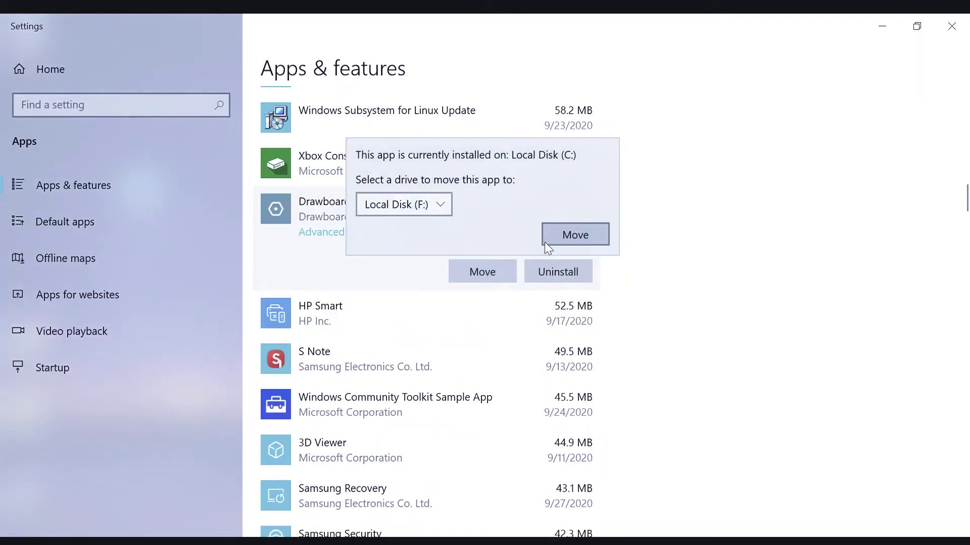
click(544, 241)
Step: Check whether Windows Subsystem for Linux Update and Backup and Sync from Google can be moved
scroll(531, 161, up, 2)
click(505, 194)
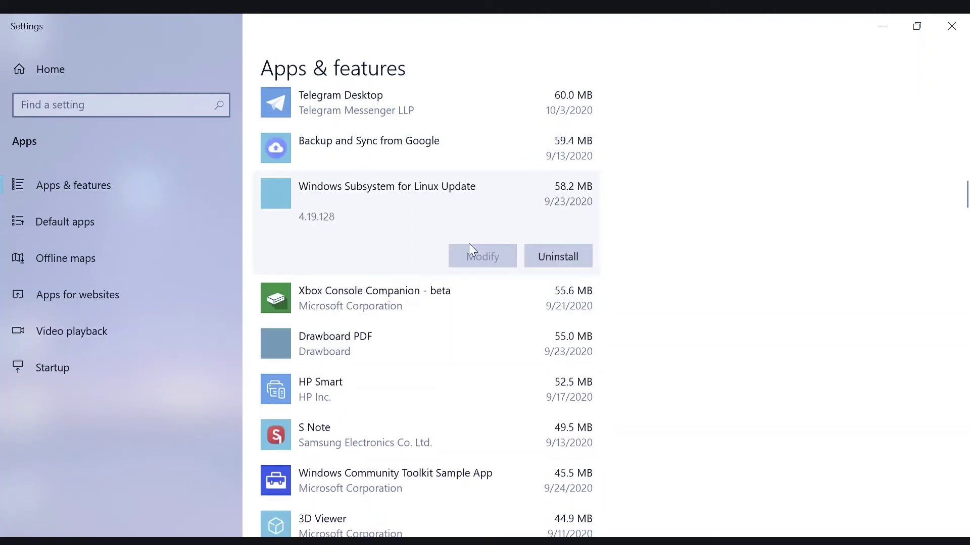
click(475, 143)
Step: Move the Telegram Desktop app from Local Disk (C:) to Local Disk (F:)
click(470, 115)
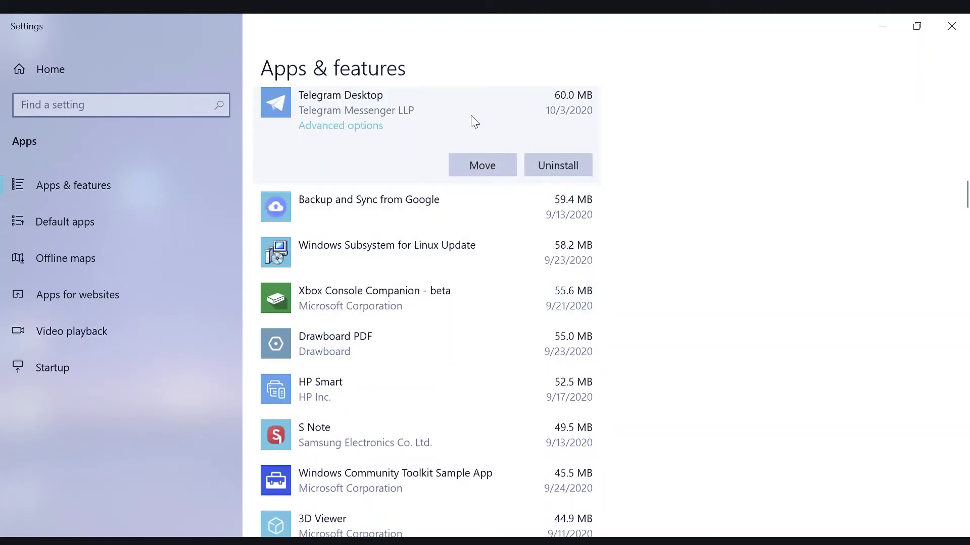
click(469, 172)
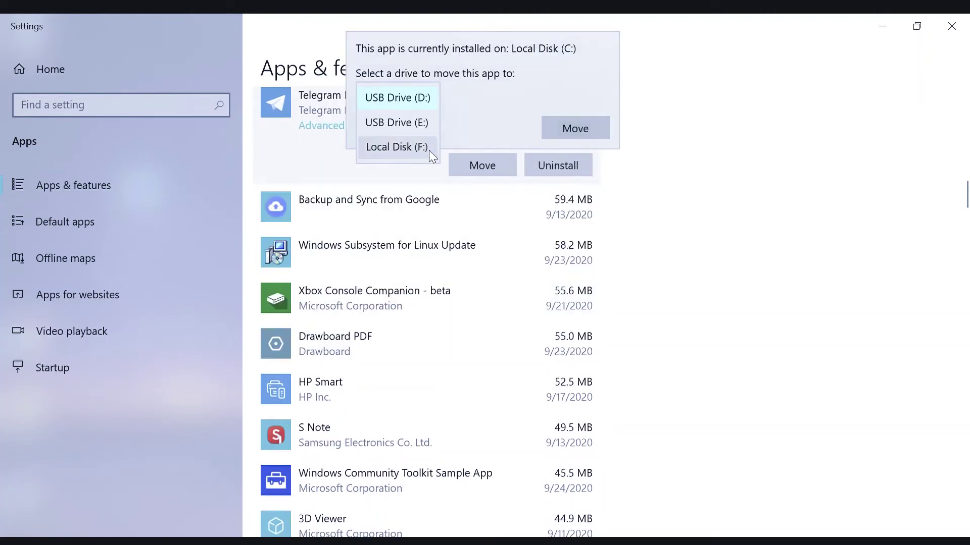
click(553, 129)
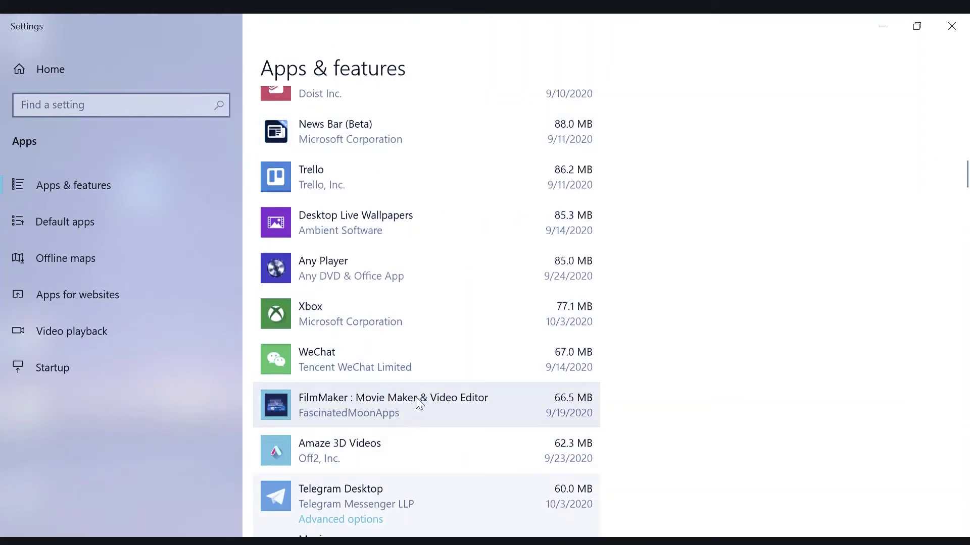
Step: Move the WeChat app from Local Disk (C:) to Local Disk (F:)
click(410, 359)
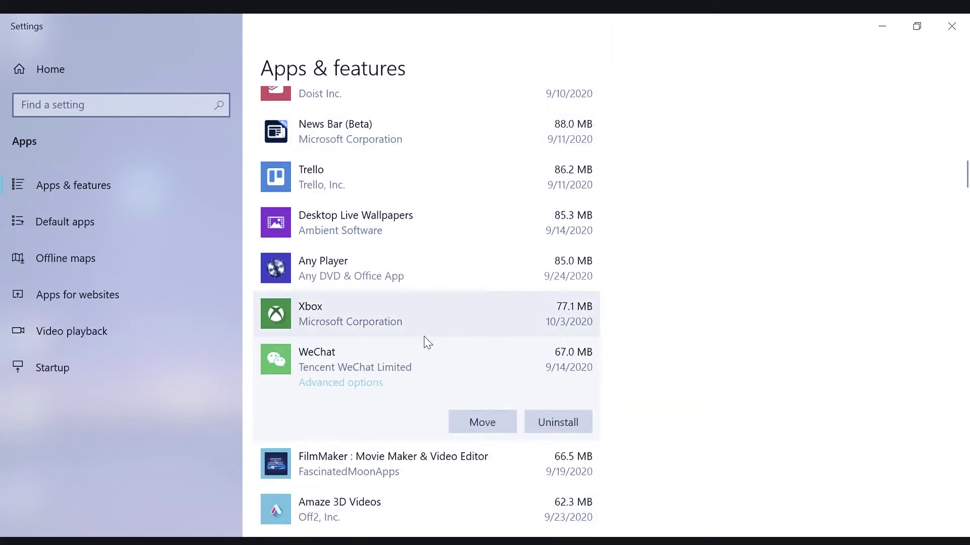
click(451, 423)
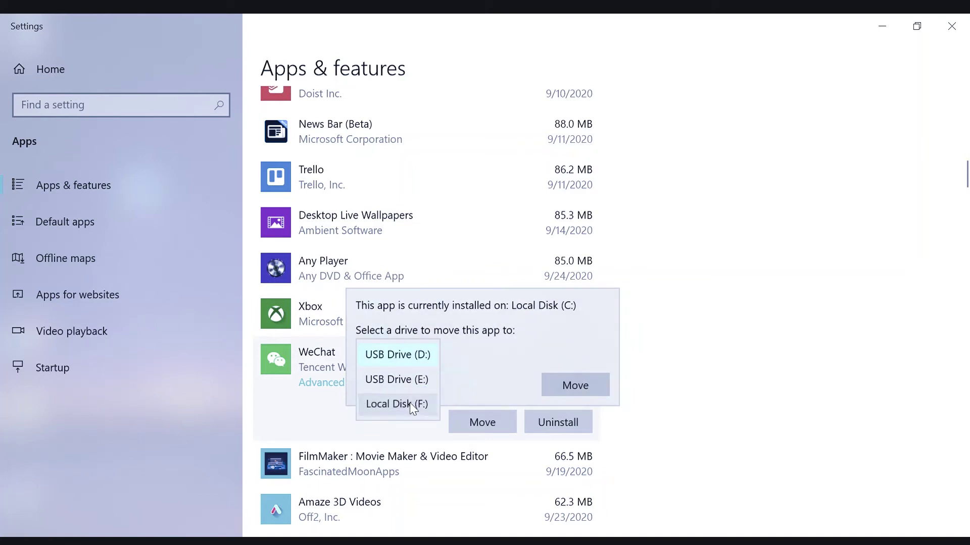
click(413, 408)
click(562, 384)
Step: Check the move options of Todoist, Trello and Epic Games Launcher
scroll(414, 215, up, 2)
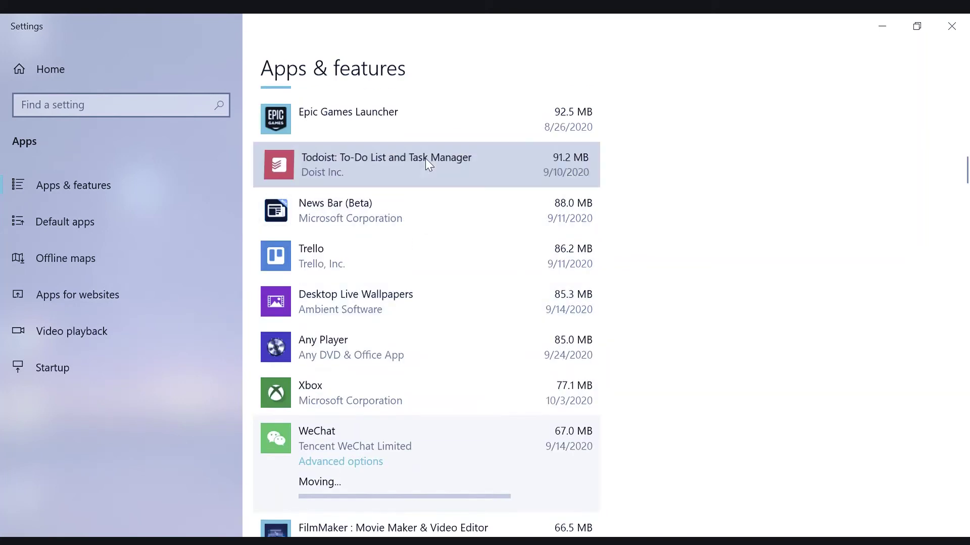
click(455, 167)
click(468, 222)
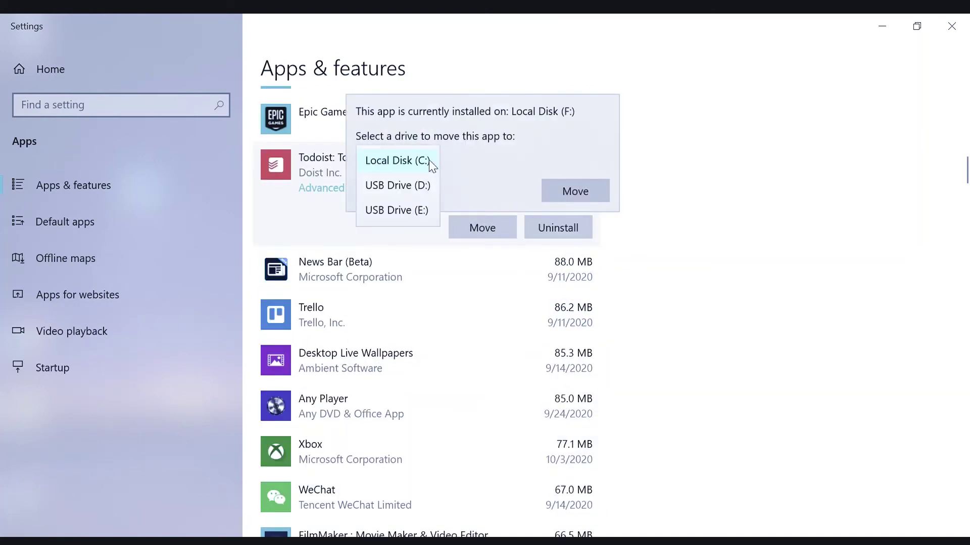
click(647, 248)
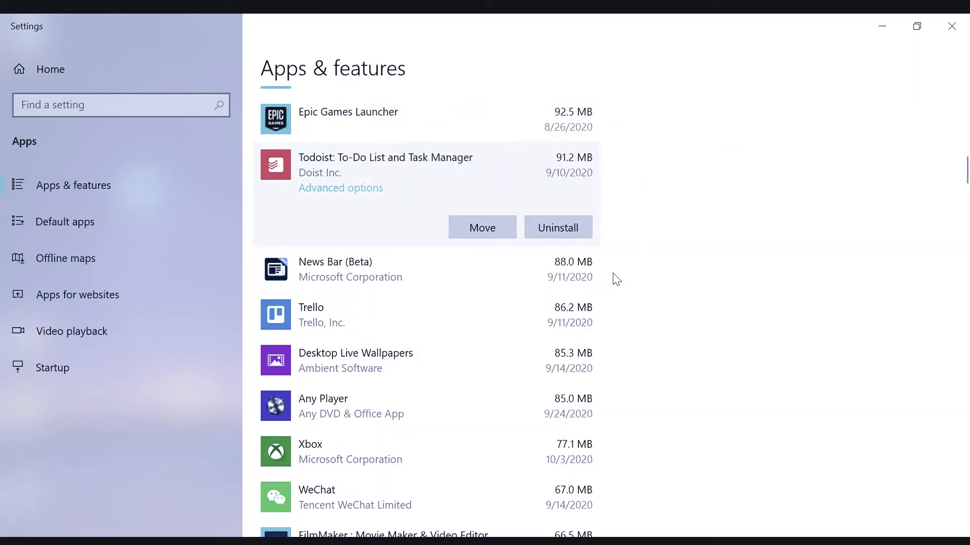
click(493, 313)
click(418, 131)
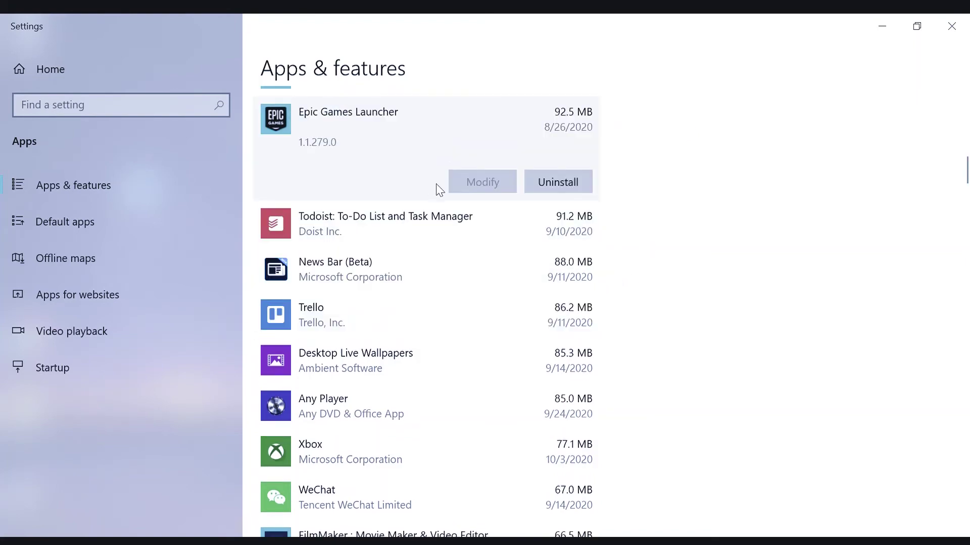
Step: Check the move options of PENUP, iCloud and Microsoft OneDrive
scroll(444, 184, up, 4)
click(460, 178)
click(483, 235)
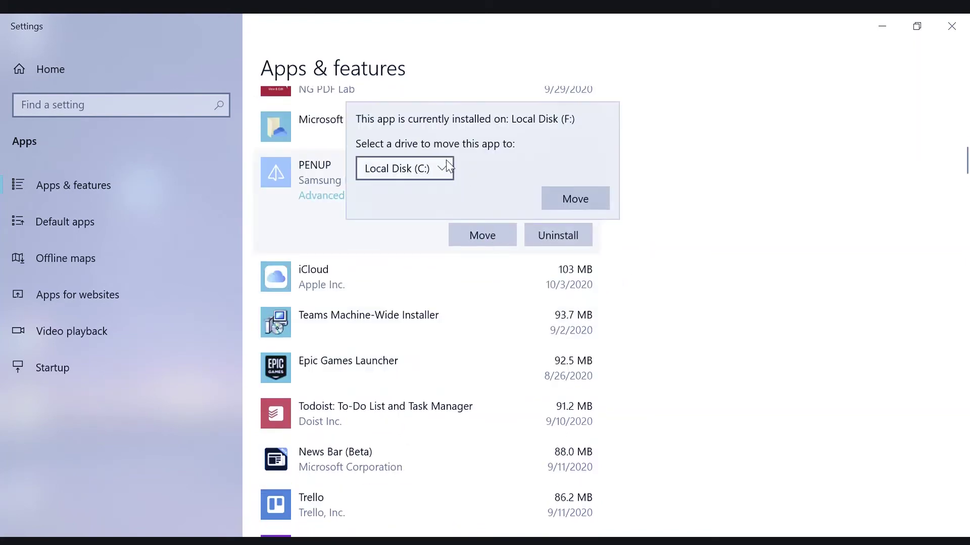
click(407, 286)
click(471, 135)
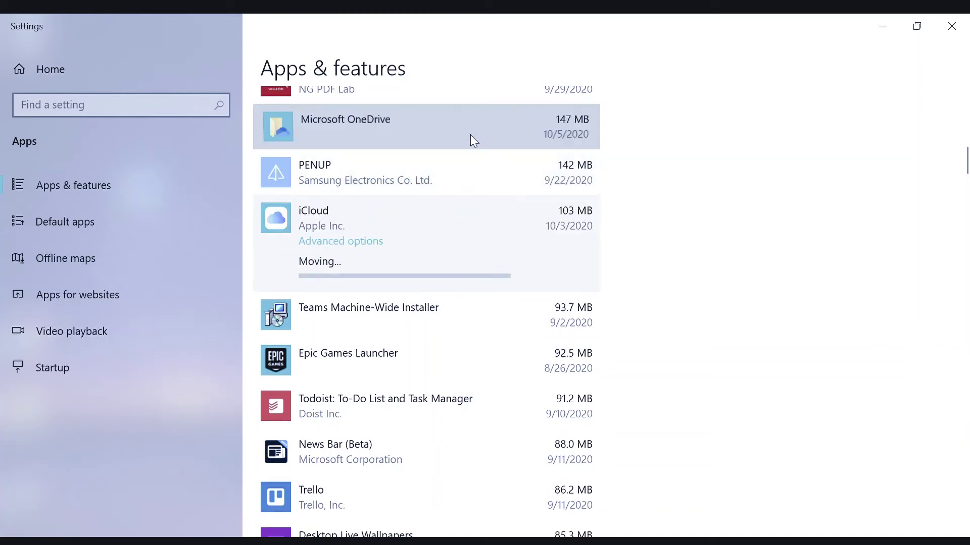
Step: Check the move status of PDF X, Mail and Calendar, Messenger and Live Wallpaper
scroll(471, 135, up, 2)
click(458, 159)
scroll(448, 191, up, 1)
click(457, 169)
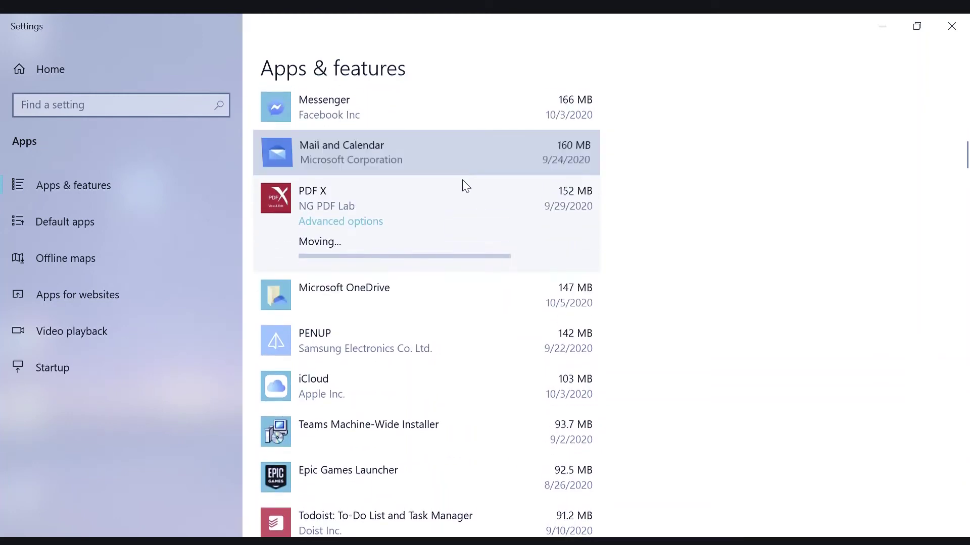
click(490, 123)
scroll(485, 153, up, 1)
click(482, 152)
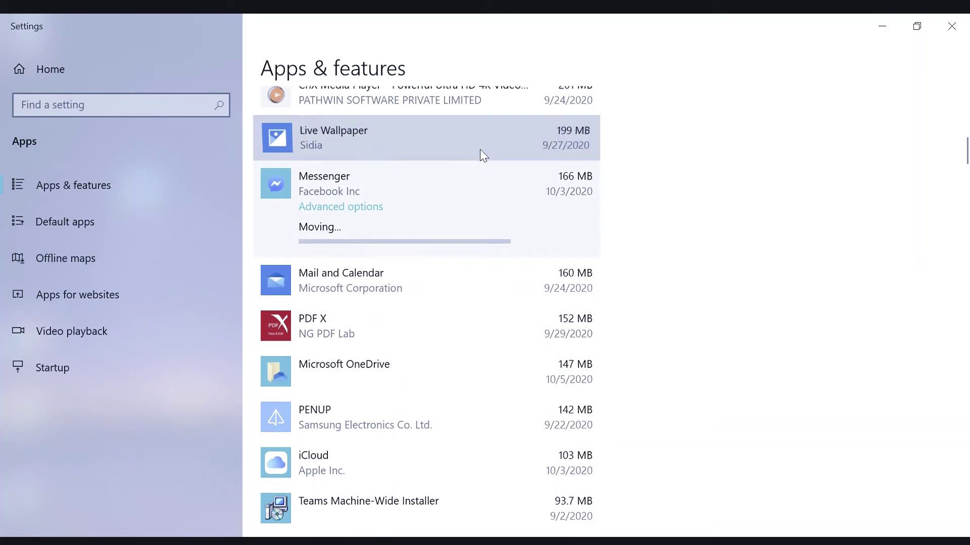
Step: Move the Live Wallpaper app from Local Disk (C:) to Local Disk (F:)
scroll(482, 157, up, 2)
click(476, 300)
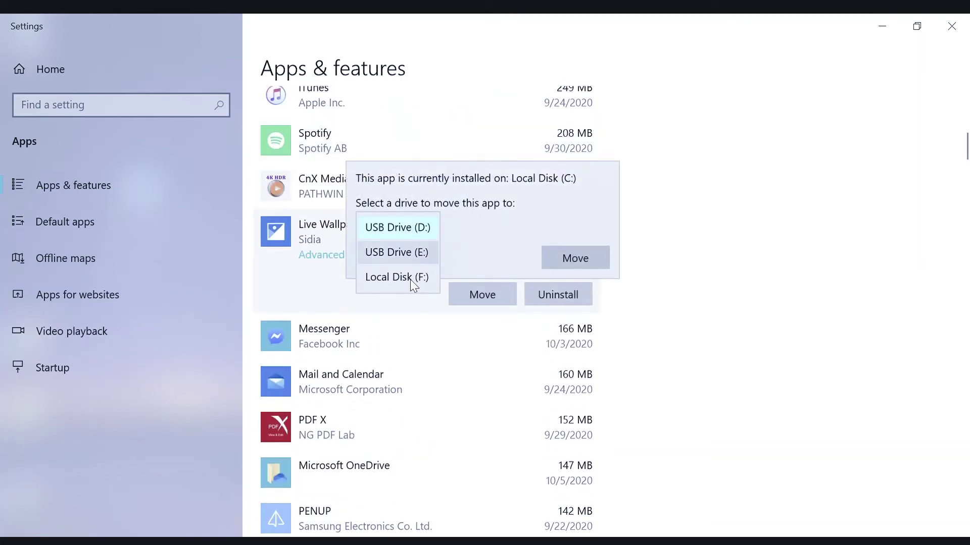
click(575, 258)
Step: Check the move options of Cisco Webex Meetings and Evernote
scroll(621, 195, up, 5)
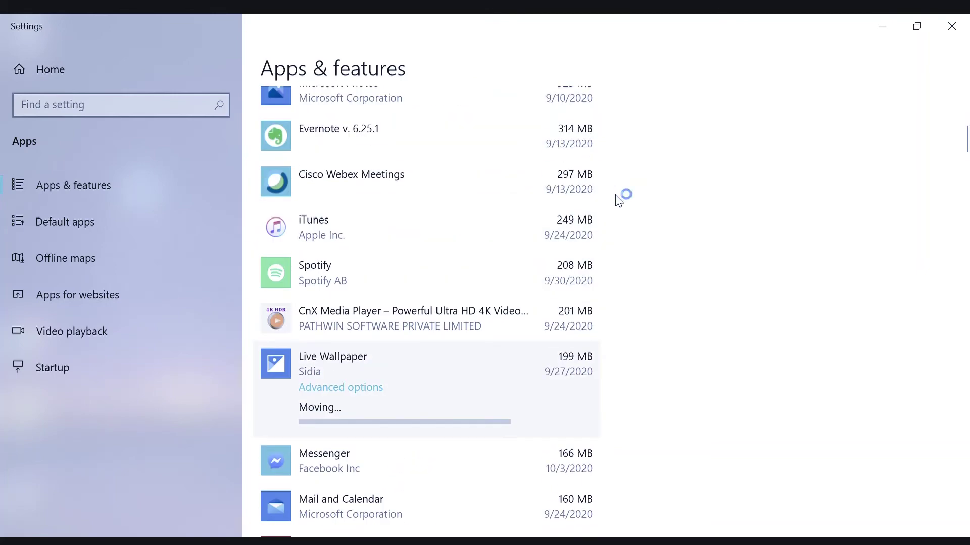
click(492, 307)
click(492, 286)
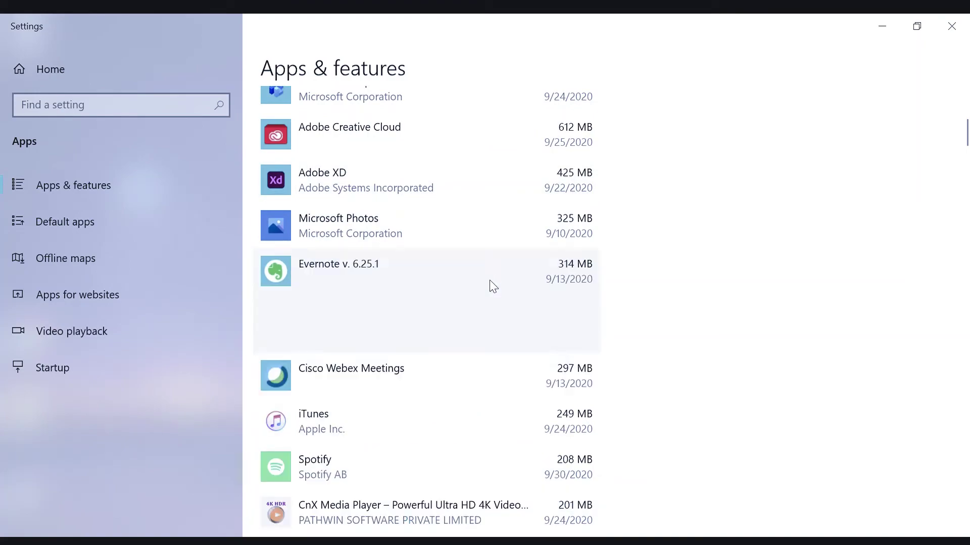
Step: Check the move options of TeamViewer and RStudio at the end of the app list
scroll(494, 389, down, 20)
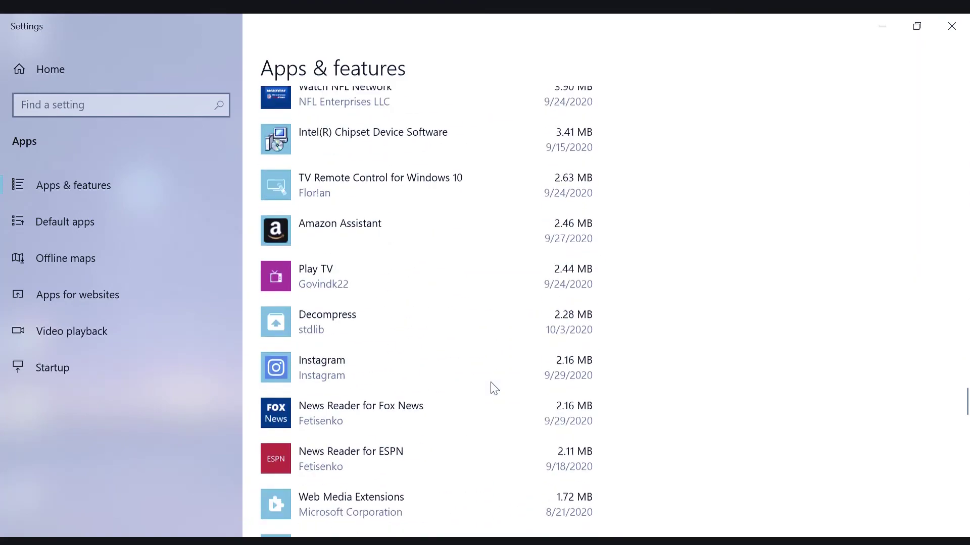
scroll(493, 389, down, 15)
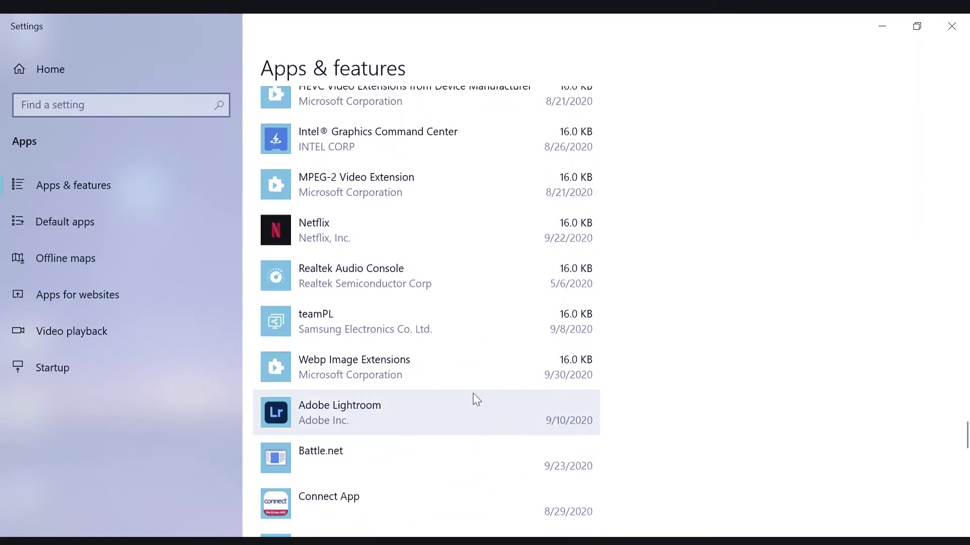
scroll(463, 411, up, 15)
scroll(507, 409, down, 3)
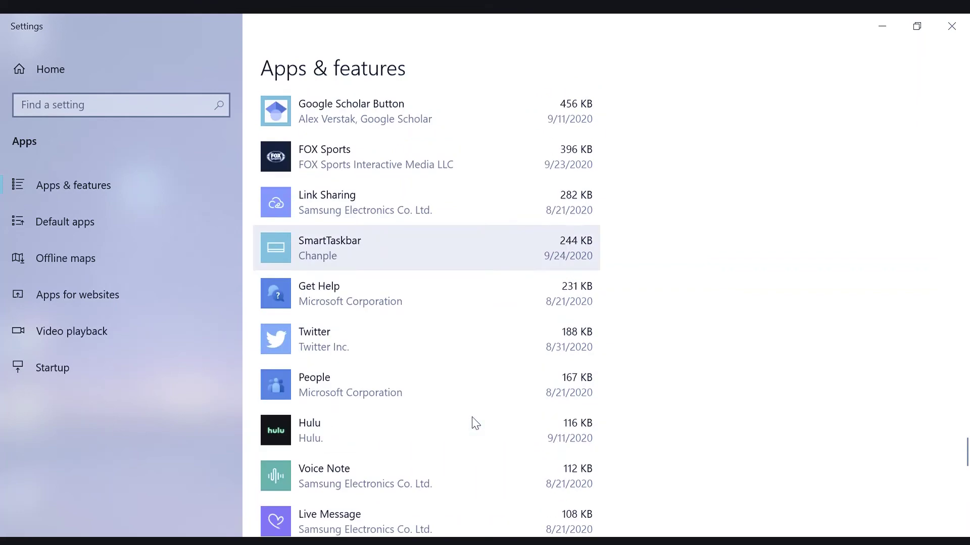
click(475, 423)
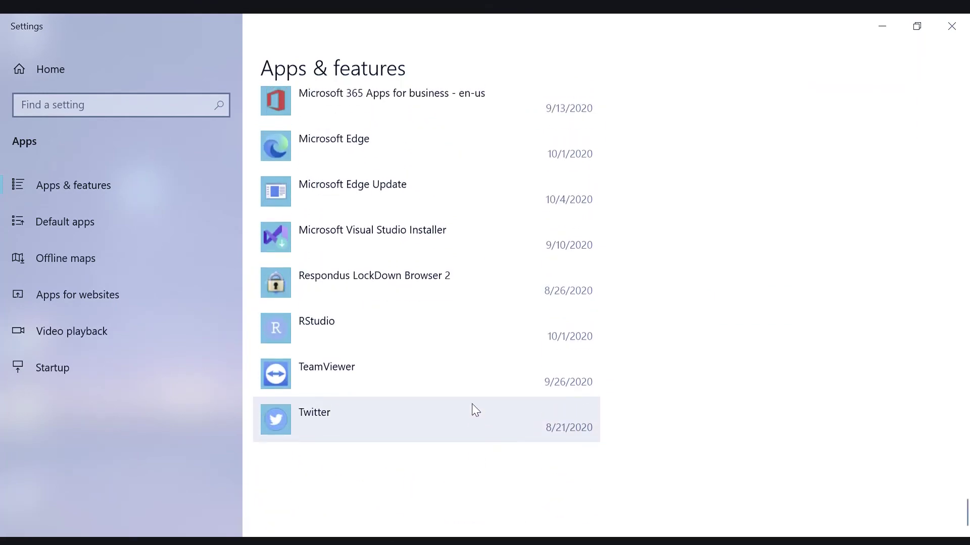
click(495, 326)
click(497, 280)
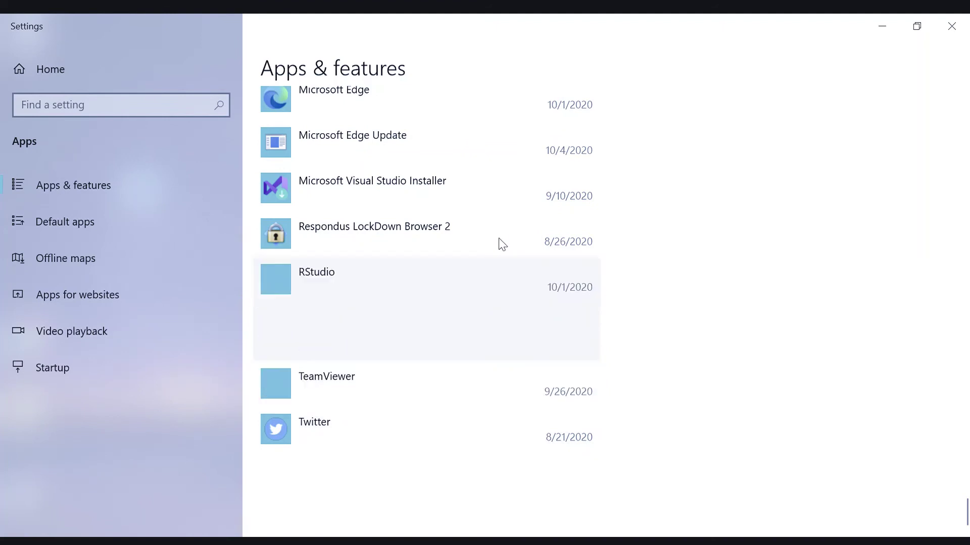
Step: Check the move options of Respondus LockDown Browser 2, Microsoft Visual Studio Installer, Microsoft Edge Update and Microsoft Edge
click(499, 232)
click(495, 170)
click(487, 153)
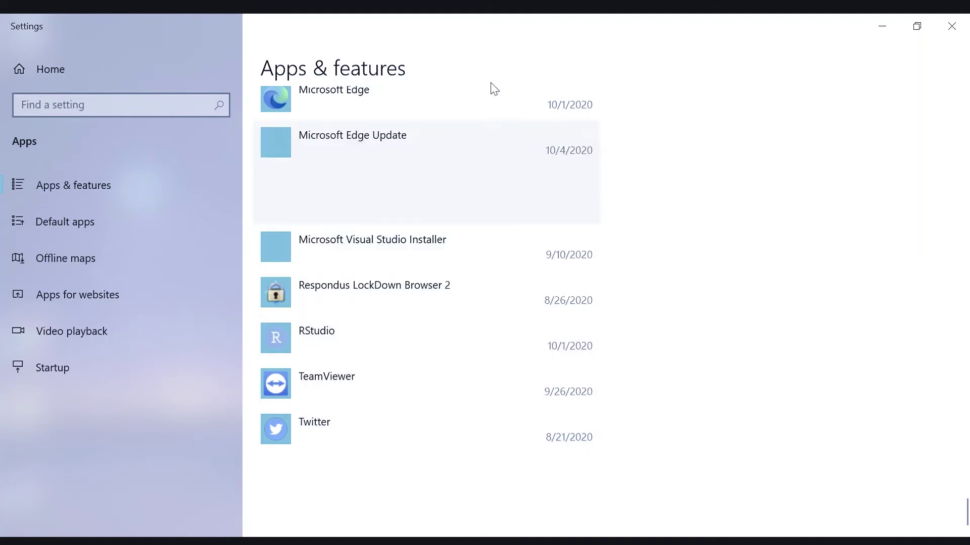
click(492, 97)
Step: Check the move options of Connect App, Battle.net, Adobe Lightroom and Webp Image Extensions
scroll(450, 232, up, 5)
click(402, 333)
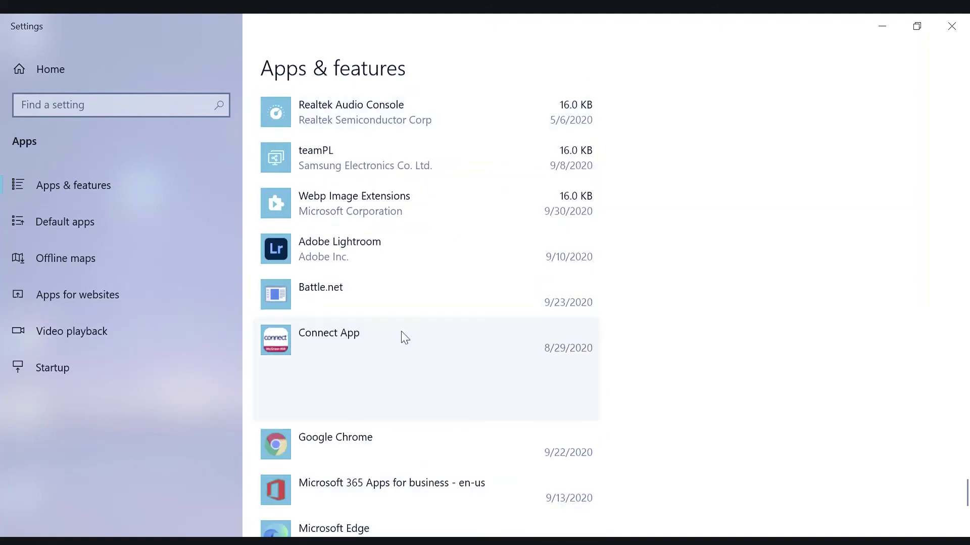
click(411, 300)
click(418, 255)
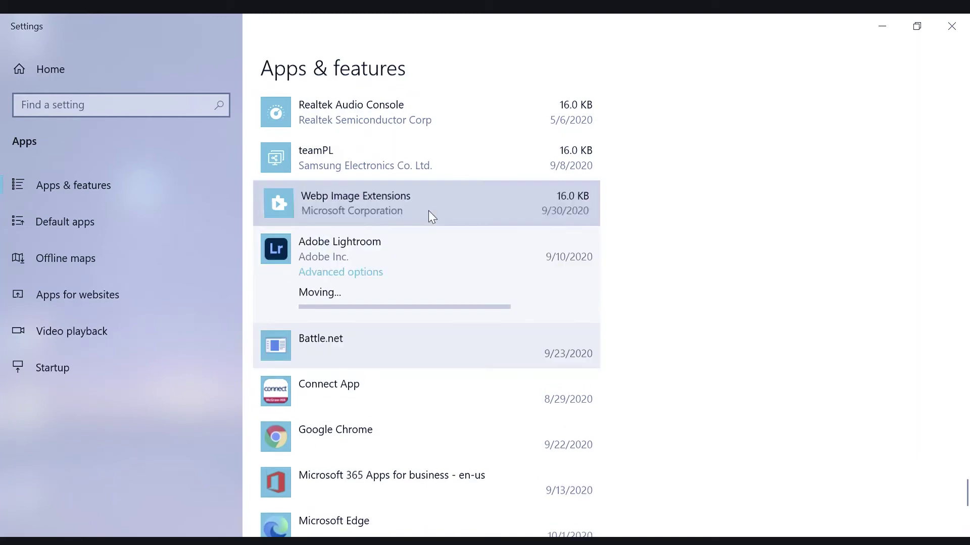
click(428, 211)
Step: Check the move options of Microsoft Update Health Tools, Booking.com Partner App, Web Media Extensions and News Reader for ESPN
scroll(427, 214, up, 3)
click(431, 218)
scroll(452, 218, up, 10)
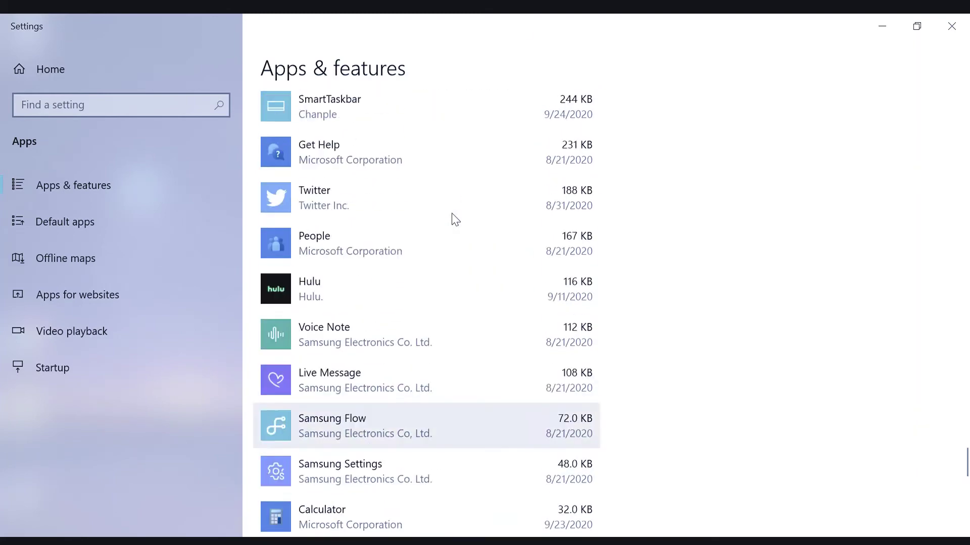
scroll(468, 147, up, 4)
click(460, 181)
scroll(457, 183, up, 5)
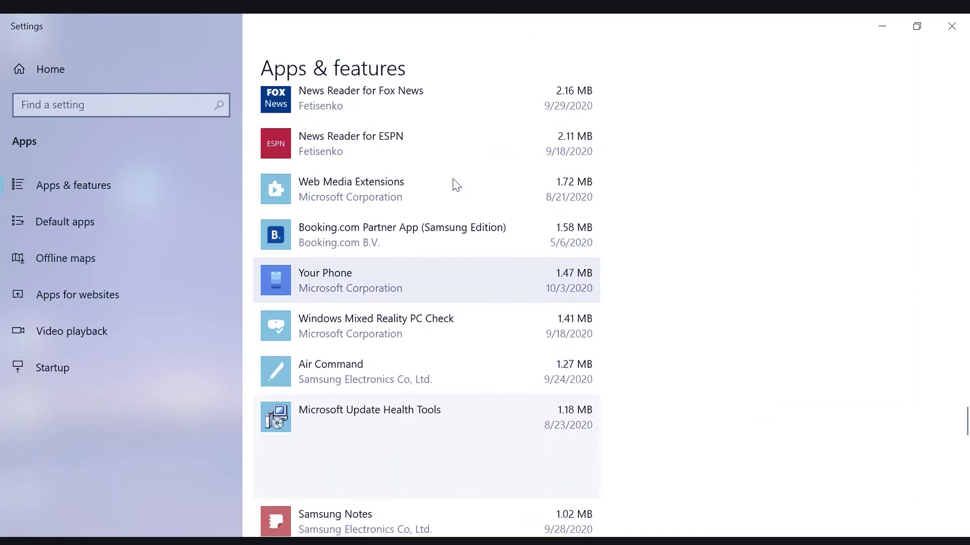
click(445, 218)
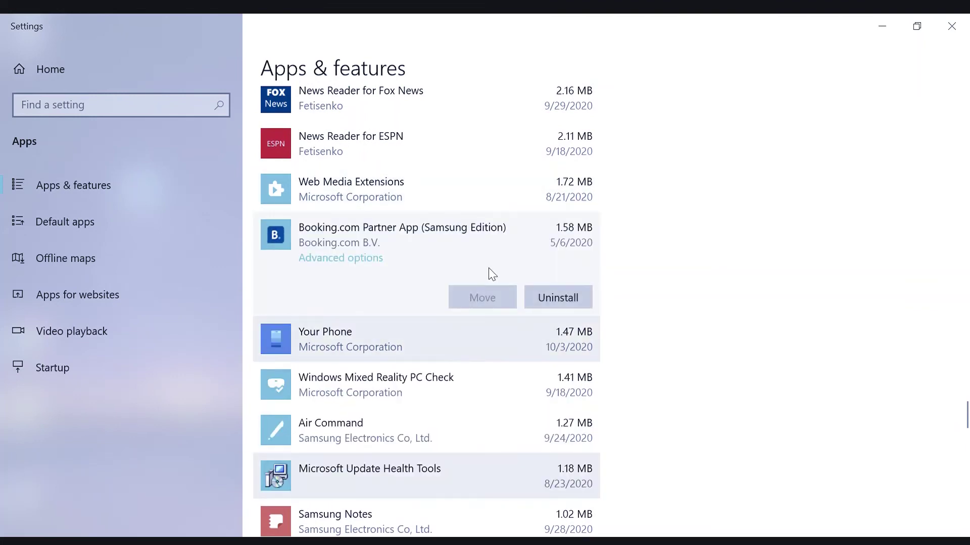
click(493, 212)
click(500, 150)
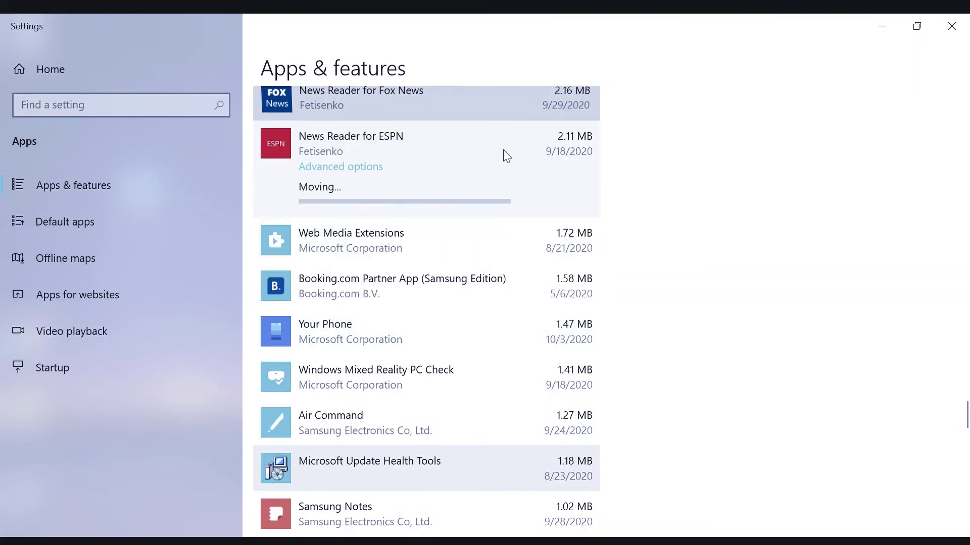
Step: Move News Reader for Fox News from Local Disk (C:) to Local Disk (F:)
scroll(504, 153, up, 3)
click(505, 253)
click(482, 318)
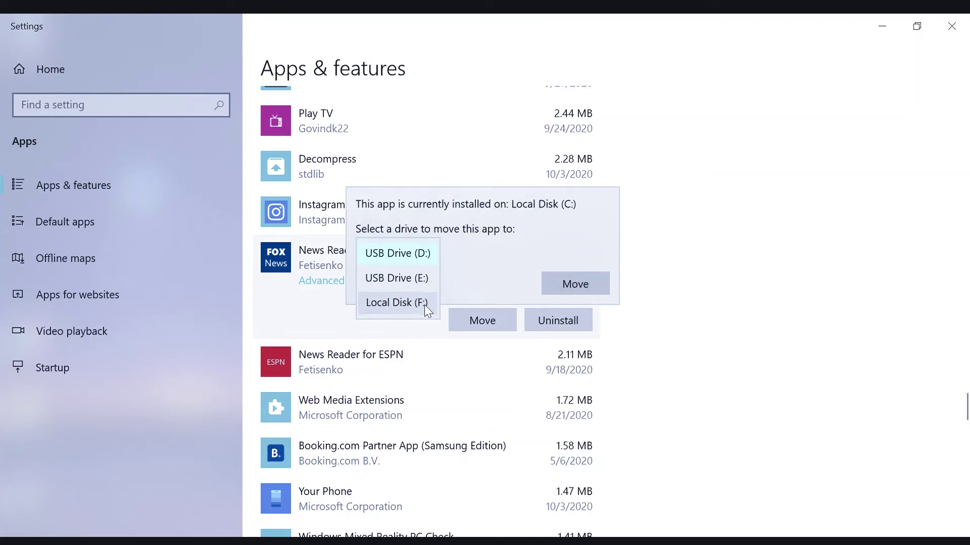
click(570, 287)
Step: Move the Instagram app to Local Disk (F:)
click(480, 214)
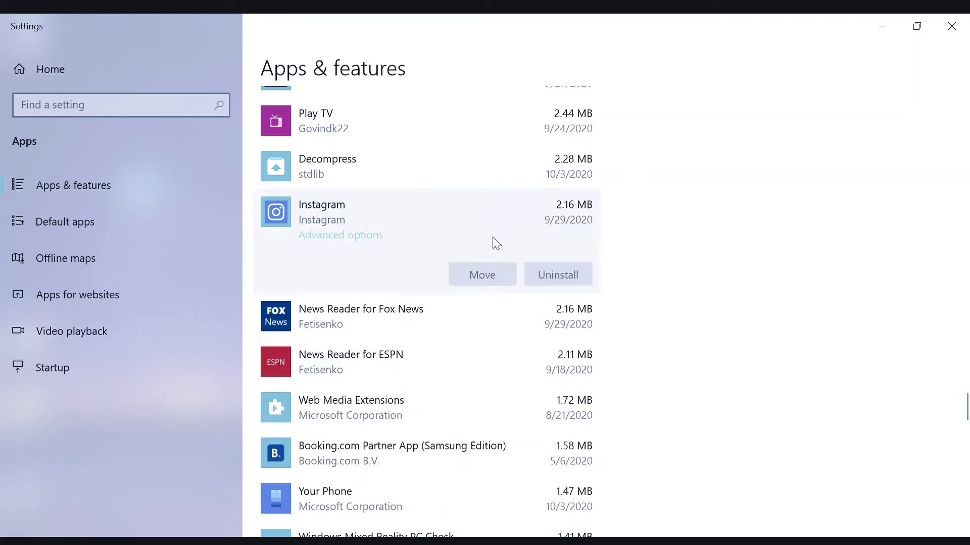
click(477, 277)
click(549, 245)
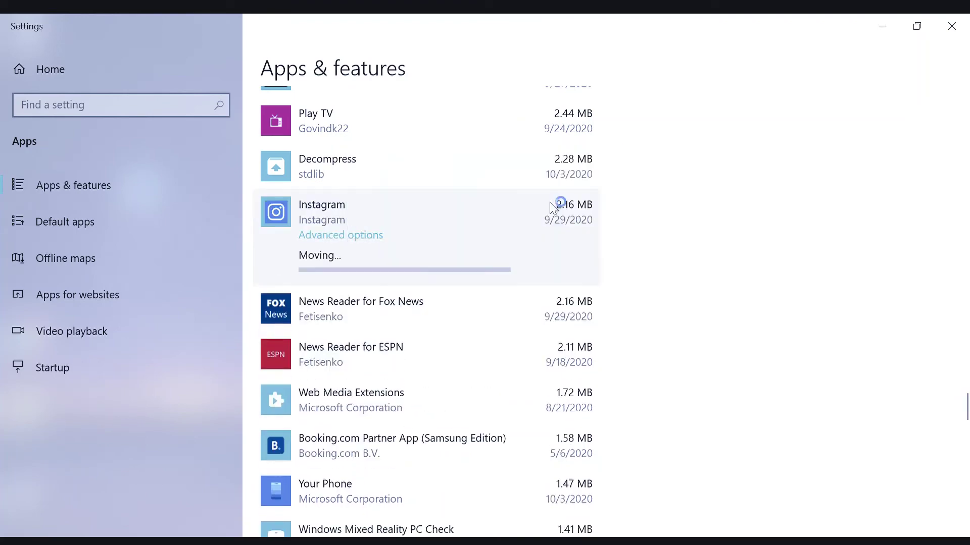
Step: Filter the app list to show only the apps installed on Local Disk (C:)
scroll(553, 201, up, 20)
scroll(553, 202, down, 1)
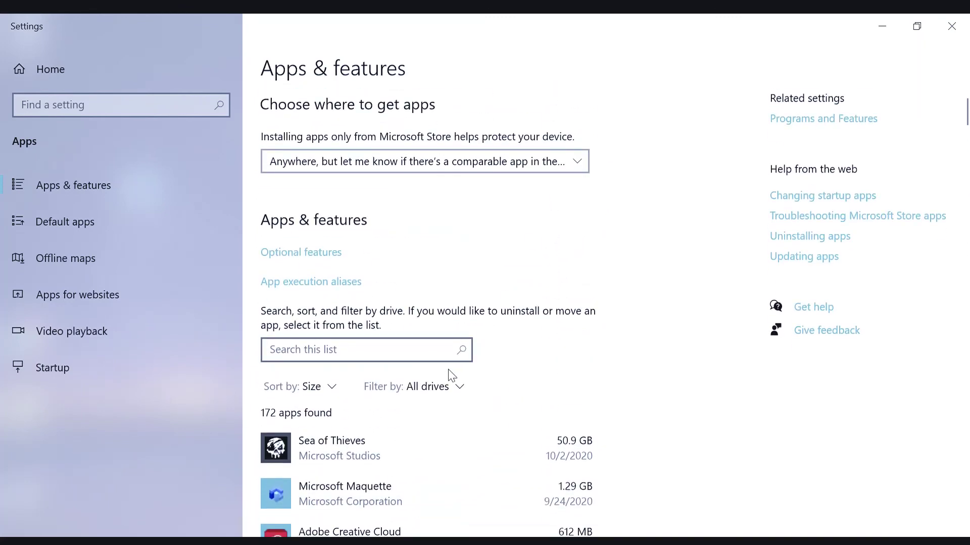
click(435, 386)
click(424, 442)
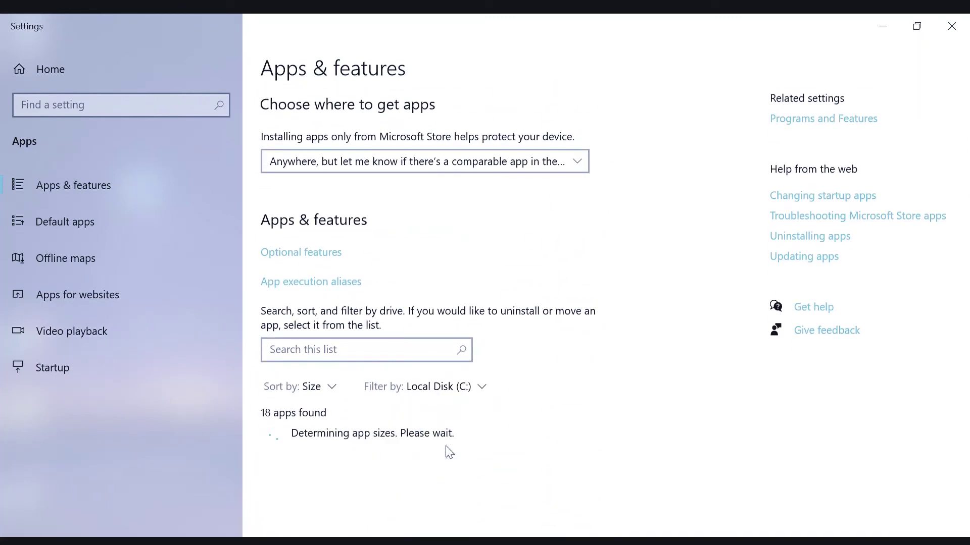
Step: Check the move options of Adobe Creative Cloud, Adobe XD and S Note in the filtered list
scroll(448, 452, down, 3)
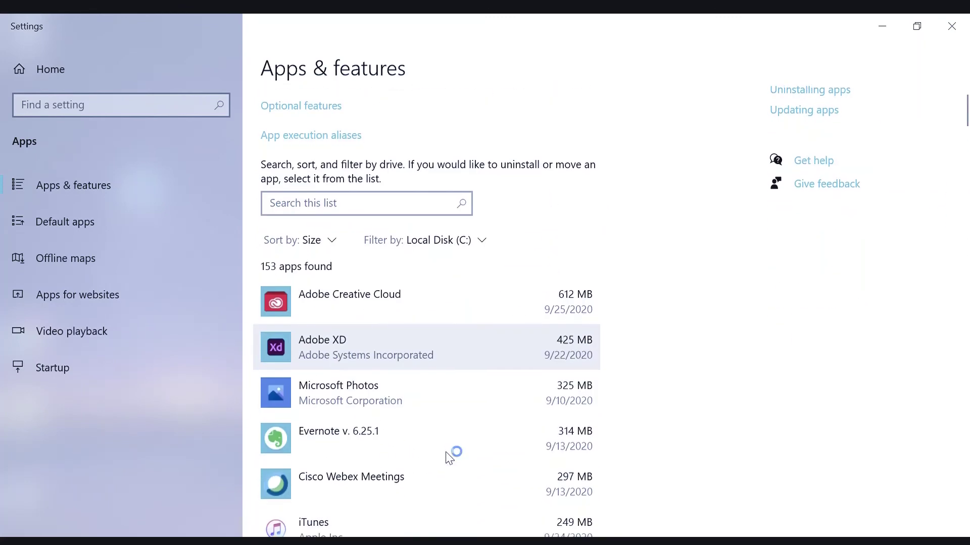
click(505, 301)
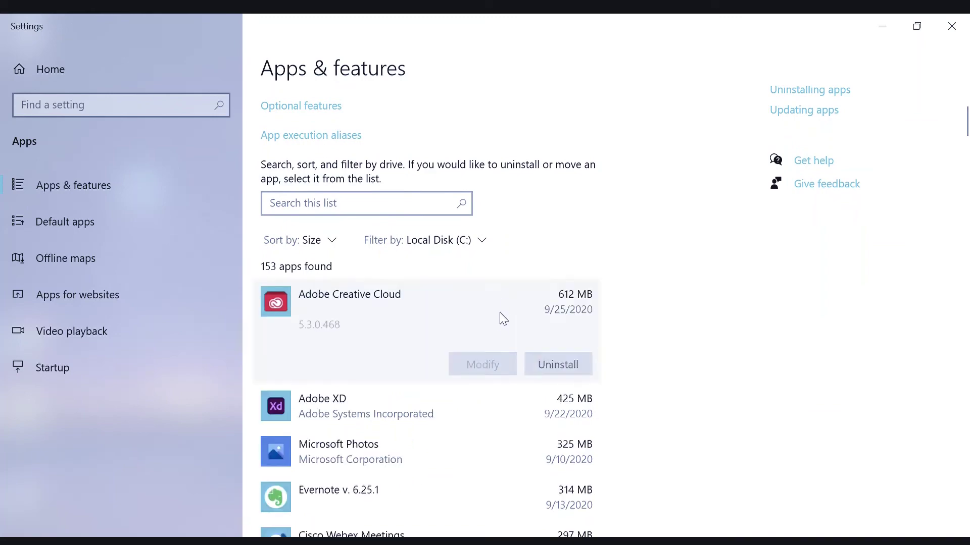
click(474, 403)
scroll(480, 407, down, 8)
scroll(480, 406, down, 5)
click(475, 372)
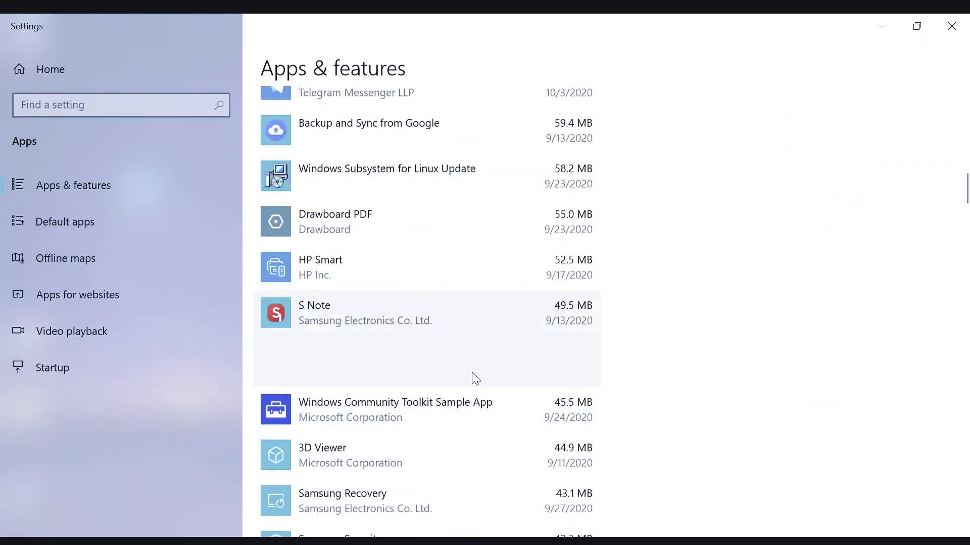
Step: Check the move options of Backup and Sync from Google, Windows Subsystem for Linux Update and 3D Viewer
click(475, 129)
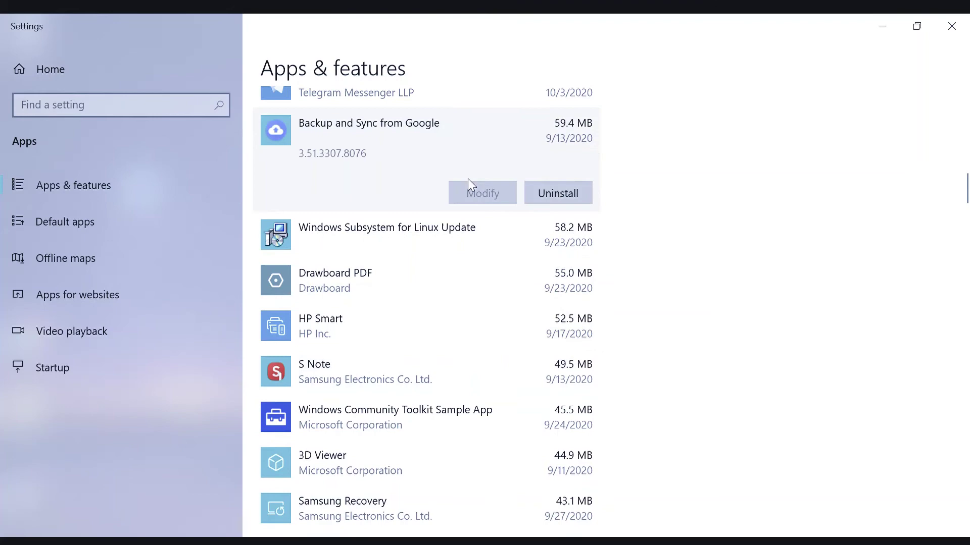
click(449, 223)
click(426, 463)
Step: Move Xbox Accessories from Local Disk (C:) to Local Disk (F:) and check the options of Samsung Settings Expansion Pack
scroll(426, 464, down, 5)
click(426, 465)
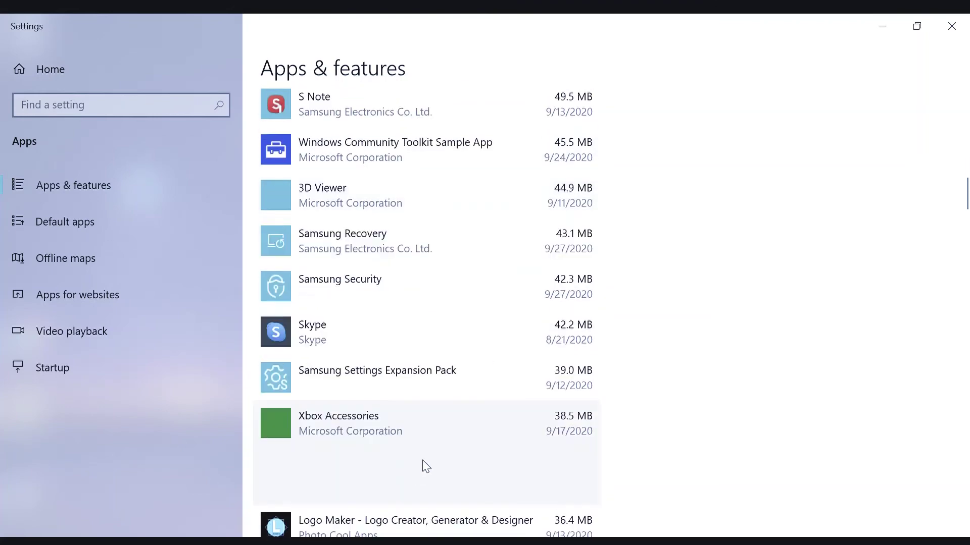
click(466, 497)
click(423, 468)
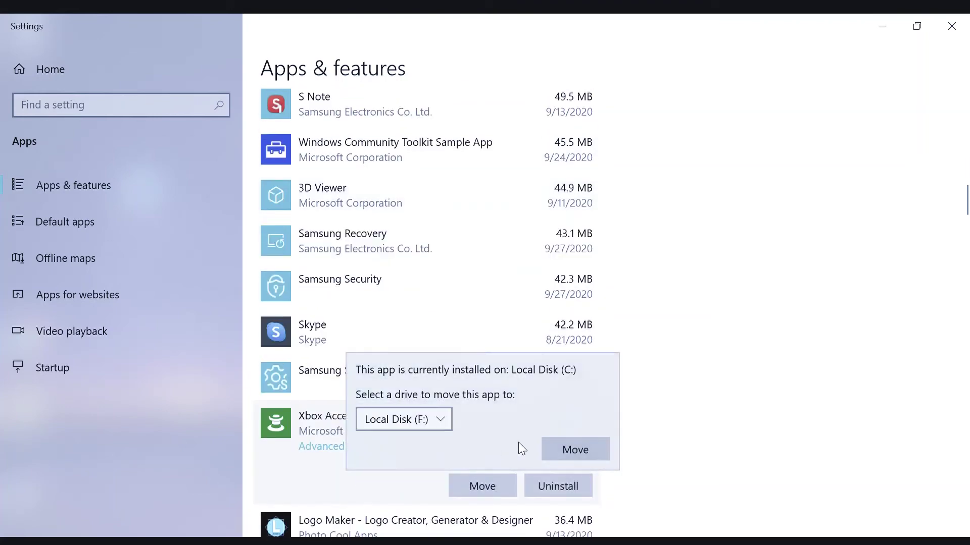
click(559, 452)
click(520, 376)
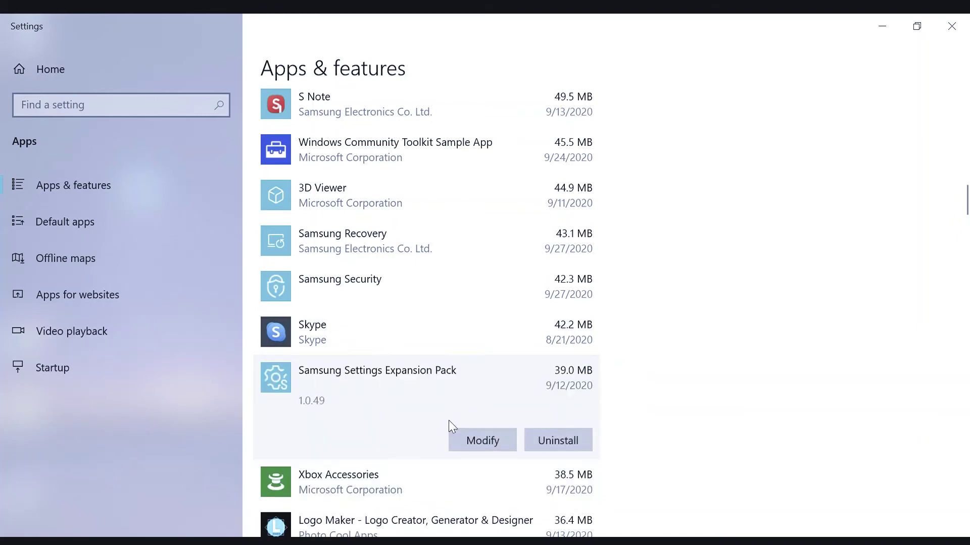
Step: Move Intel Graphics Command Center (Beta) from Local Disk (C:) to Local Disk (F:)
scroll(461, 368, down, 10)
click(462, 368)
click(472, 385)
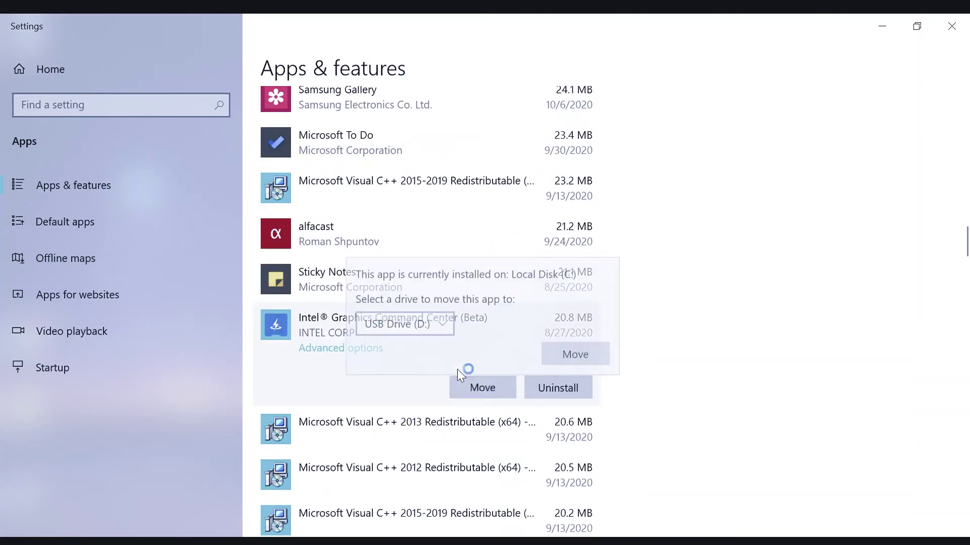
click(402, 324)
click(583, 351)
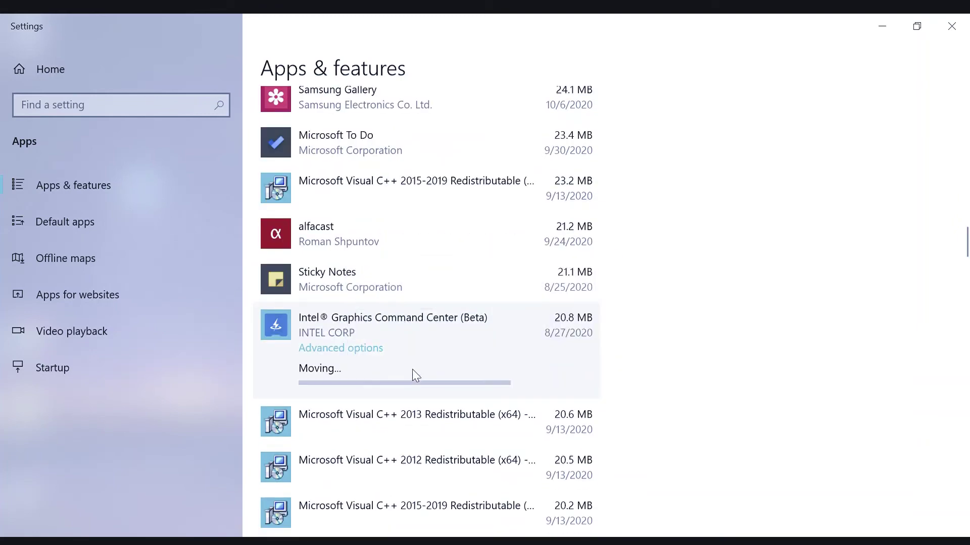
Step: Move the Fluent Terminal app to Local Disk (F:)
scroll(399, 388, down, 4)
click(370, 426)
click(456, 442)
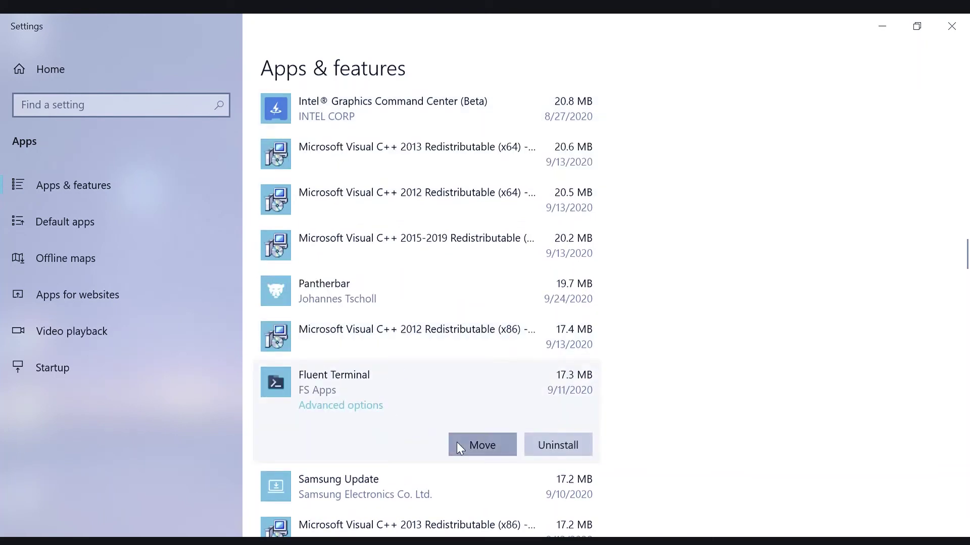
click(553, 399)
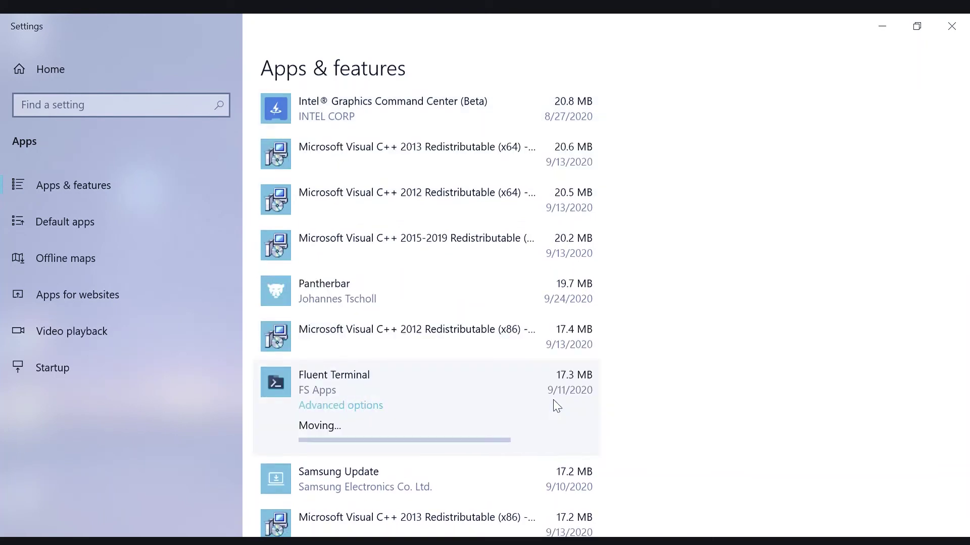
Step: Check the move status of Quick Search, Samsung Update Service and World National Parks
scroll(553, 401, down, 8)
click(446, 220)
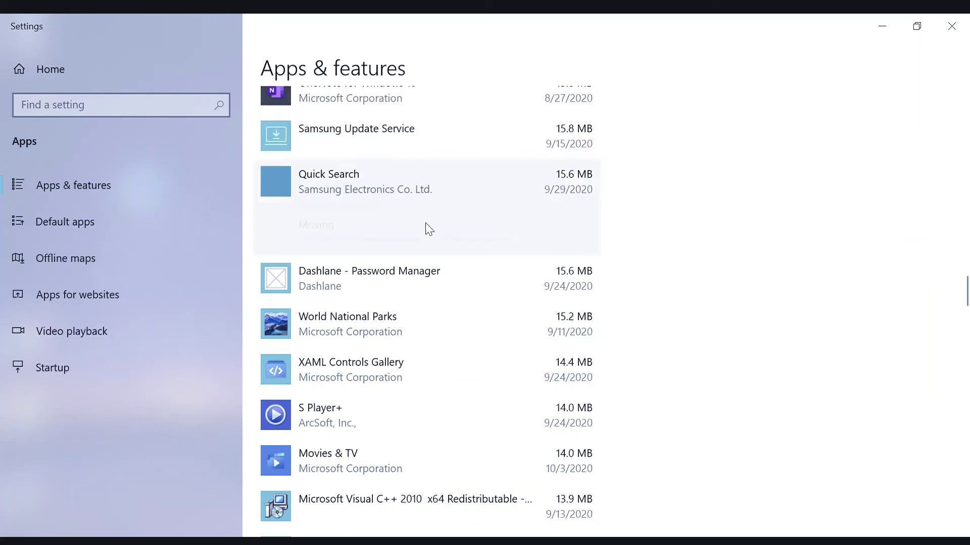
click(432, 131)
click(435, 316)
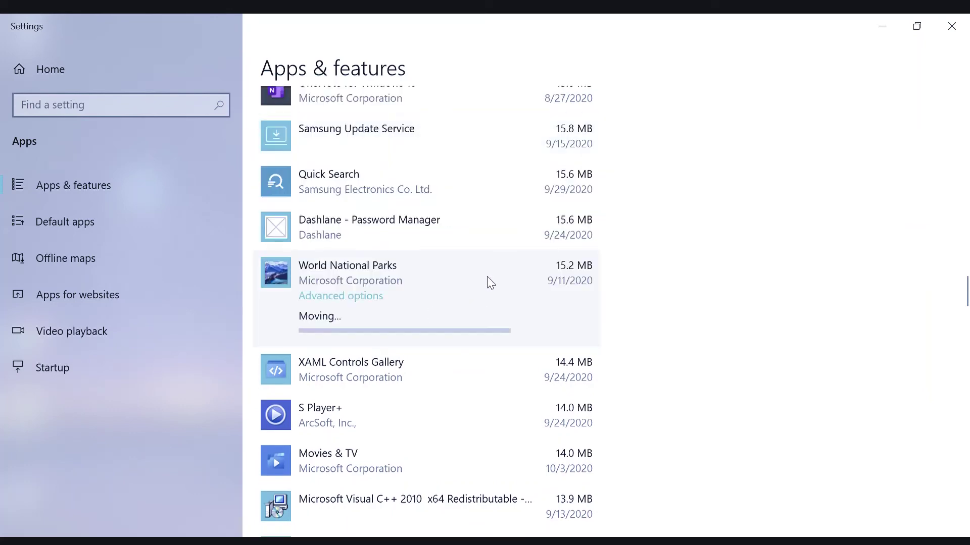
Step: Check the move status of Dashlane - Password Manager, Movies & TV and S Player+
click(478, 223)
click(383, 449)
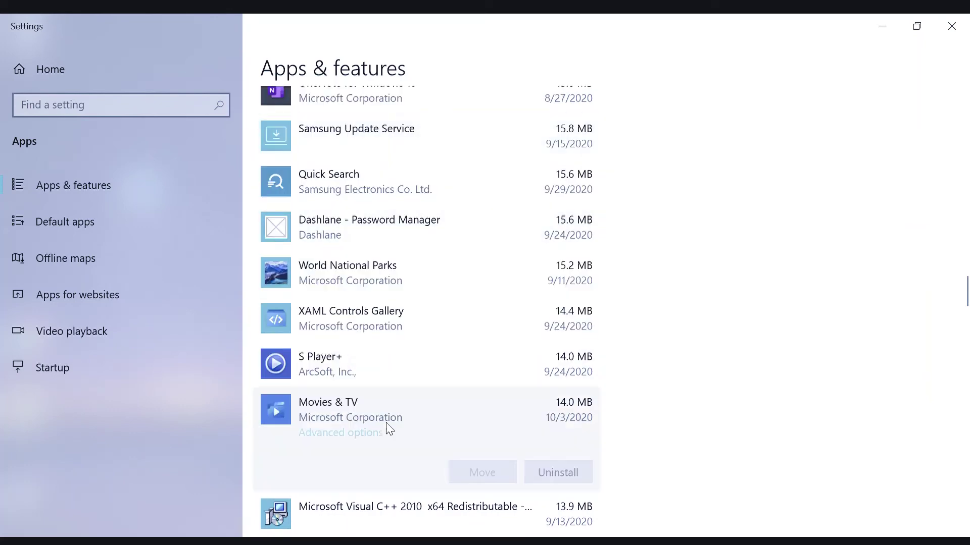
click(439, 369)
scroll(462, 449, down, 5)
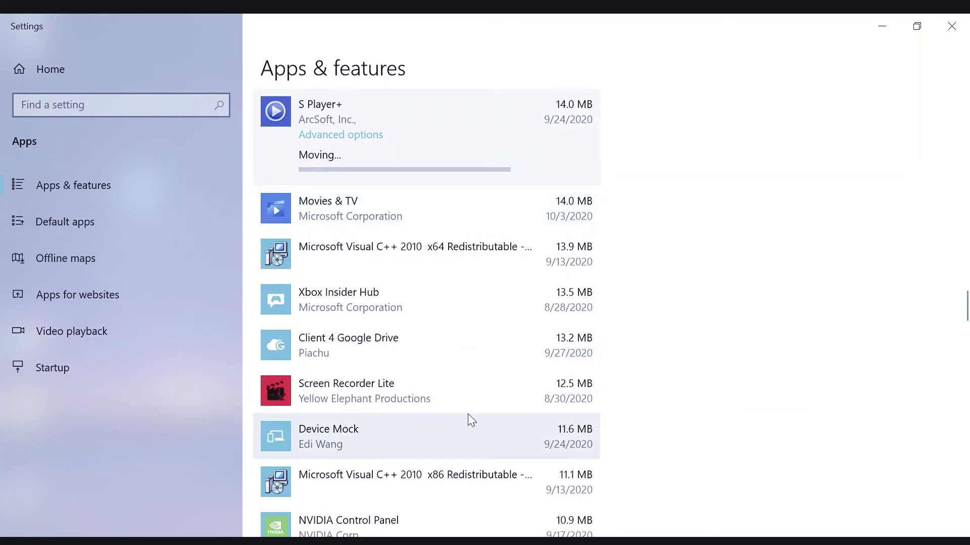
Step: Move the Device Mock app from Local Disk (C:) to Local Disk (F:)
click(431, 438)
click(479, 448)
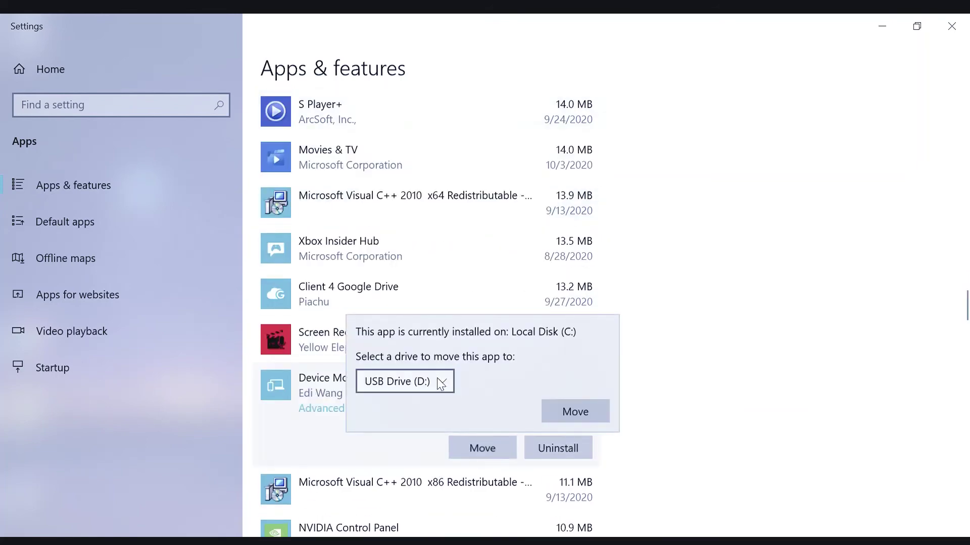
click(543, 412)
Step: Move the Samsung PC Cleaner app to Local Disk (F:)
scroll(515, 381, down, 5)
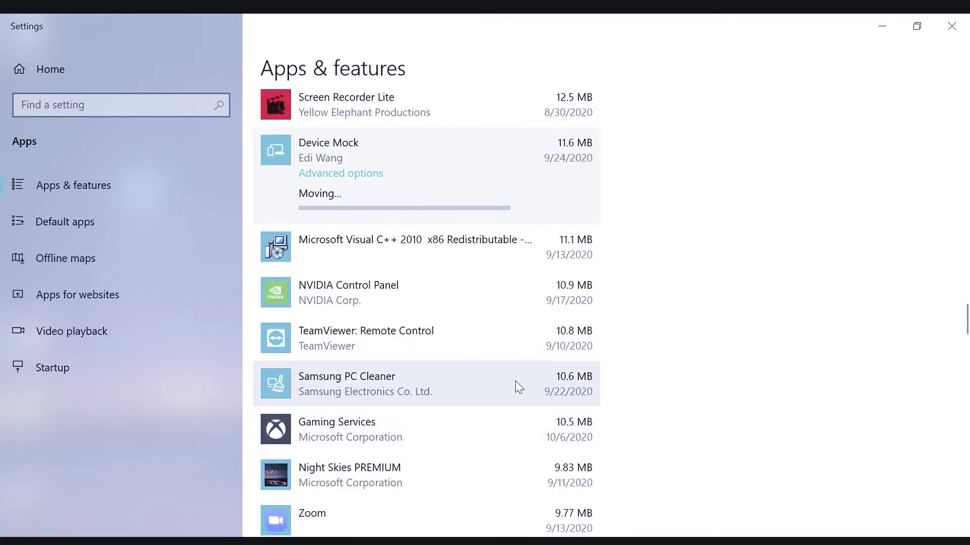
click(489, 423)
click(457, 343)
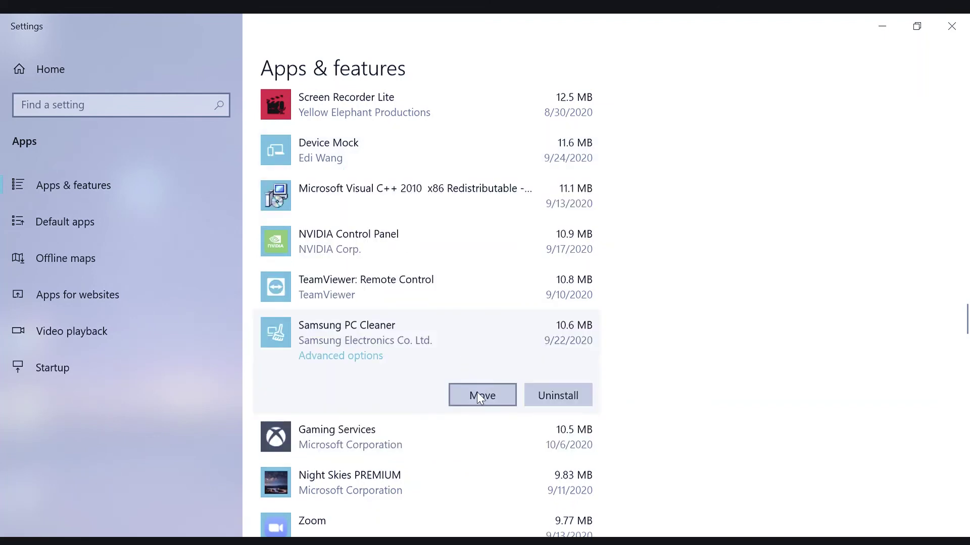
click(479, 394)
click(396, 330)
click(411, 378)
click(579, 355)
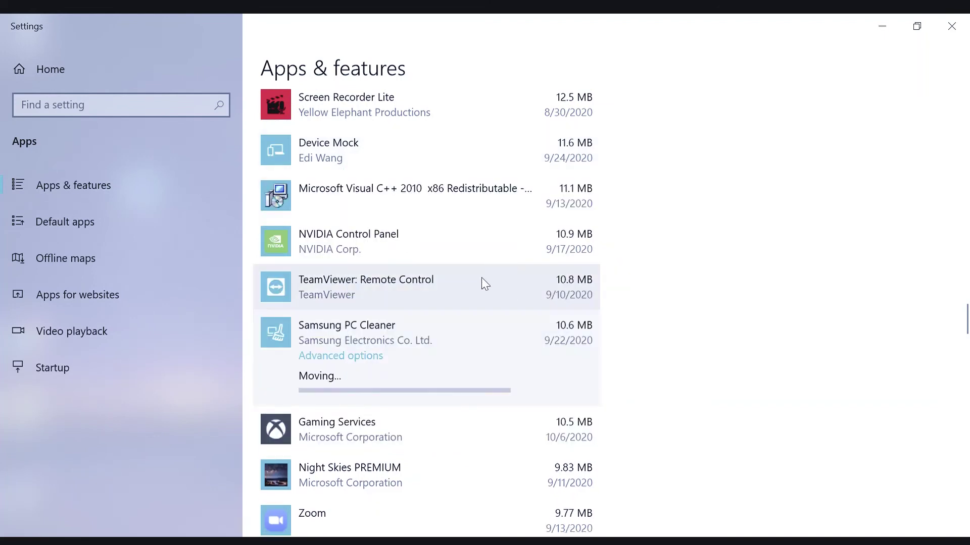
Step: Move TeamViewer: Remote Control from Local Disk (C:) to Local Disk (F:)
click(481, 279)
click(464, 351)
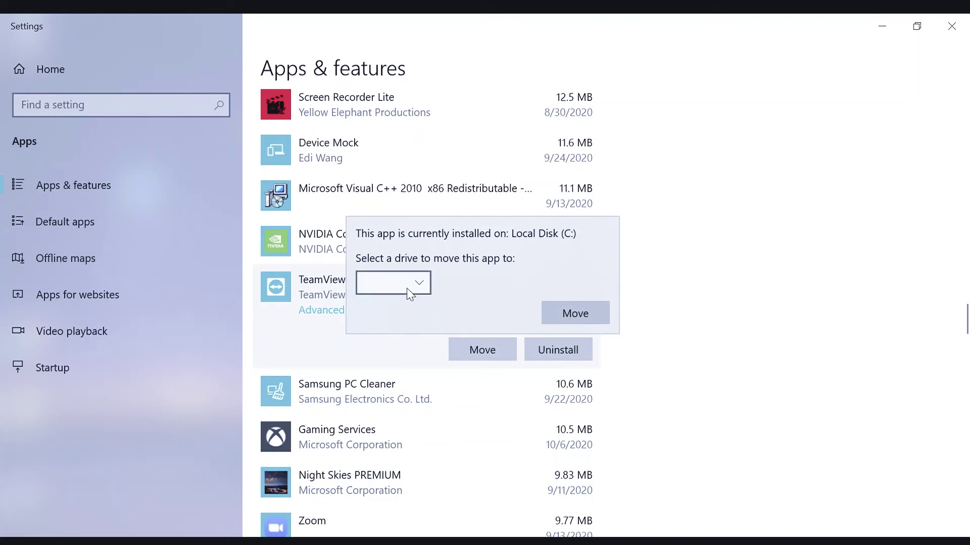
click(404, 338)
click(461, 348)
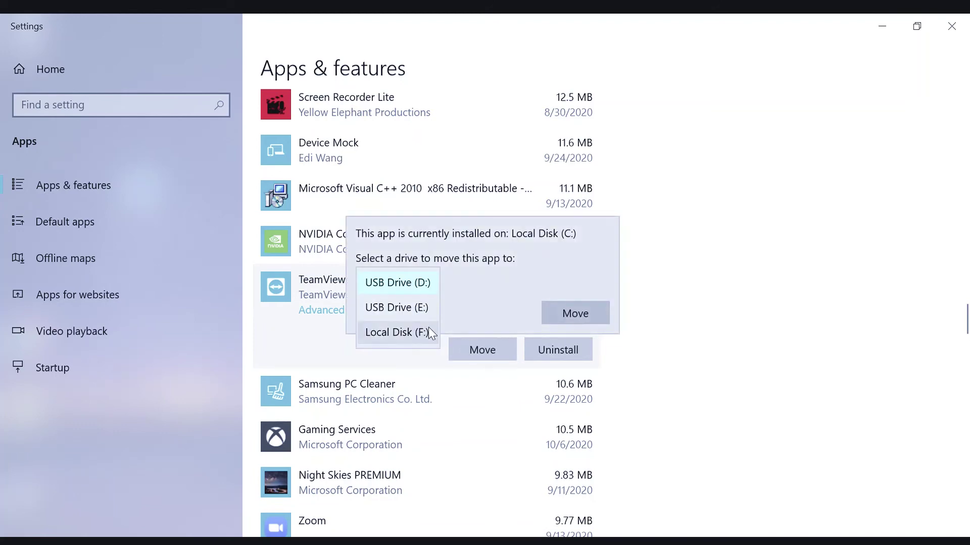
click(572, 316)
Step: Move WooCommerce for Windows from Local Disk (C:) to Local Disk (F:)
scroll(485, 392, down, 10)
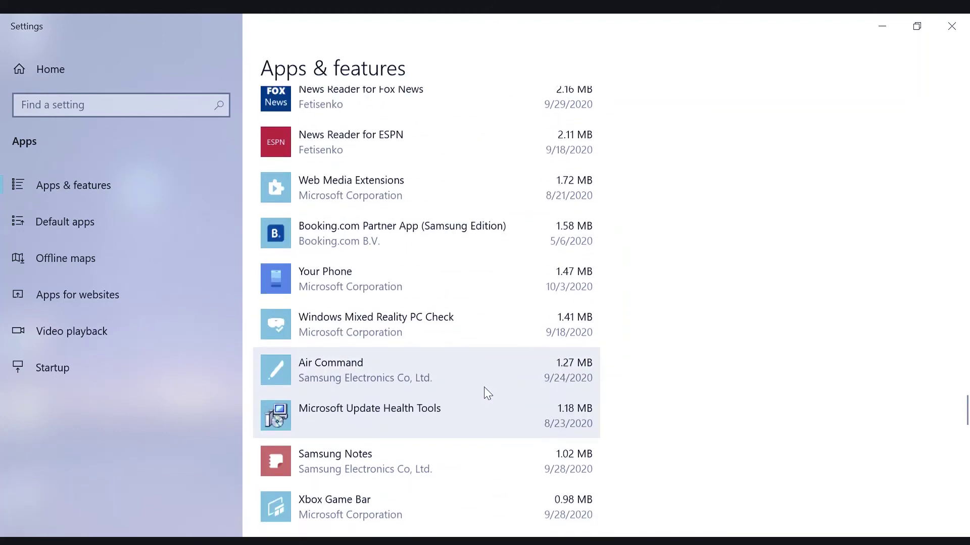
scroll(472, 397, up, 15)
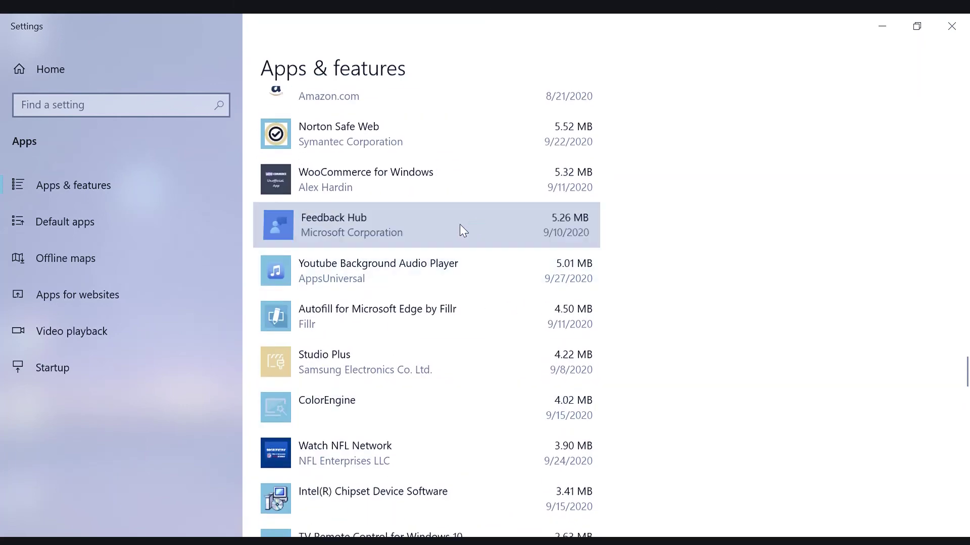
click(459, 225)
click(474, 144)
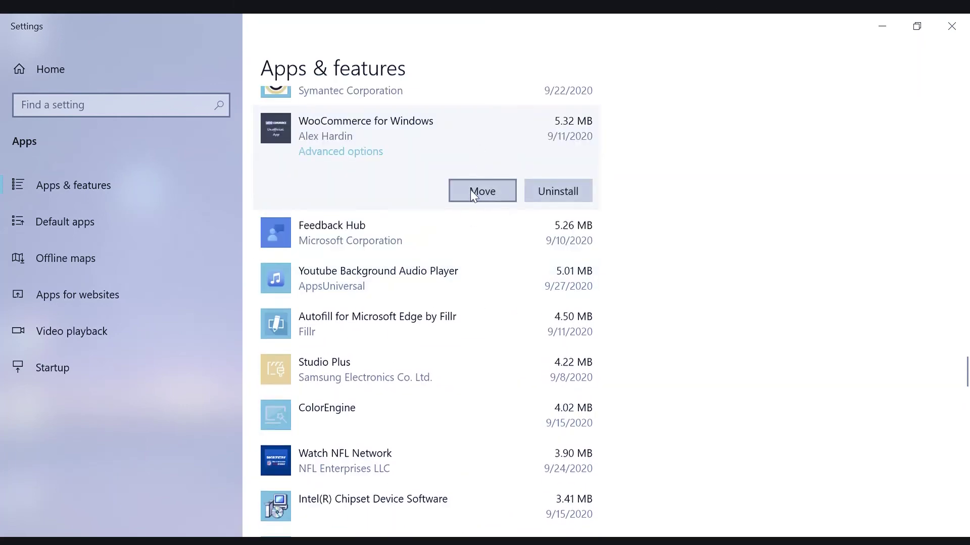
click(471, 190)
click(423, 179)
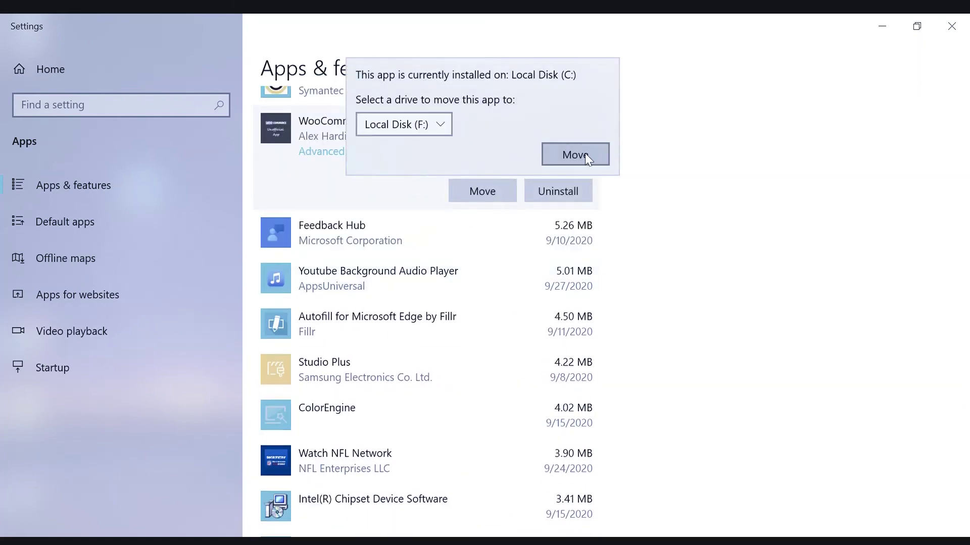
click(576, 154)
Step: Move Youtube Background Audio Player and Autofill for Microsoft Edge by Fillr to Local Disk (F:)
click(458, 281)
click(456, 281)
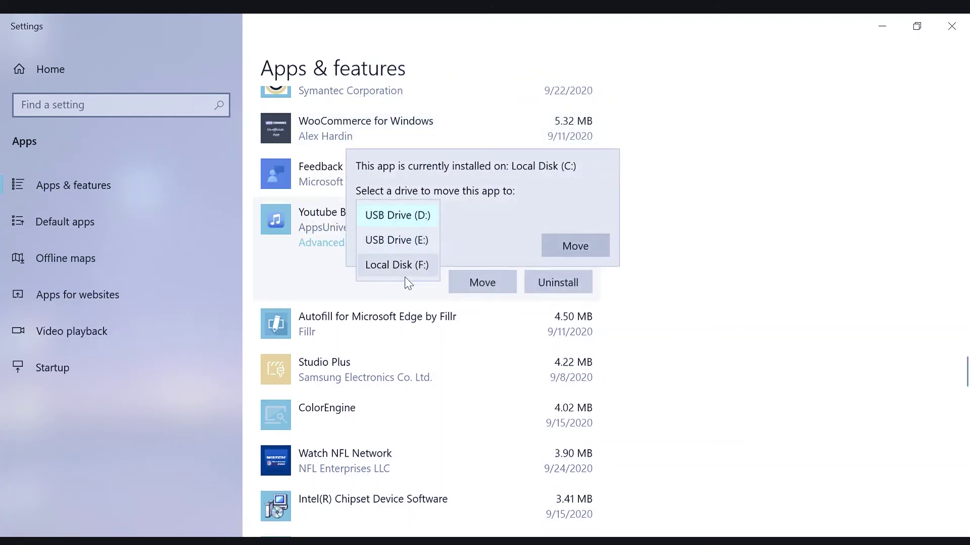
click(570, 244)
click(481, 324)
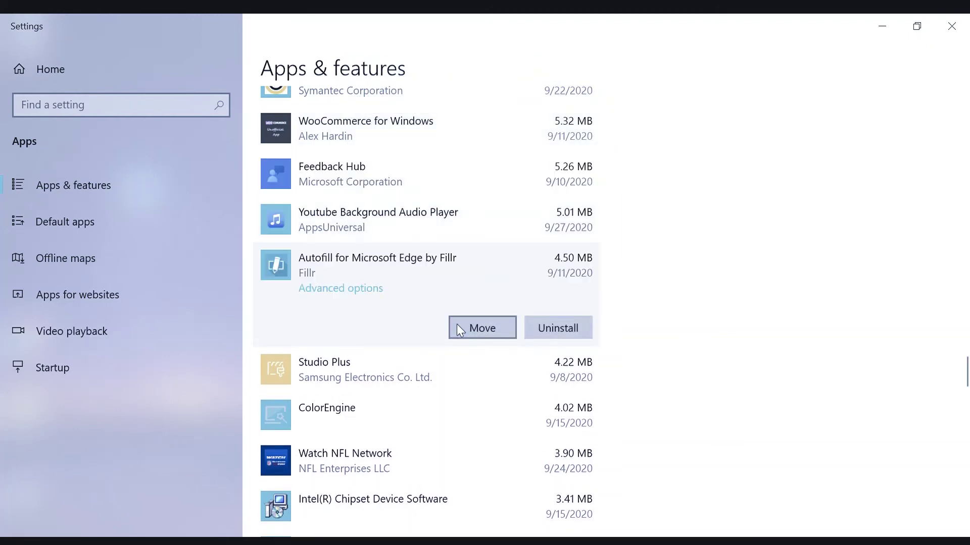
click(460, 329)
click(429, 312)
click(575, 291)
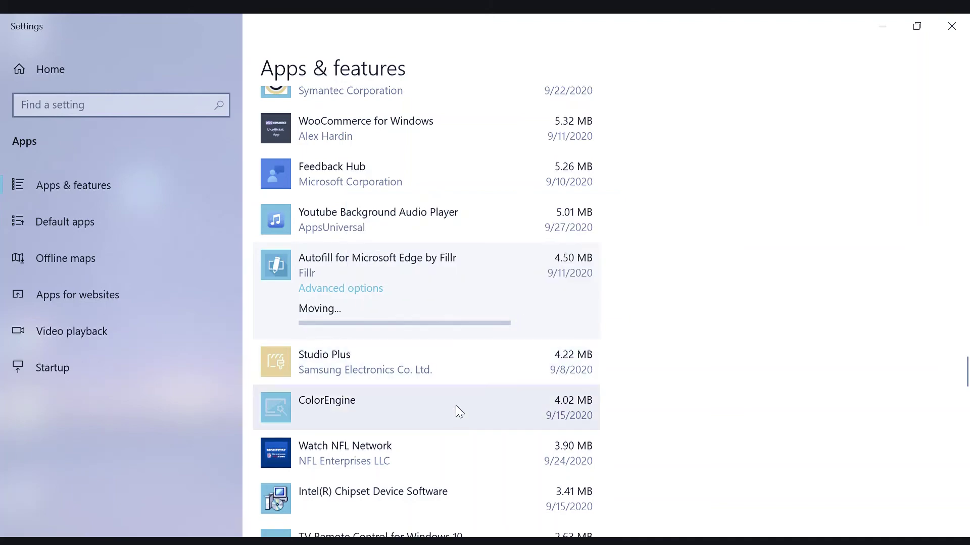
Step: Check whether ColorEngine and OneNote for Windows 10 can be moved to another drive
click(455, 407)
click(460, 415)
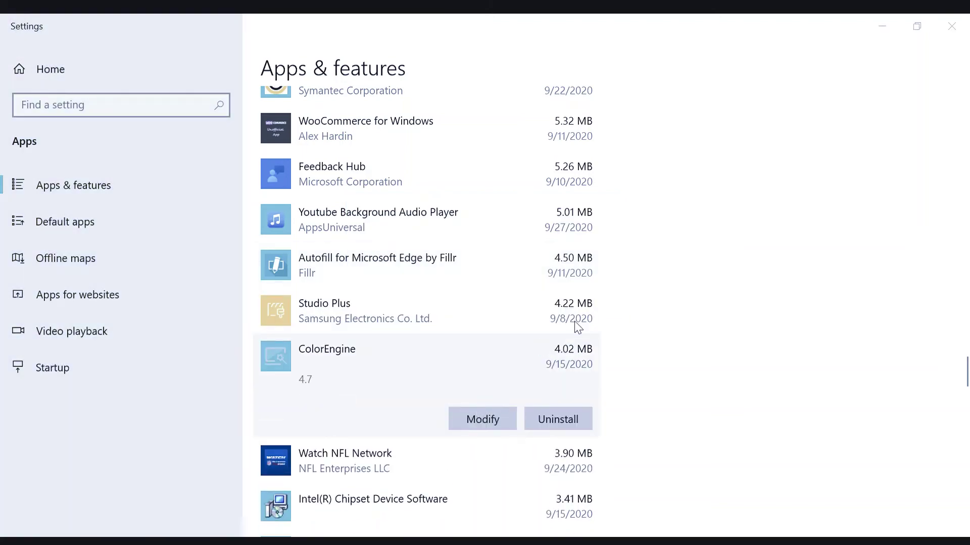
scroll(426, 210, up, 20)
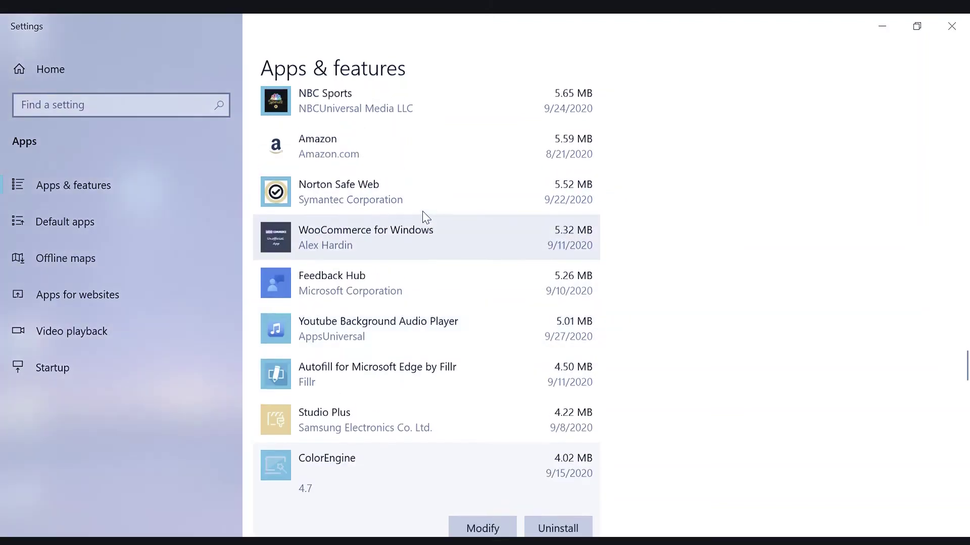
click(422, 211)
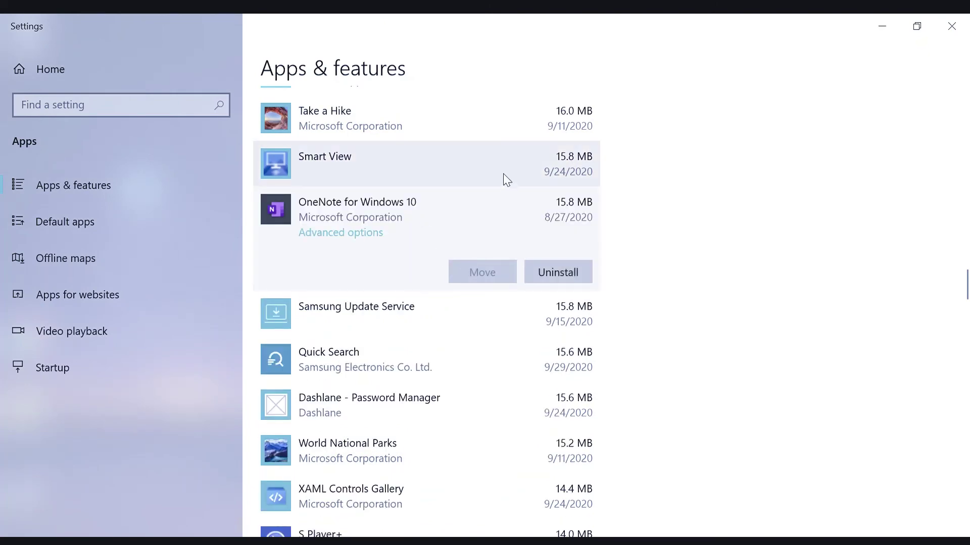
scroll(502, 136, down, 1)
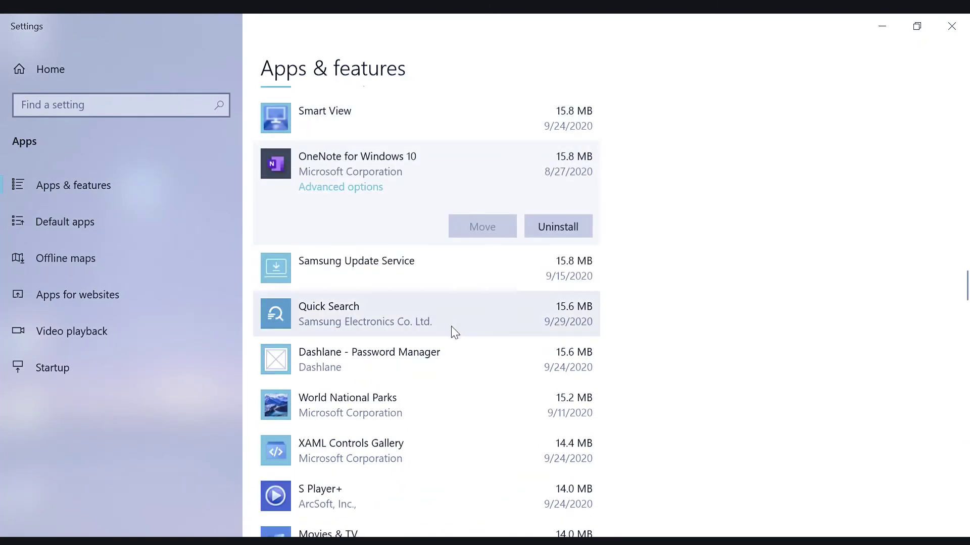
click(407, 450)
scroll(513, 229, up, 2)
scroll(511, 228, up, 10)
Step: Move the Mapy.cz app from Local Disk (C:) to Local Disk (F:)
click(515, 144)
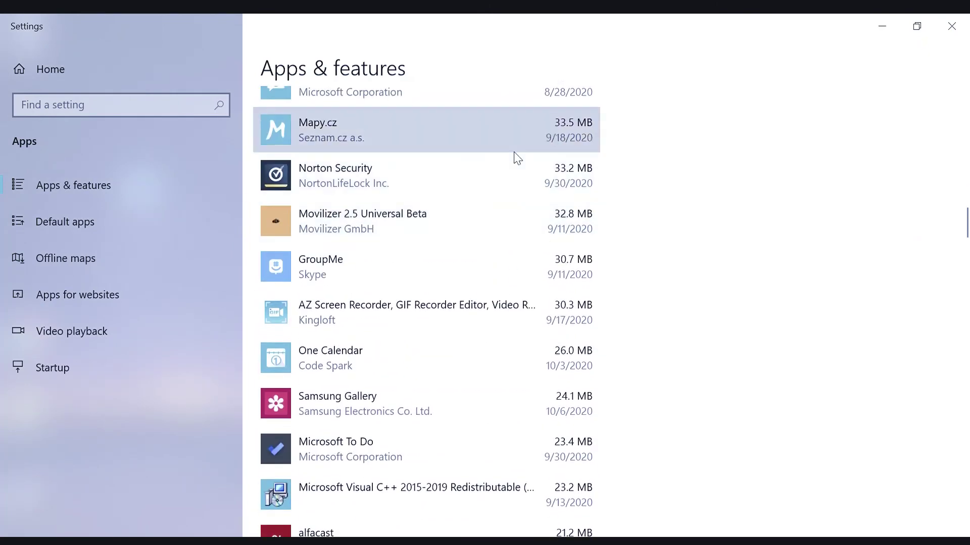
click(504, 201)
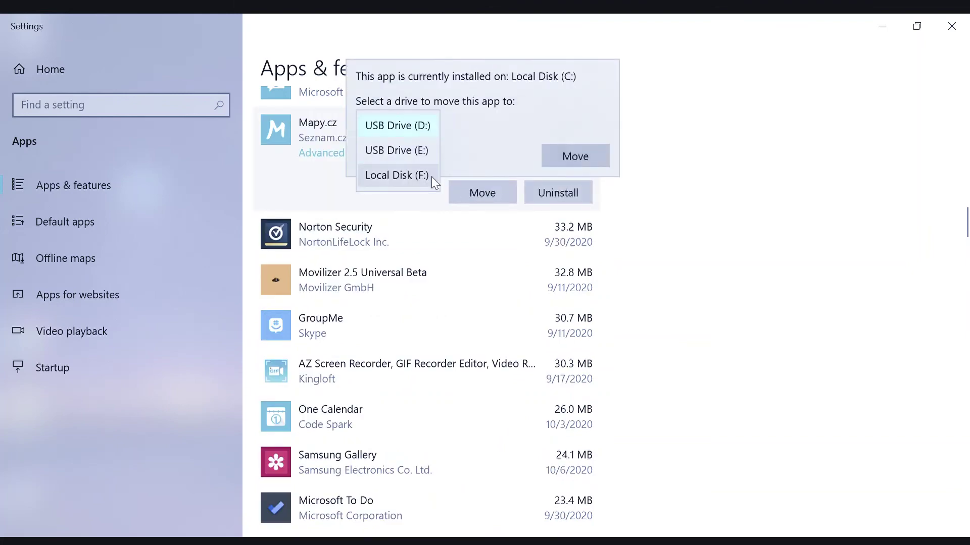
click(576, 156)
Step: Check the move status of Samsung Security and 3D Viewer
scroll(541, 158, up, 4)
scroll(487, 145, up, 4)
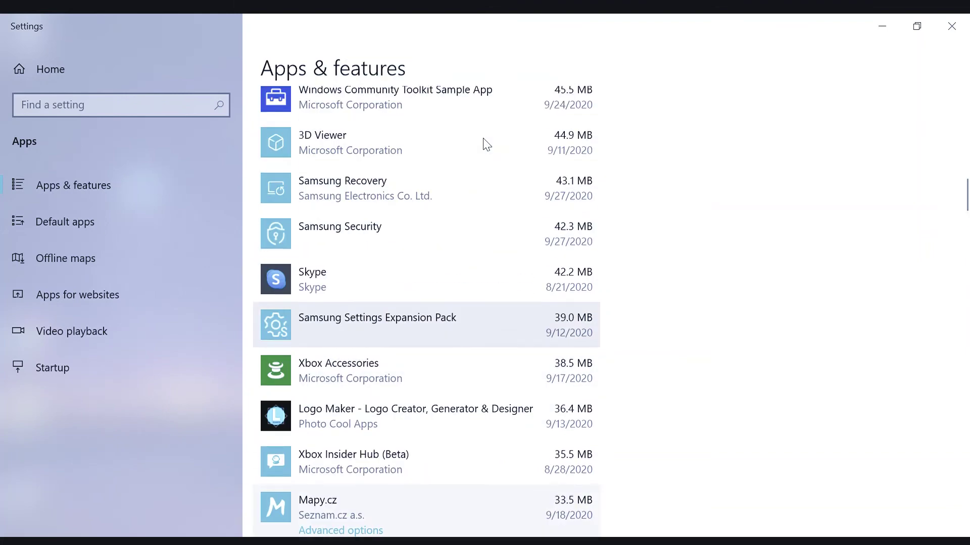
click(426, 272)
click(480, 241)
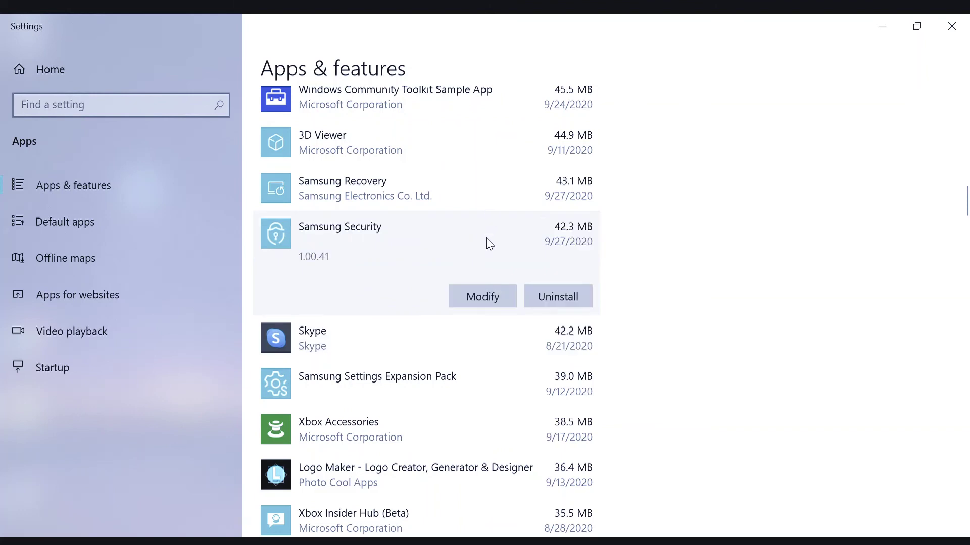
click(486, 204)
click(495, 153)
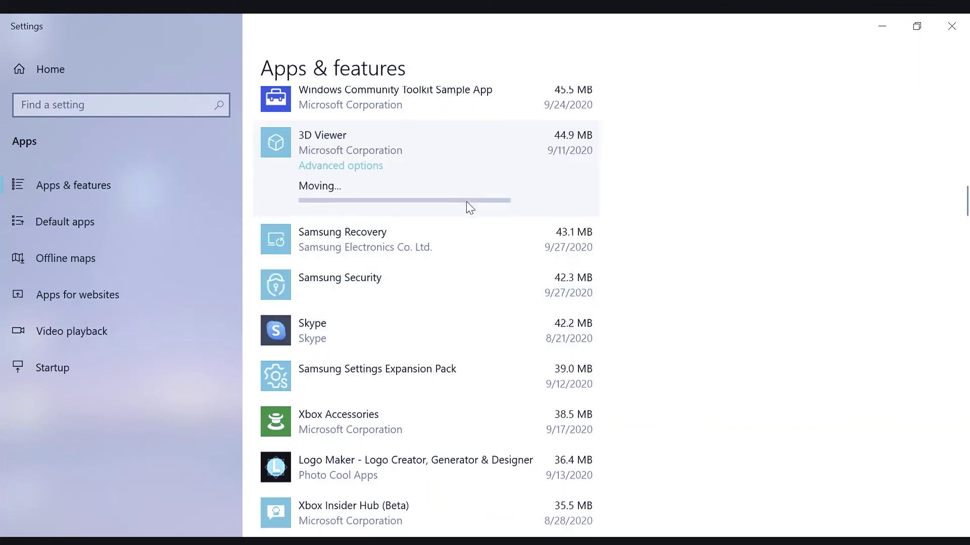
Step: Move the Samsung Recovery app from Local Disk (C:) to Local Disk (F:)
click(453, 238)
click(462, 254)
click(432, 188)
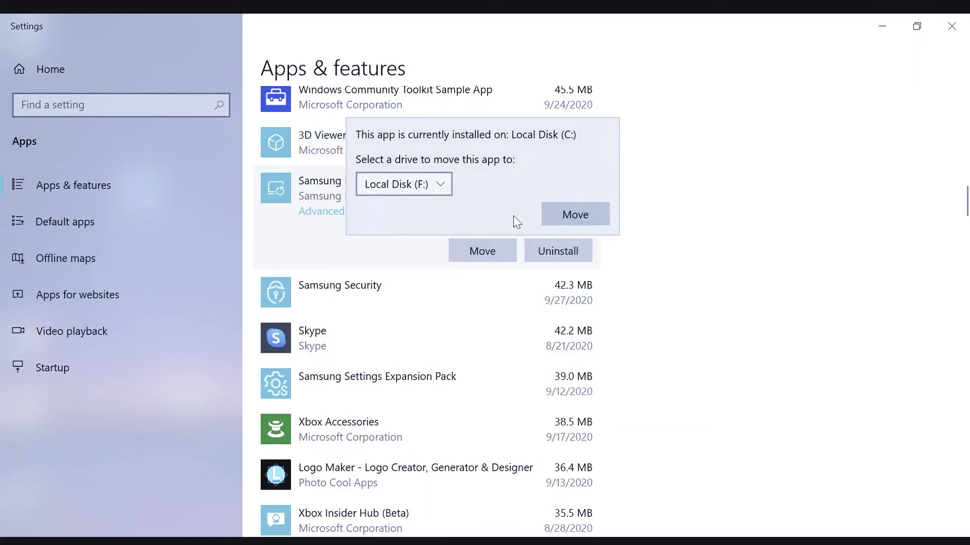
click(547, 219)
Step: Check the move status of Microsoft OneDrive, PDF X and Messenger among the larger apps
scroll(551, 217, up, 6)
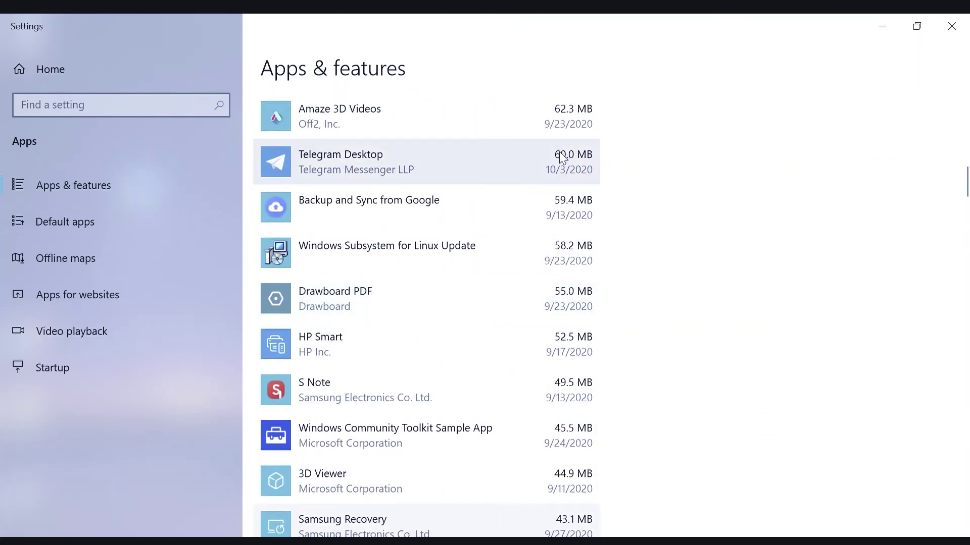
scroll(558, 164, up, 5)
scroll(533, 176, up, 5)
click(524, 194)
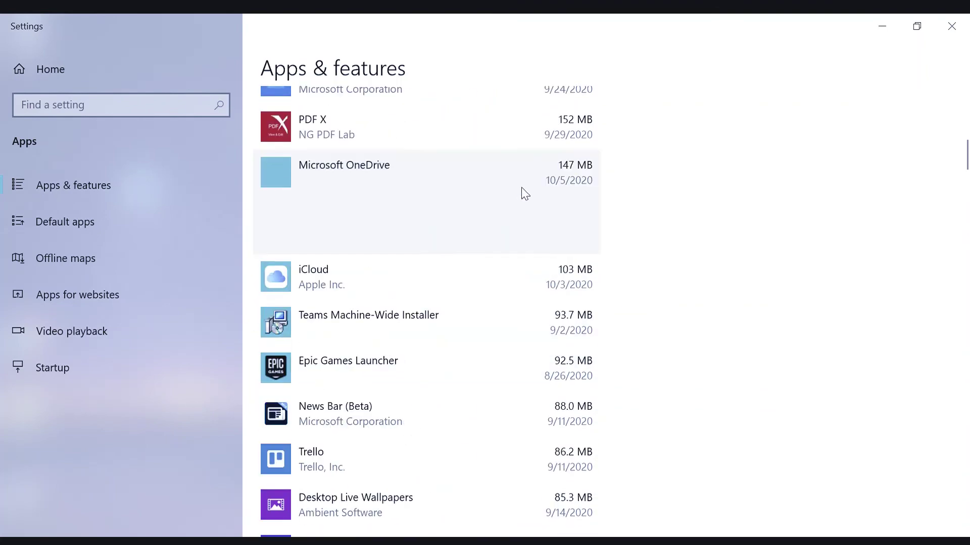
click(505, 127)
scroll(495, 182, up, 5)
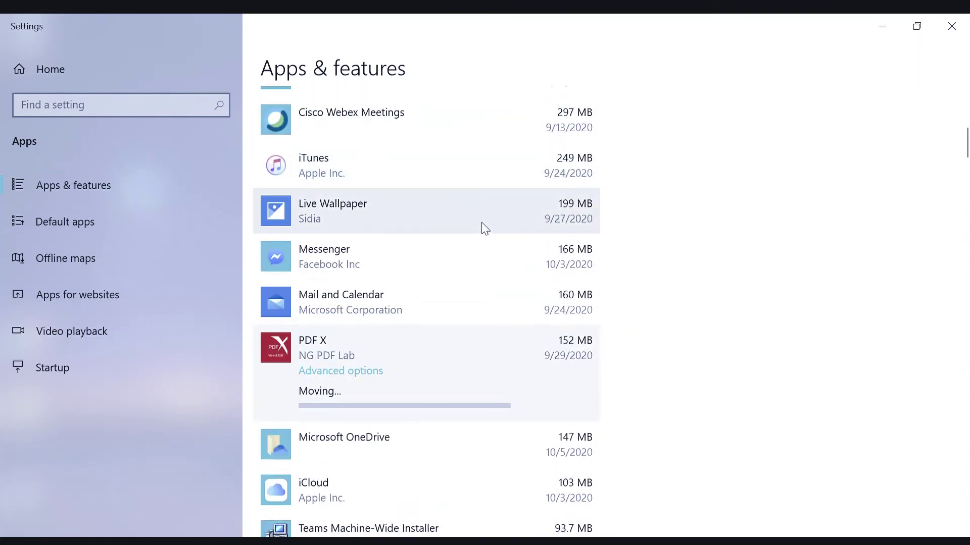
click(484, 222)
click(478, 298)
scroll(492, 202, up, 3)
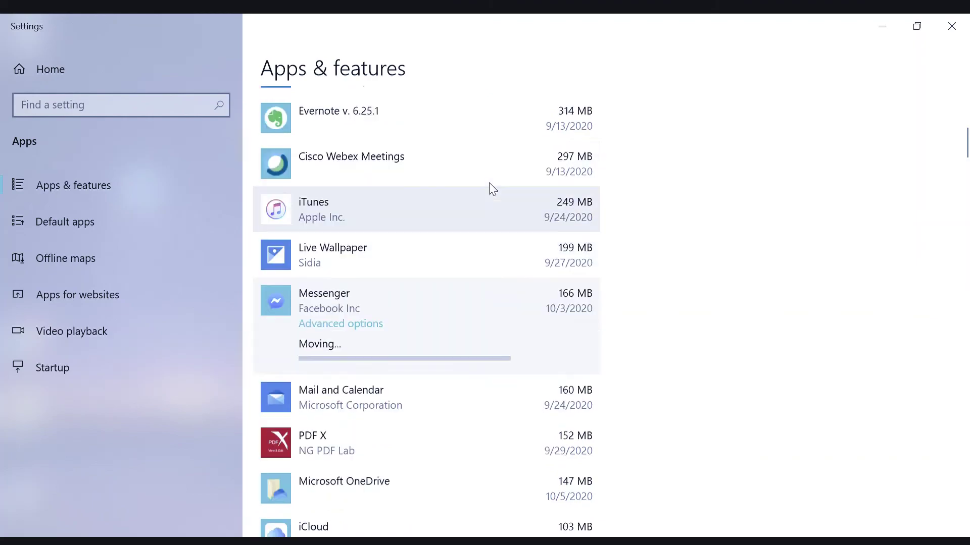
click(475, 219)
scroll(466, 217, up, 5)
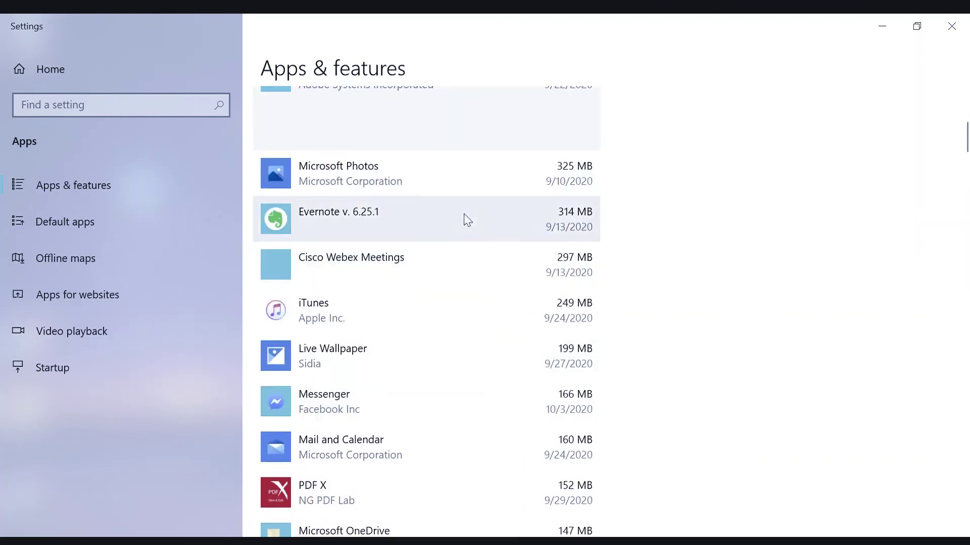
Step: Move the Decompress app from Local Disk (C:) to Local Disk (F:)
scroll(466, 218, down, 15)
scroll(401, 303, down, 10)
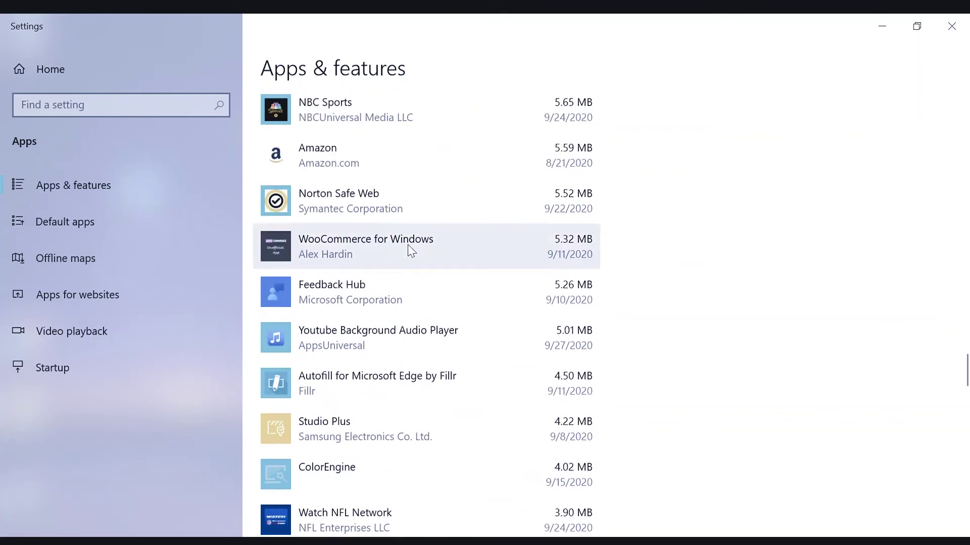
scroll(371, 416, down, 5)
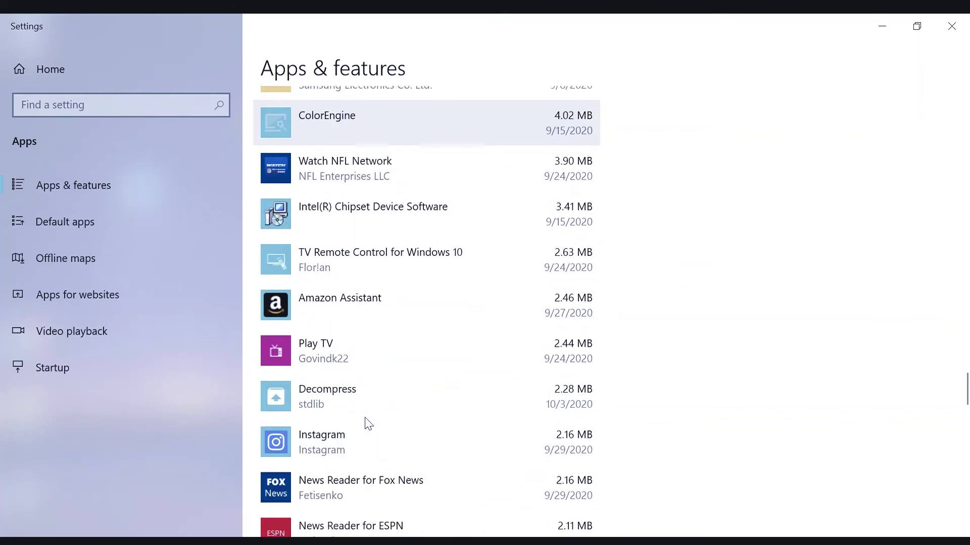
click(374, 392)
click(486, 410)
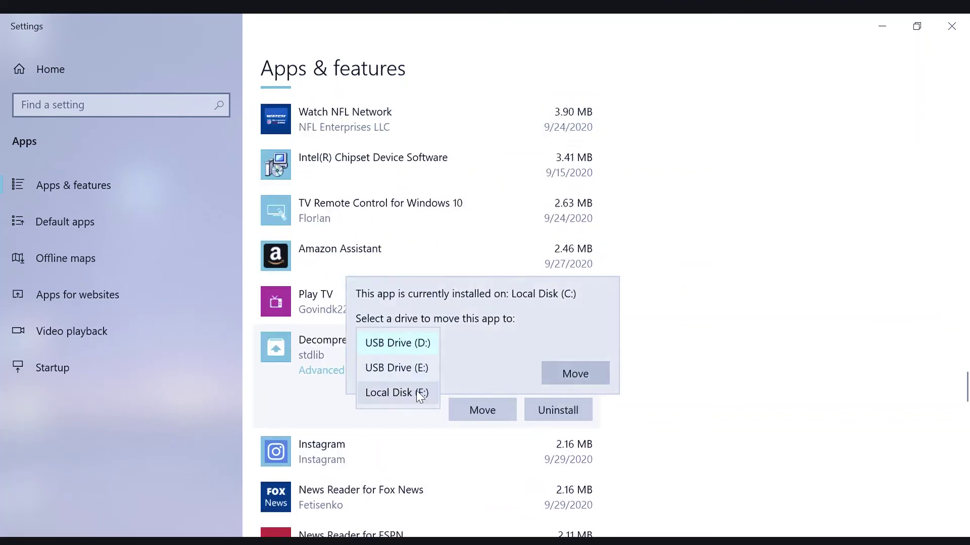
click(546, 379)
Step: Check the move status of News Reader for ESPN, Booking.com Partner App (Samsung Edition) and Your Phone
scroll(405, 392, down, 3)
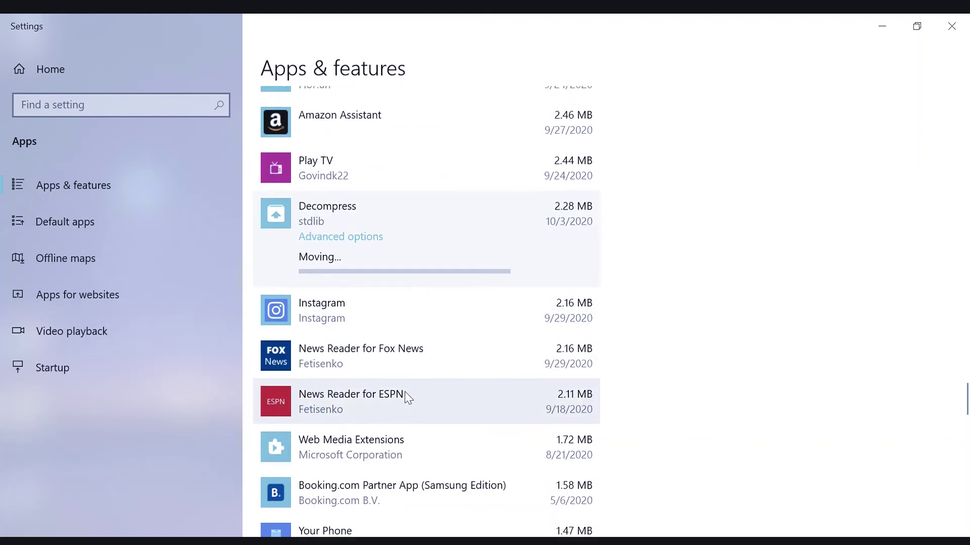
click(515, 408)
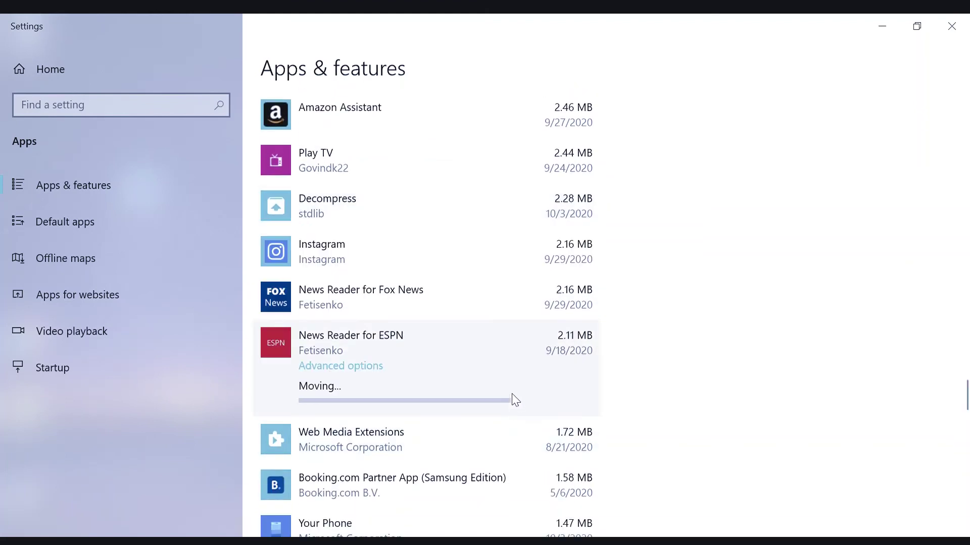
click(505, 444)
click(460, 489)
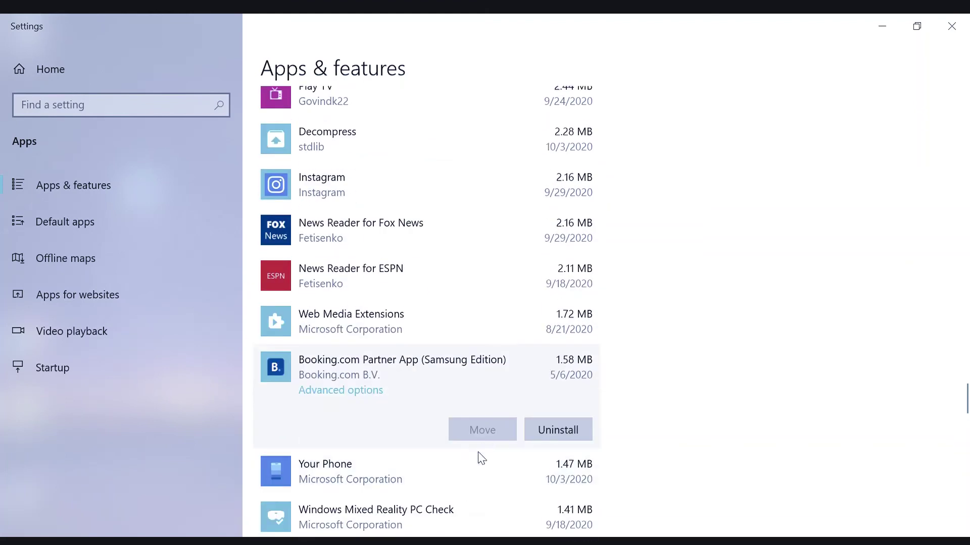
click(477, 458)
scroll(472, 444, down, 2)
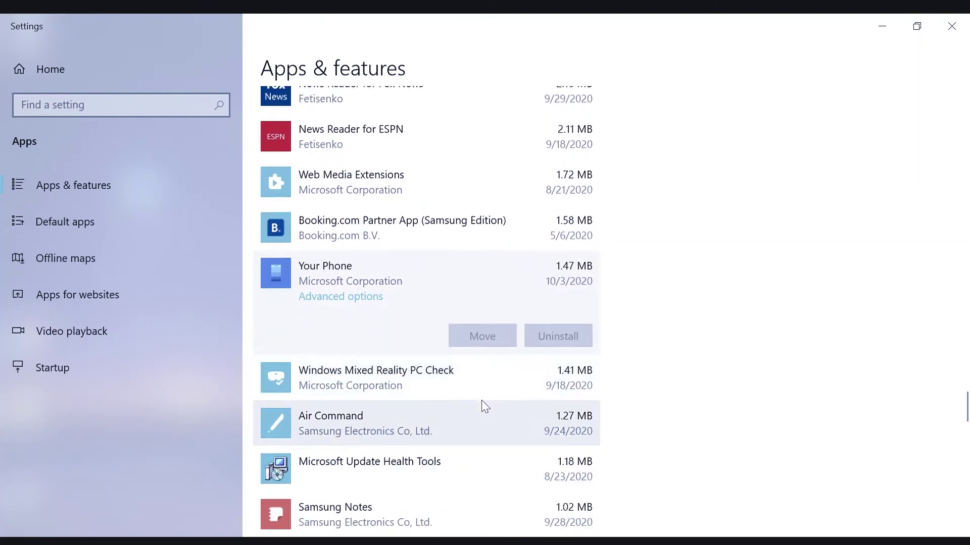
Step: Move the Windows Mixed Reality PC Check app from Local Disk (C:) to Local Disk (F:)
click(481, 389)
click(478, 381)
click(434, 316)
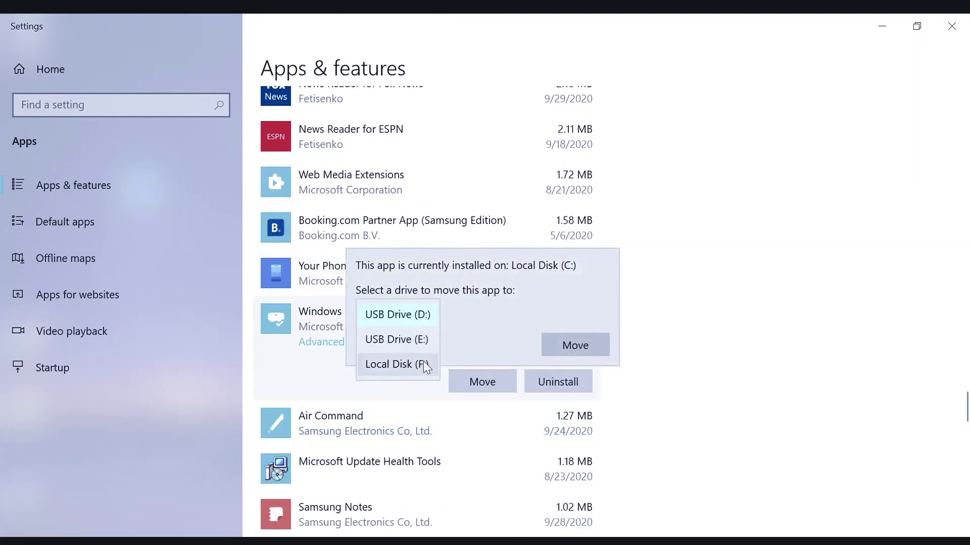
click(423, 364)
click(576, 345)
Step: Check the move status of Air Command and the options for GameInput Redistributable
click(448, 434)
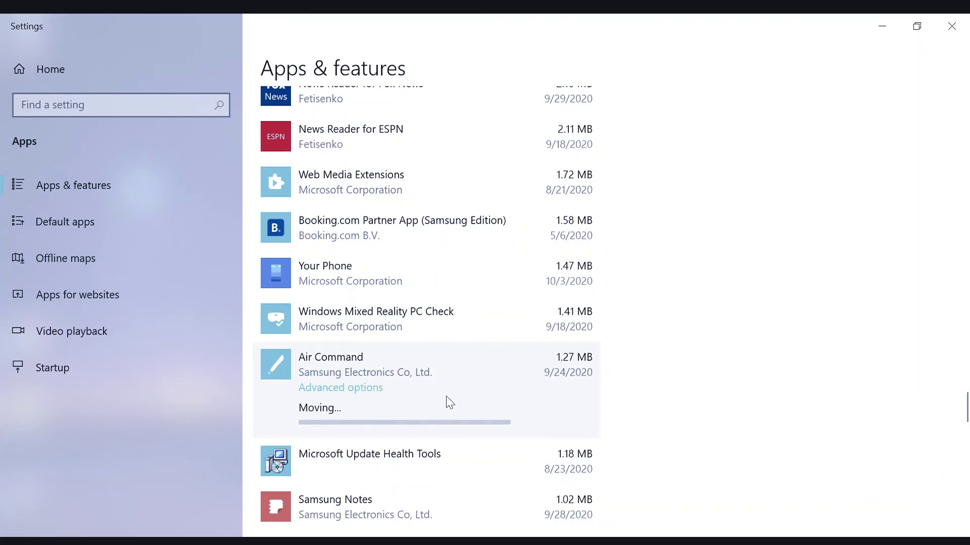
scroll(449, 402, down, 5)
click(457, 439)
click(479, 373)
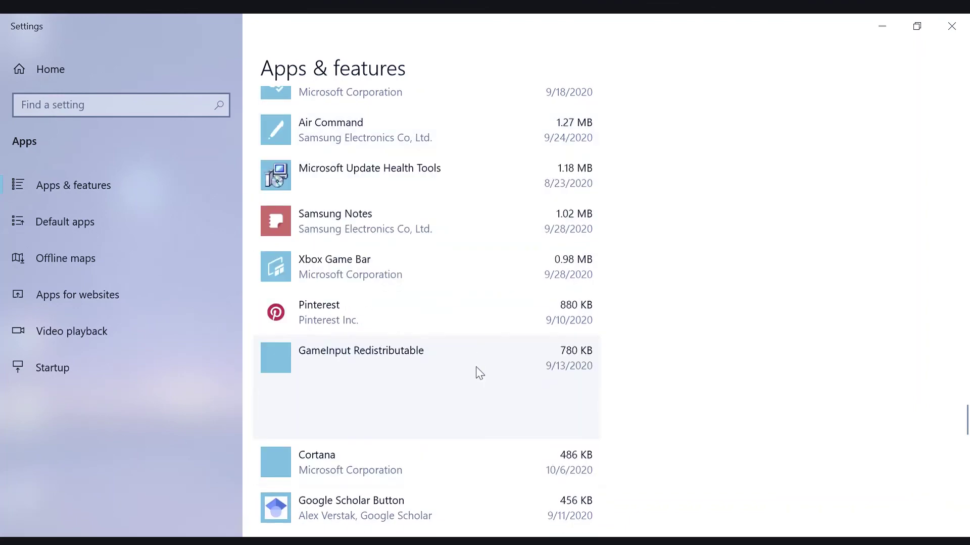
Step: Move the Pinterest app off Local Disk (C:)
key(Up)
click(482, 378)
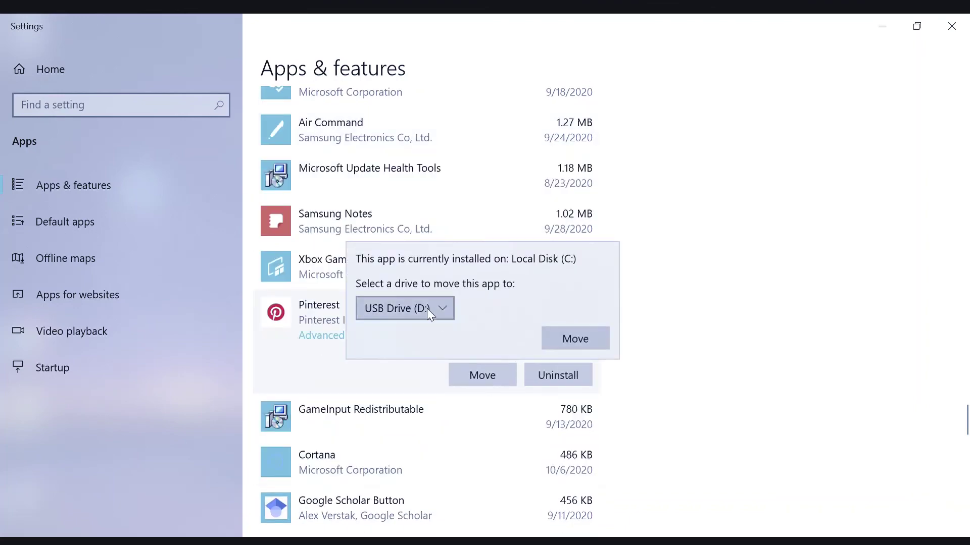
click(576, 338)
Step: Check whether Realtek Audio Console, teamPL and Intel Graphics Command Center among the smallest apps can be moved
scroll(372, 418, down, 4)
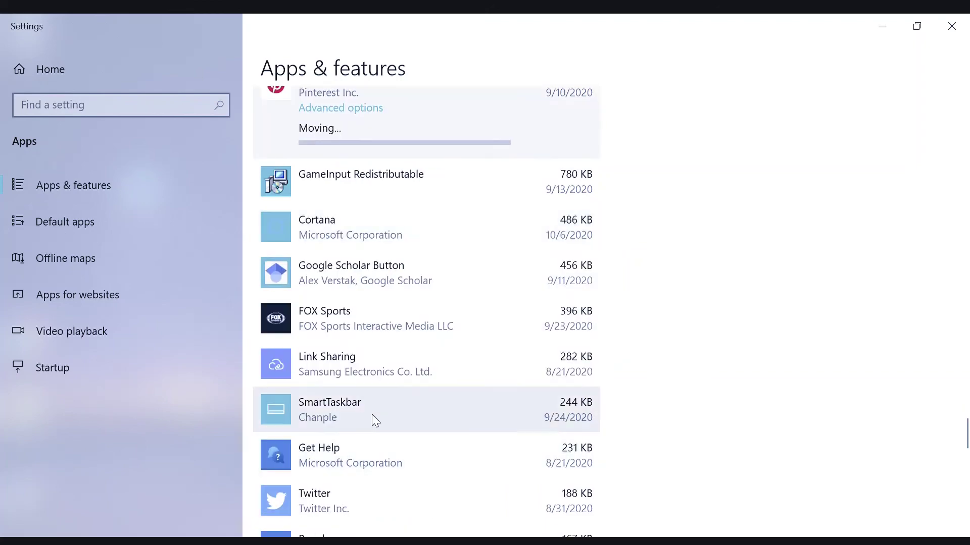
scroll(404, 344, down, 5)
scroll(383, 371, down, 8)
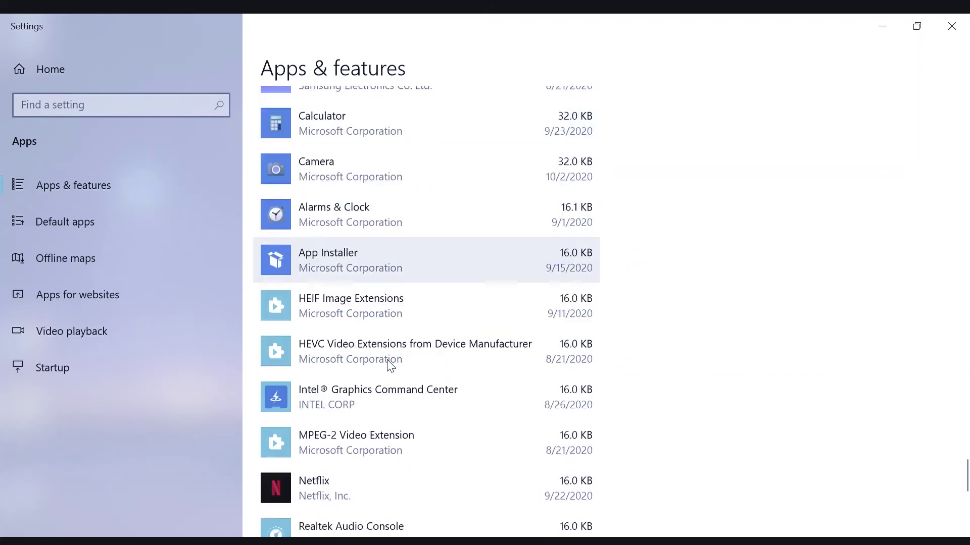
scroll(376, 376, down, 3)
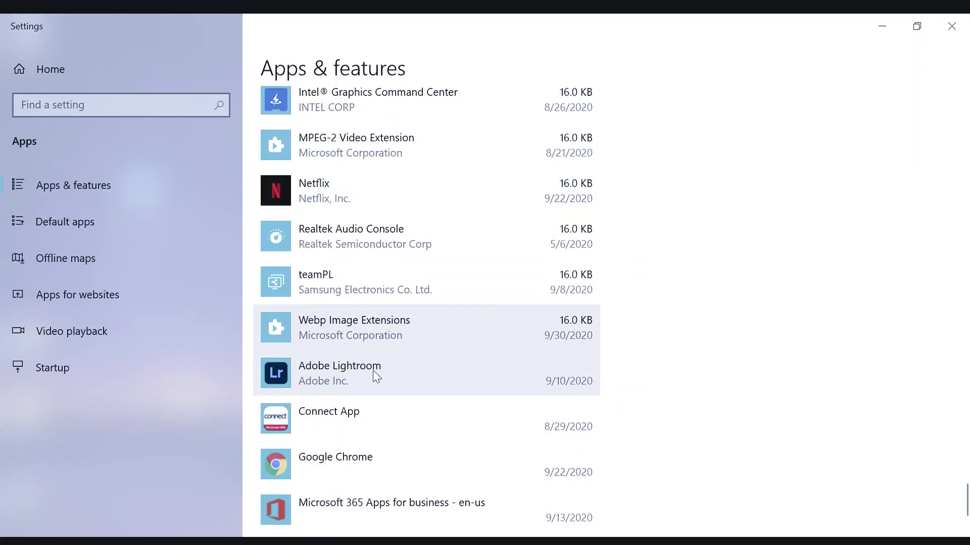
click(405, 232)
scroll(464, 303, down, 1)
click(458, 303)
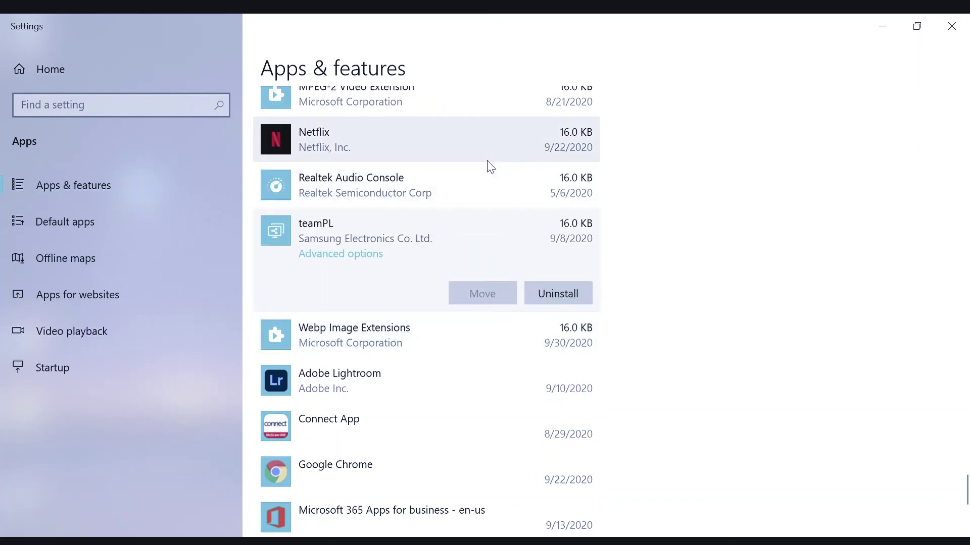
scroll(490, 165, down, 1)
click(493, 109)
scroll(487, 187, up, 4)
click(482, 202)
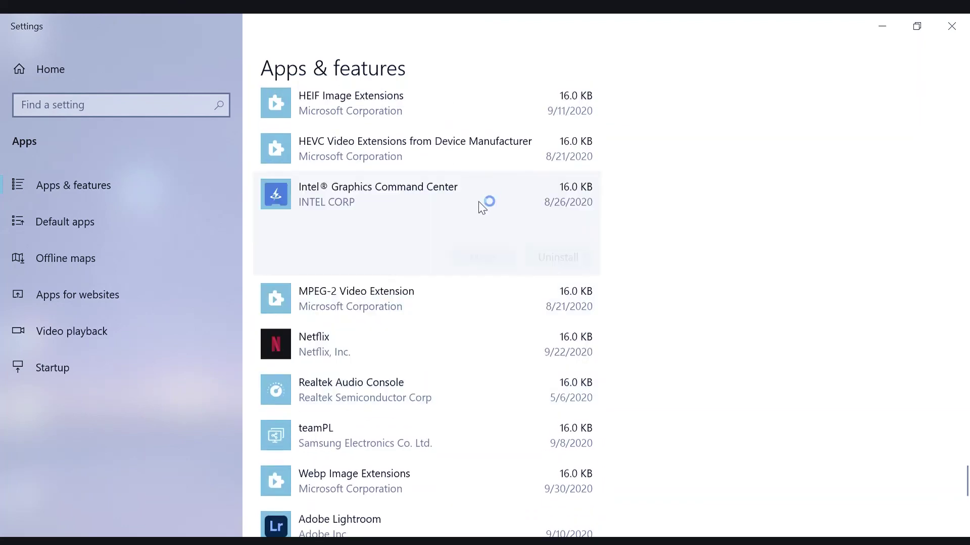
Step: Check the move status of Microsoft Photos and Adobe XD among the largest apps
scroll(405, 160, up, 15)
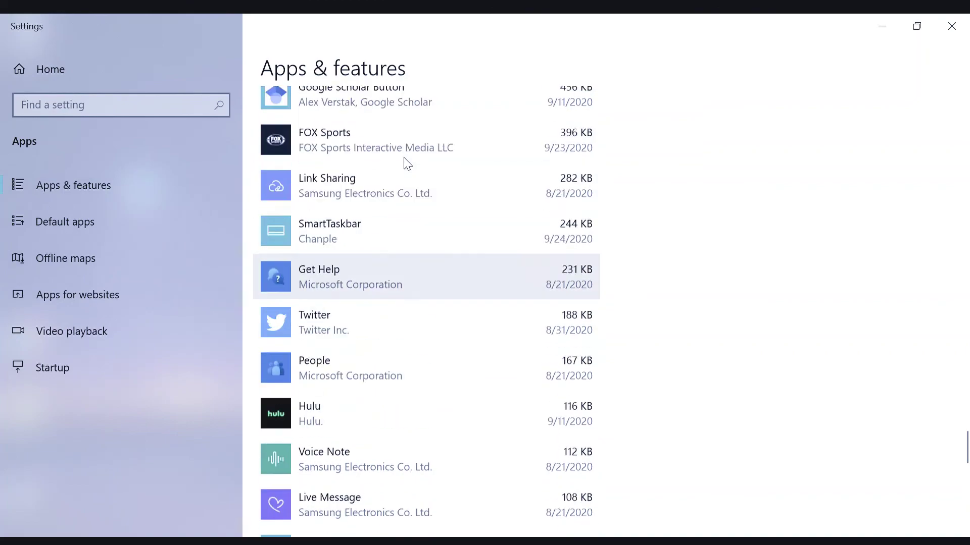
scroll(427, 177, up, 15)
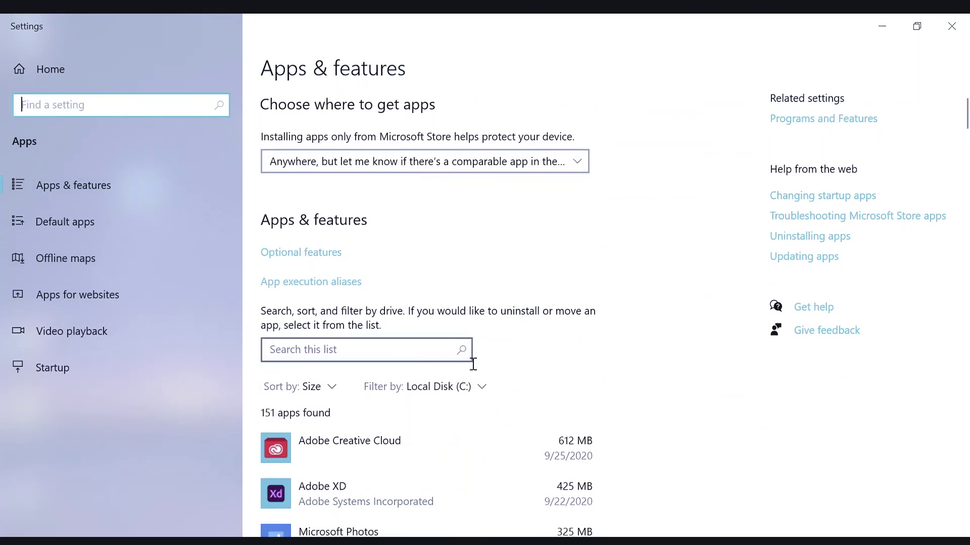
scroll(473, 364, down, 3)
click(471, 351)
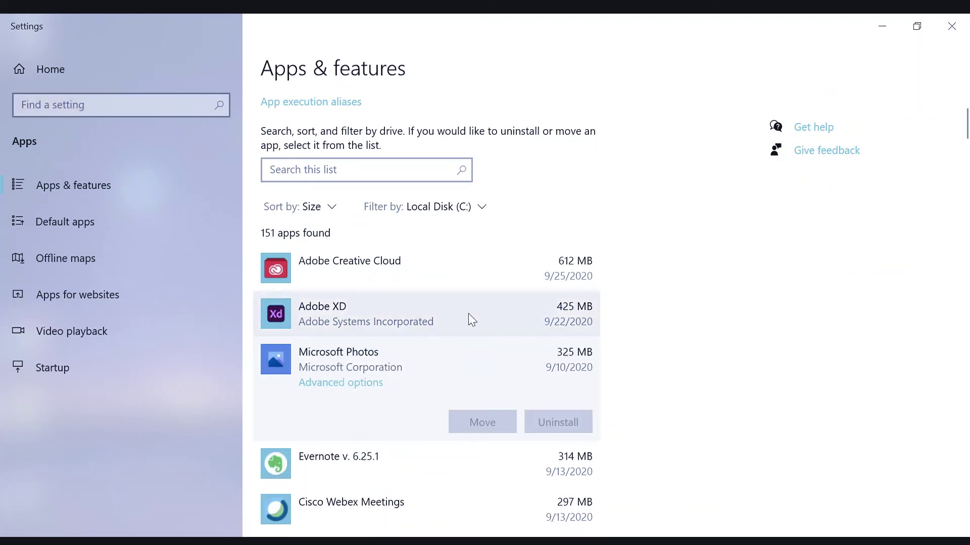
click(472, 320)
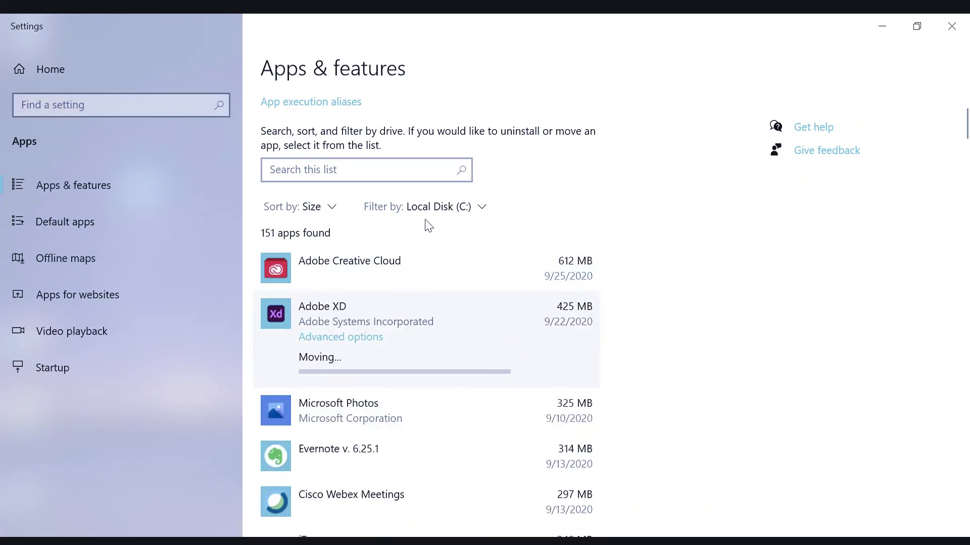
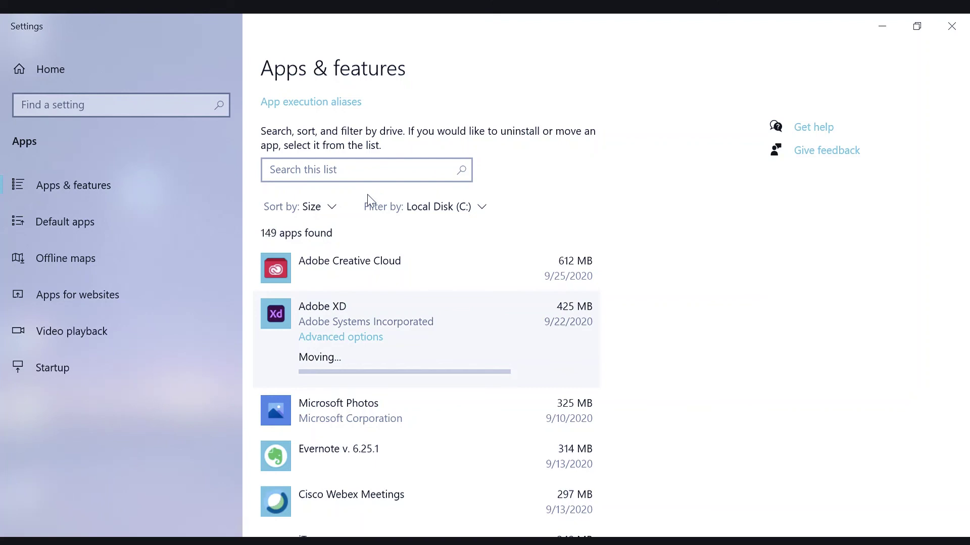
Step: Filter the app list by Local Disk (F:) and look through the apps installed there
click(444, 207)
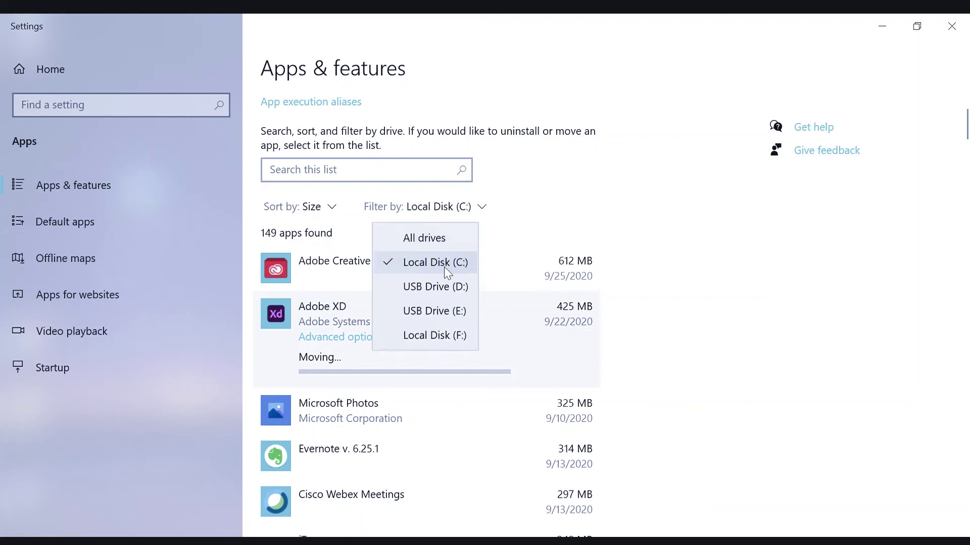
click(444, 337)
scroll(443, 341, down, 15)
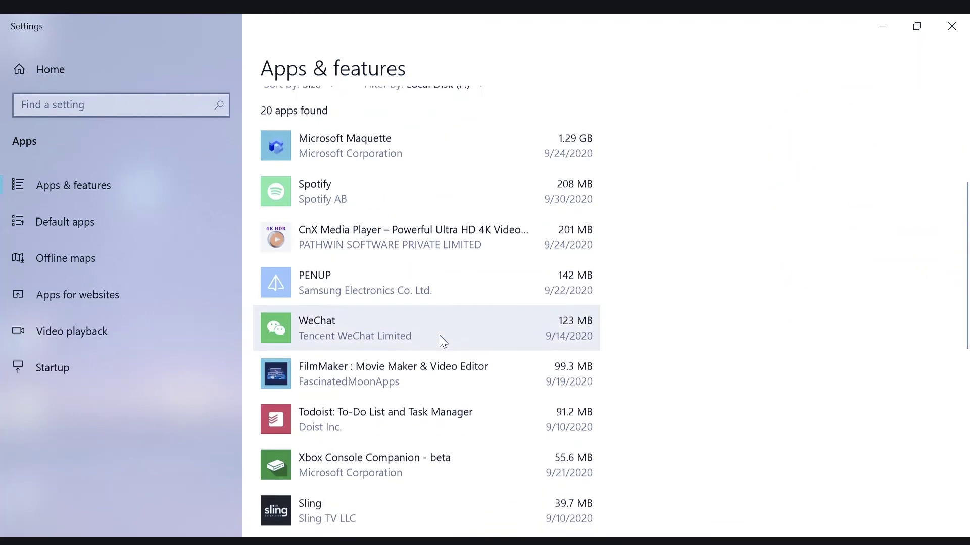
scroll(442, 342, up, 12)
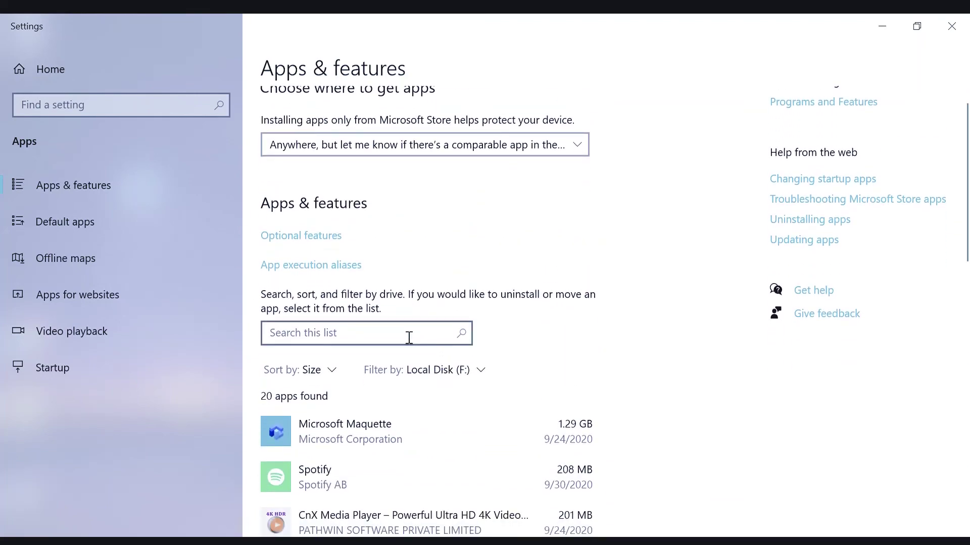
Step: View the sorting choices and filter the app list by All drives, followed by USB Drive (D:)
click(325, 371)
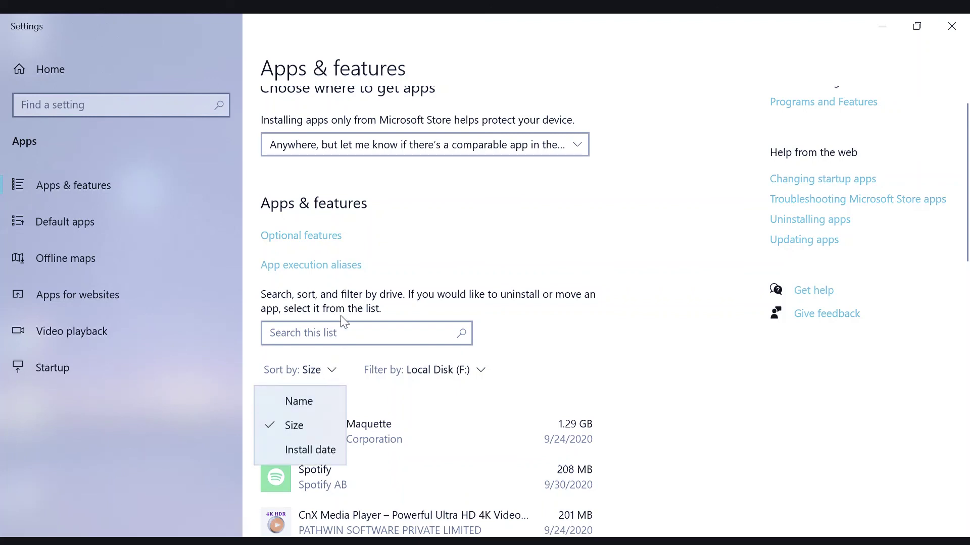
click(413, 367)
click(425, 370)
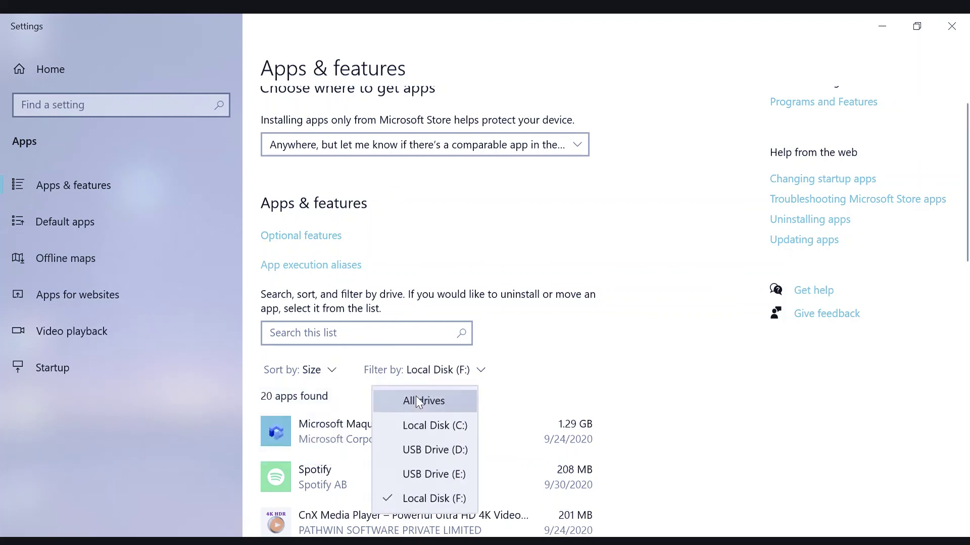
click(416, 396)
click(427, 370)
click(416, 443)
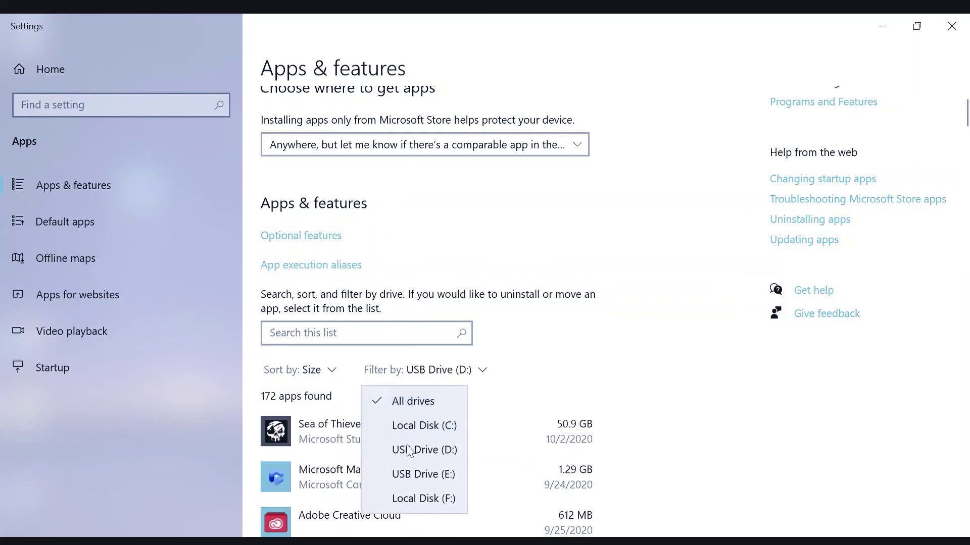
Step: Check the available options for Sea of Thieves, Battle.net and RStudio on USB Drive (D:)
click(407, 461)
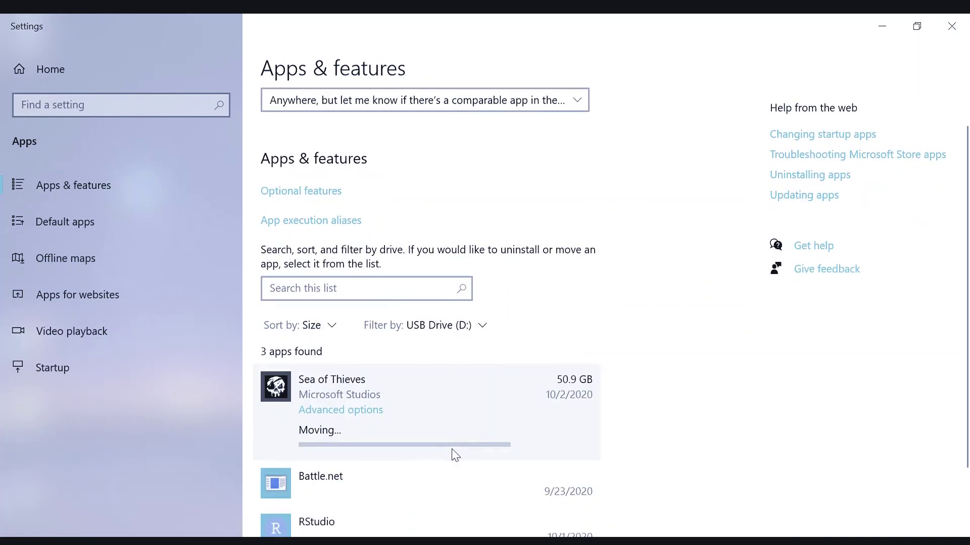
click(447, 472)
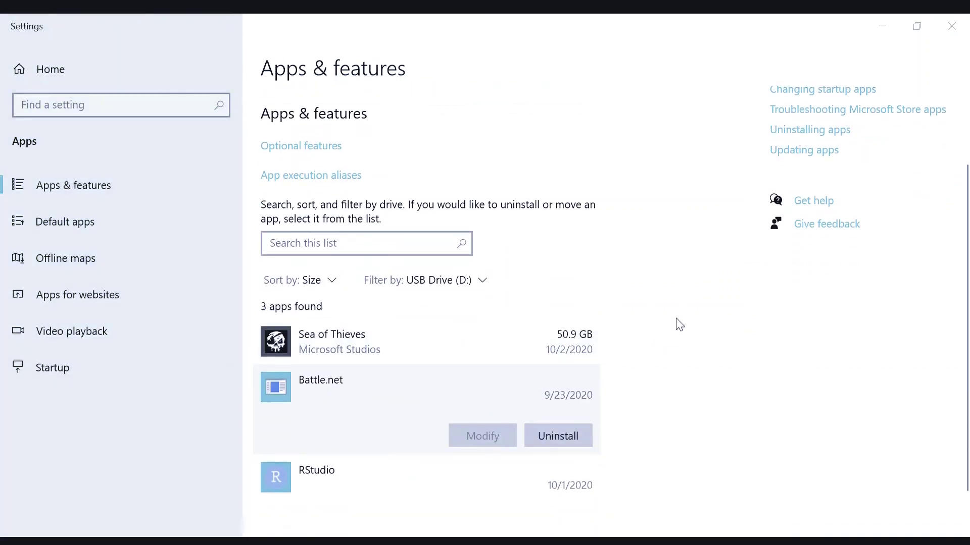
click(489, 473)
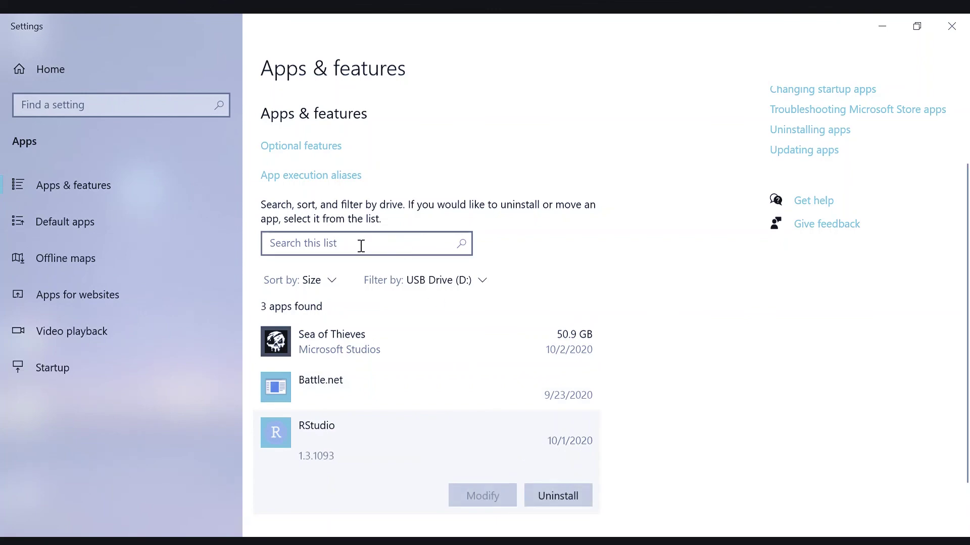
Step: Switch the drive filter back to Local Disk (F:) and review the apps listed by size
click(329, 277)
click(323, 292)
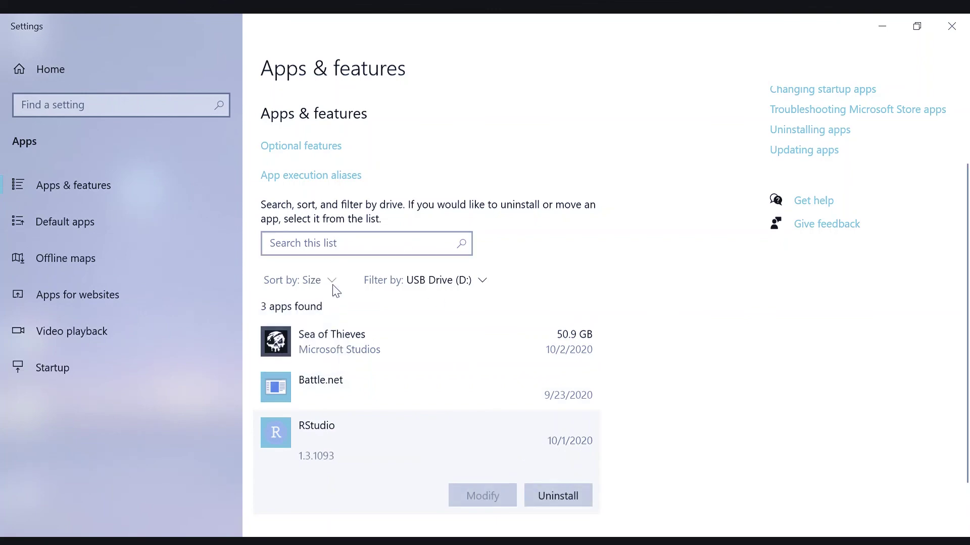
click(402, 283)
click(411, 406)
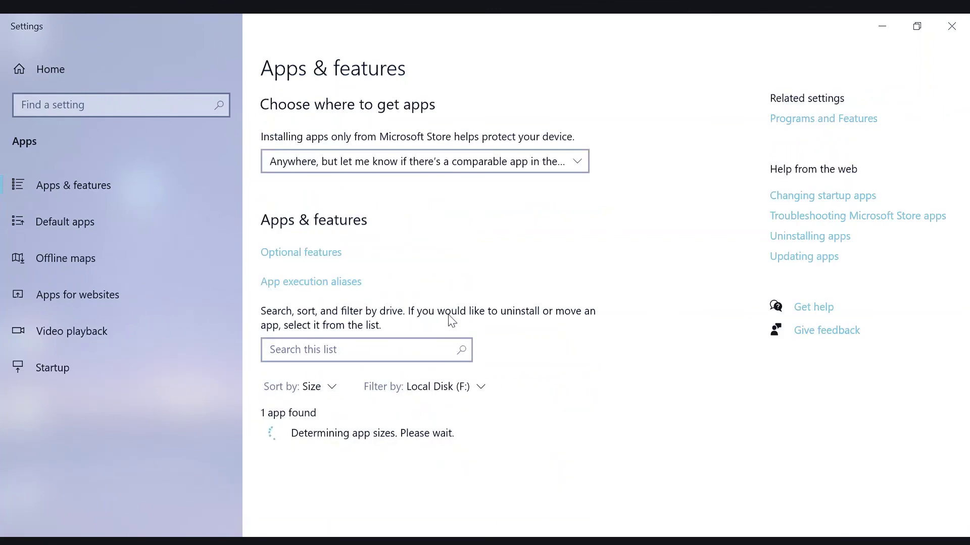
scroll(452, 321, down, 10)
scroll(452, 321, down, 5)
scroll(452, 320, up, 15)
scroll(452, 321, down, 5)
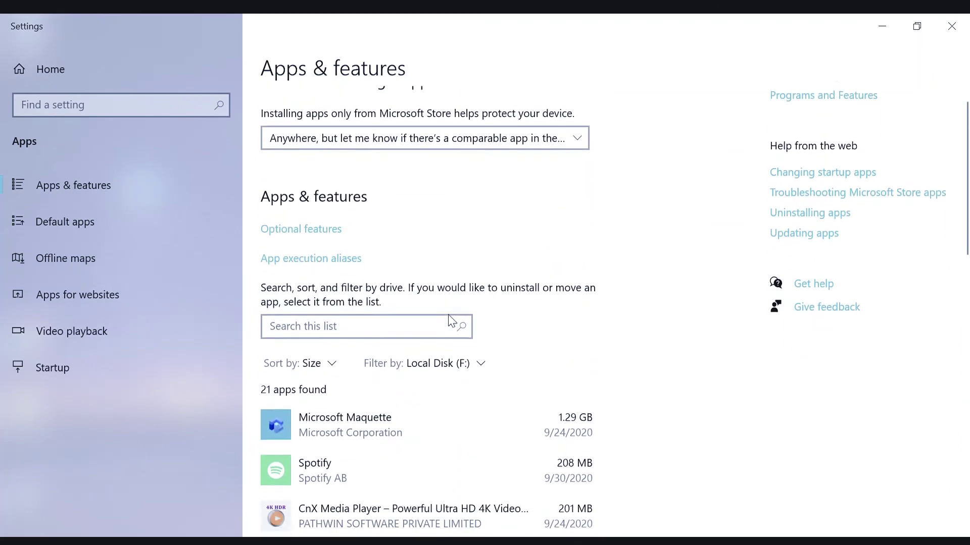
scroll(452, 321, up, 1)
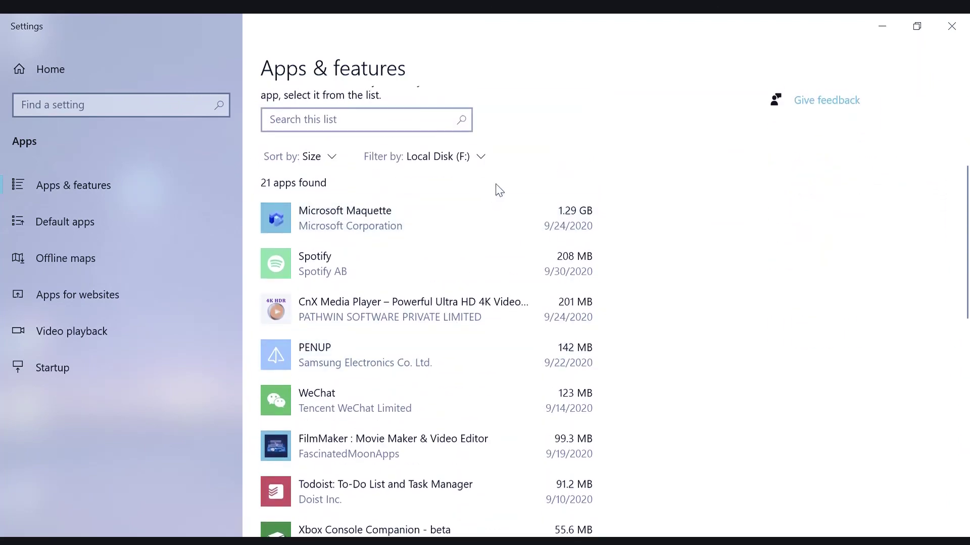